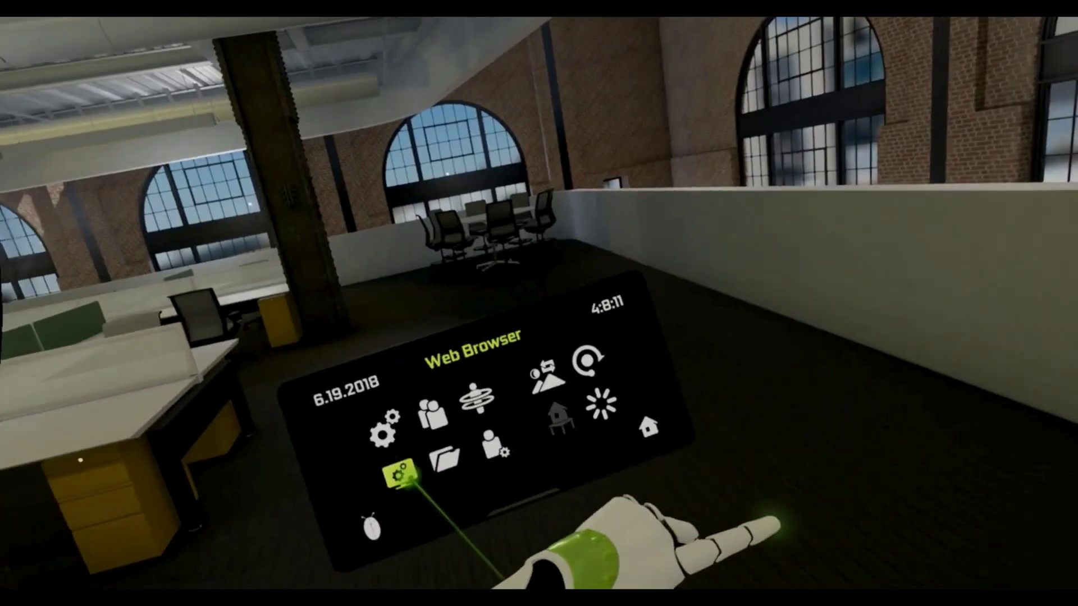
left_click(403, 474)
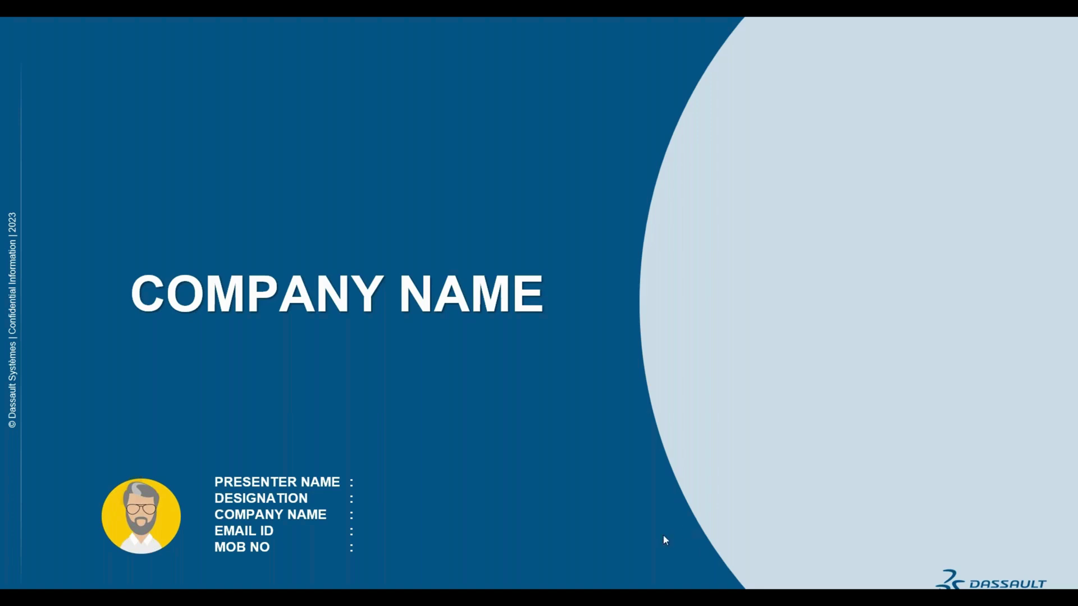
Switch to Chrome and open grabcad.com/login in a new tab
key("super")
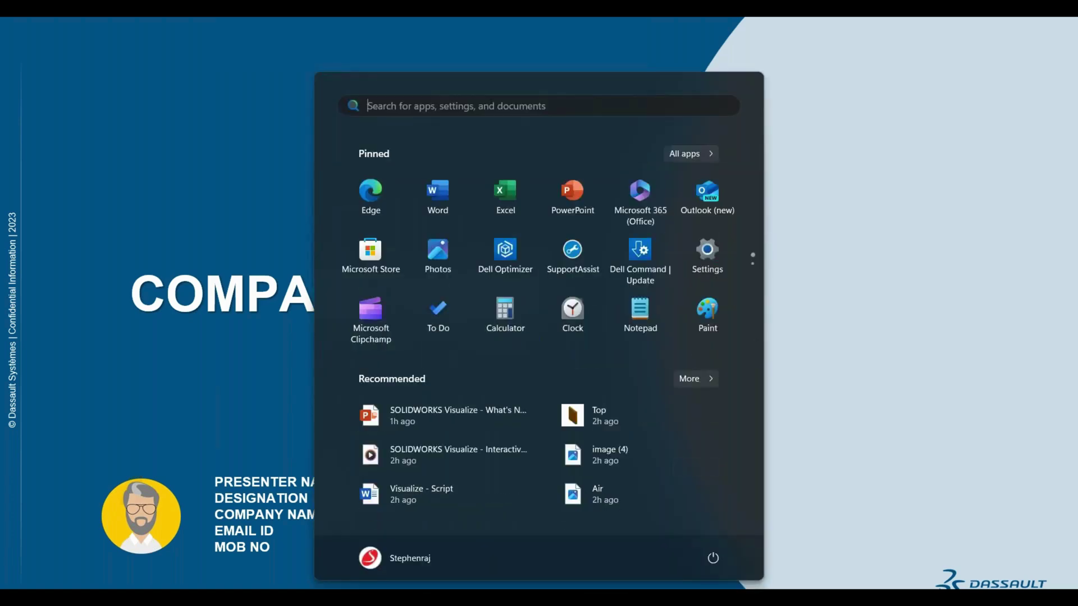
left_click(505, 602)
left_click(934, 31)
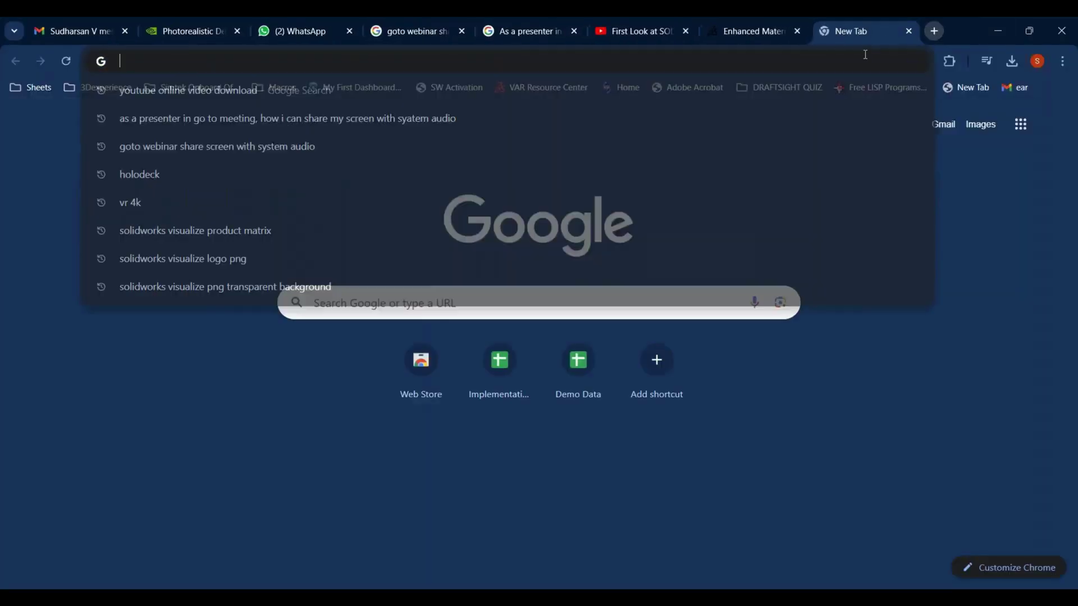
type("grs")
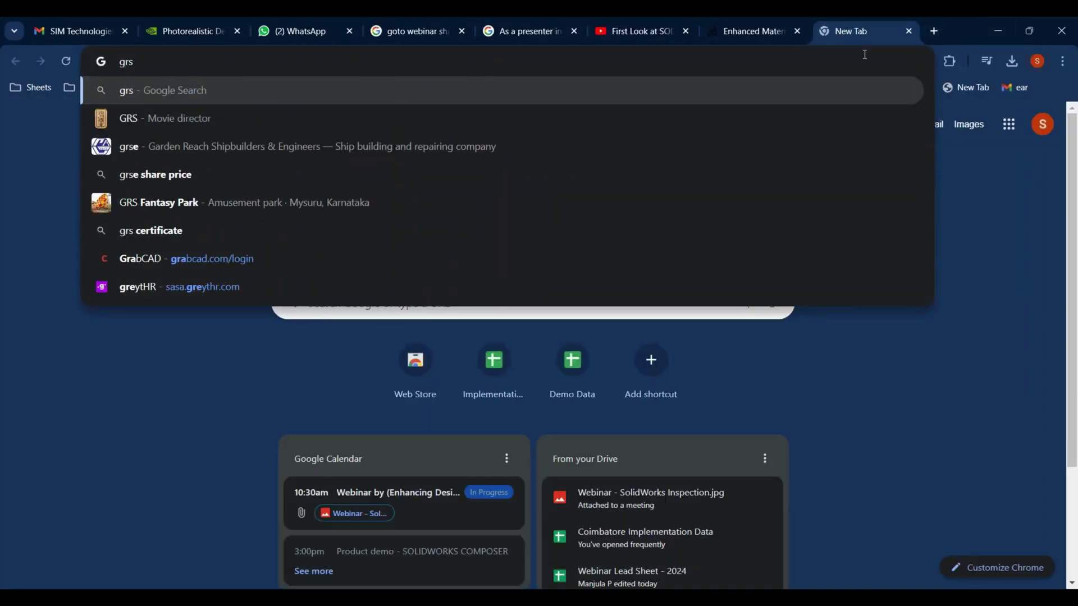
key("BackSpace")
type("abcad.com/login")
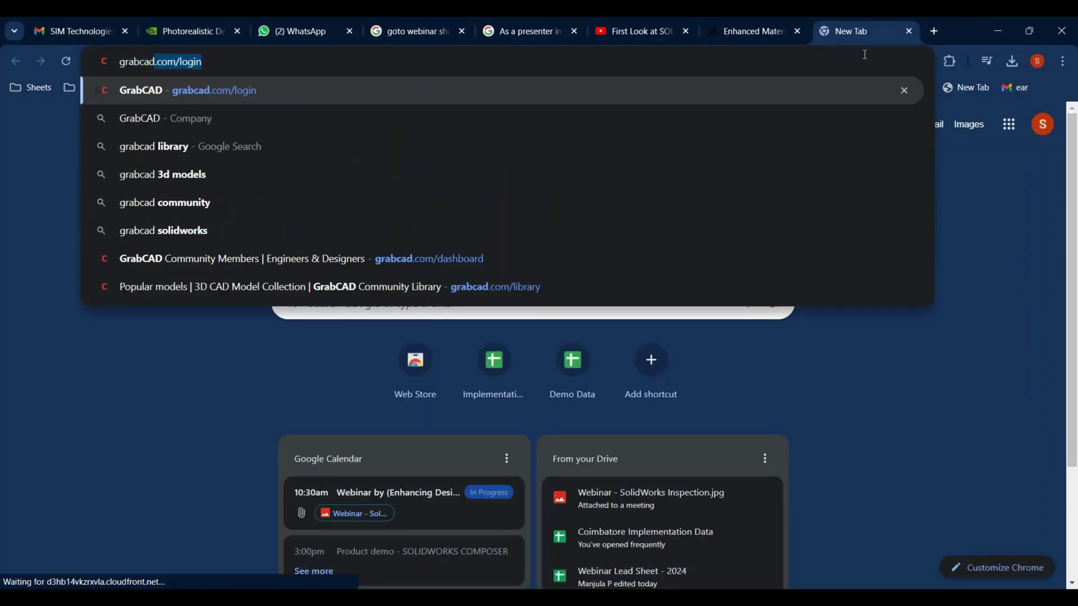
key("Return")
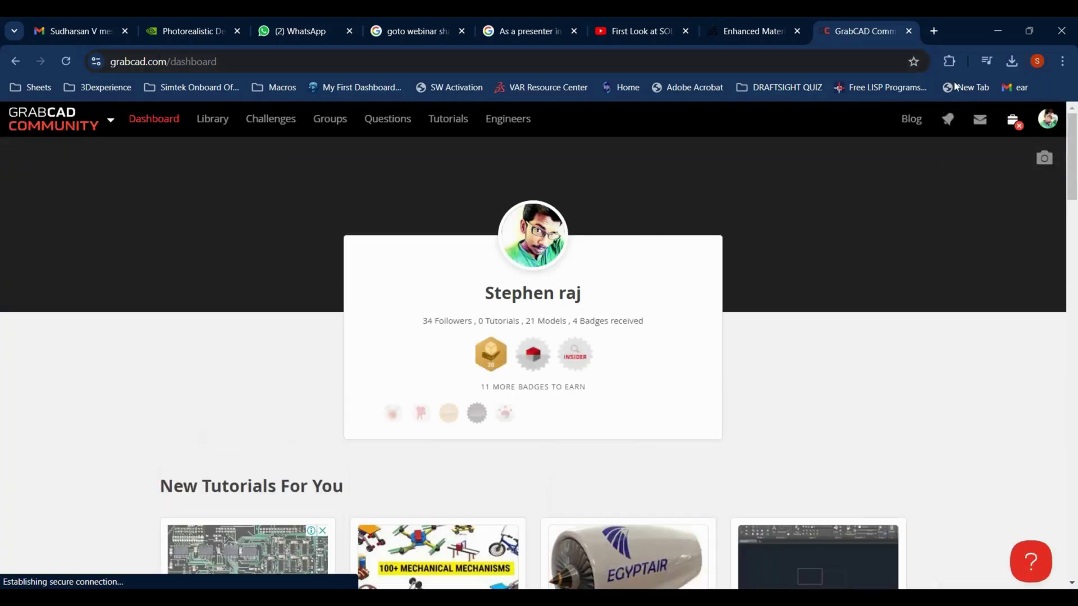
Search the GrabCAD model library for "air compressor"
left_click(212, 118)
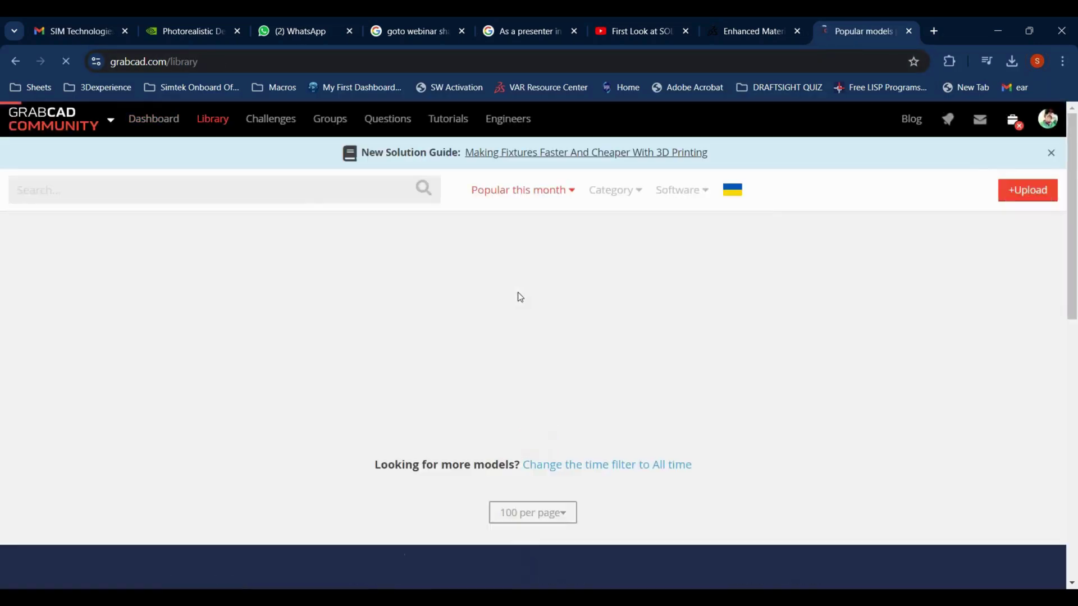
scroll(600, 399, "down", 15)
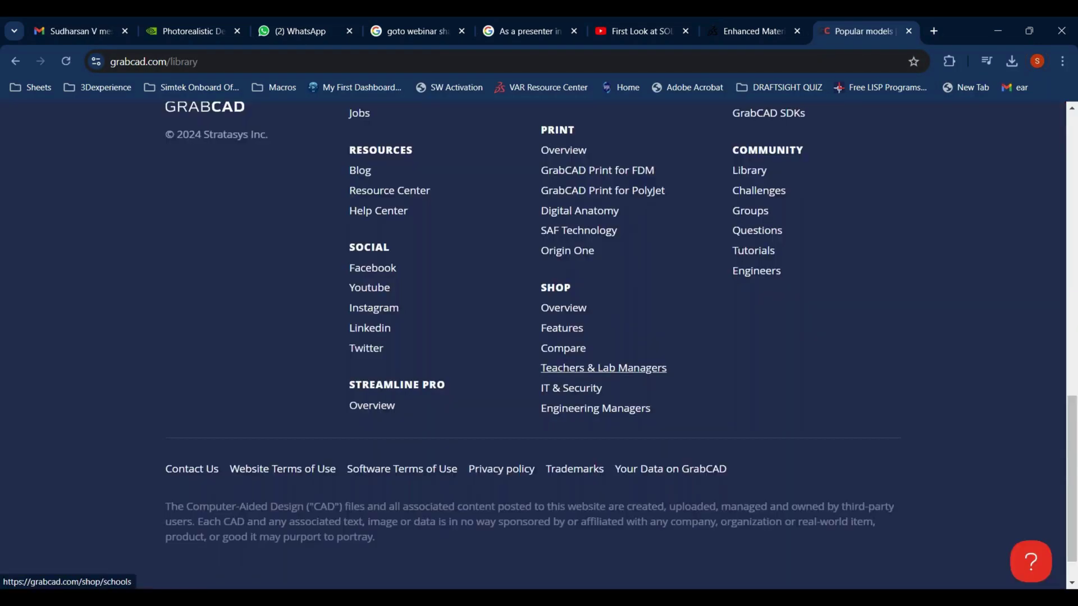
scroll(599, 417, "up", 15)
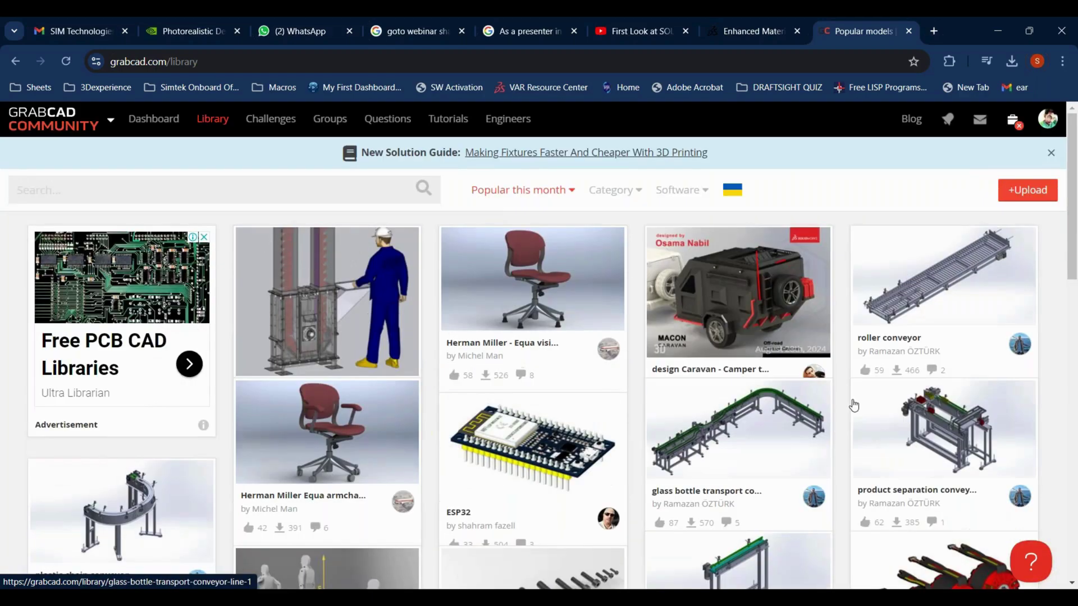
left_click(105, 189)
type("air")
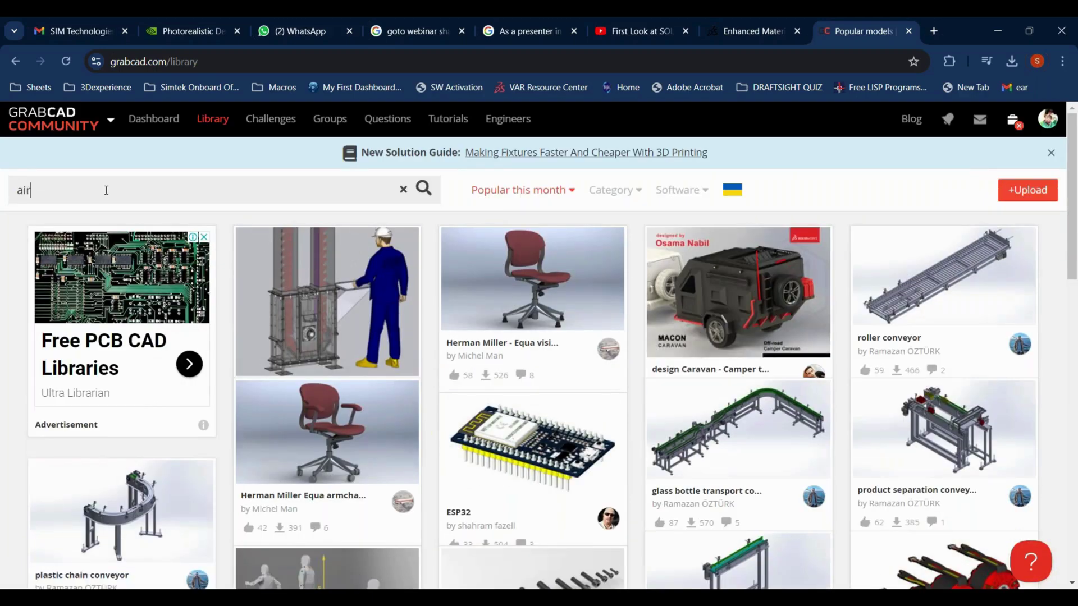
type(" compressor")
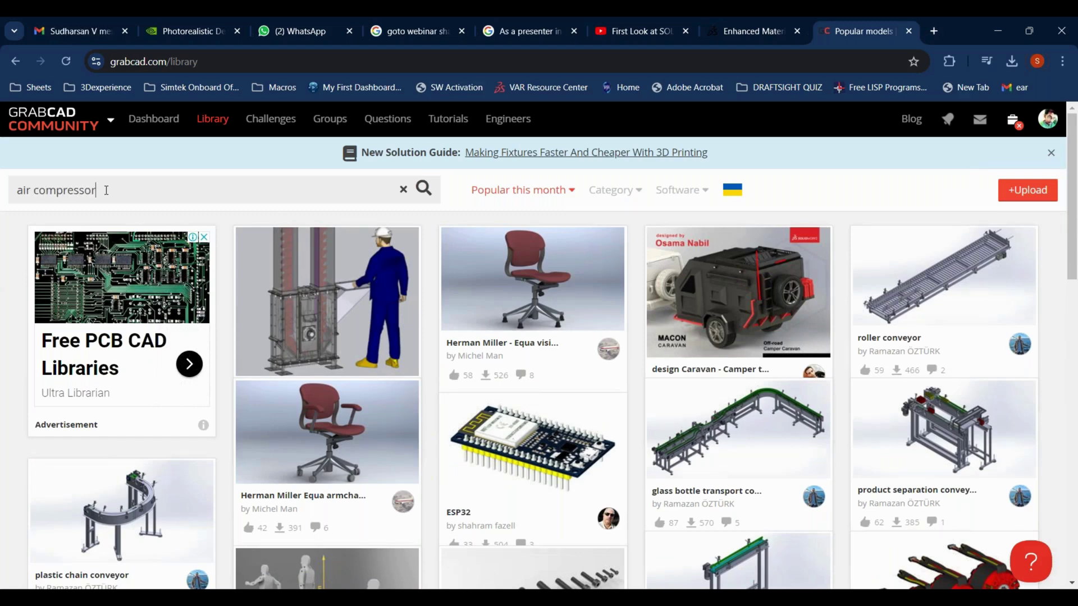
key("Return")
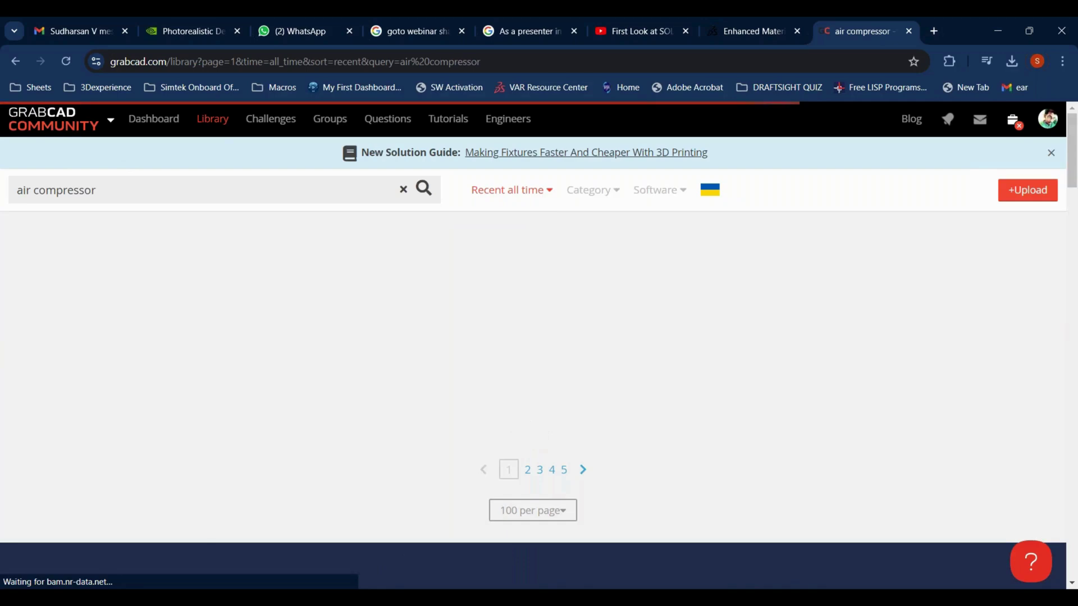
Browse the search results and open the blue-tank Air Compressor model dated July 18th, 2023
scroll(606, 310, "down", 3)
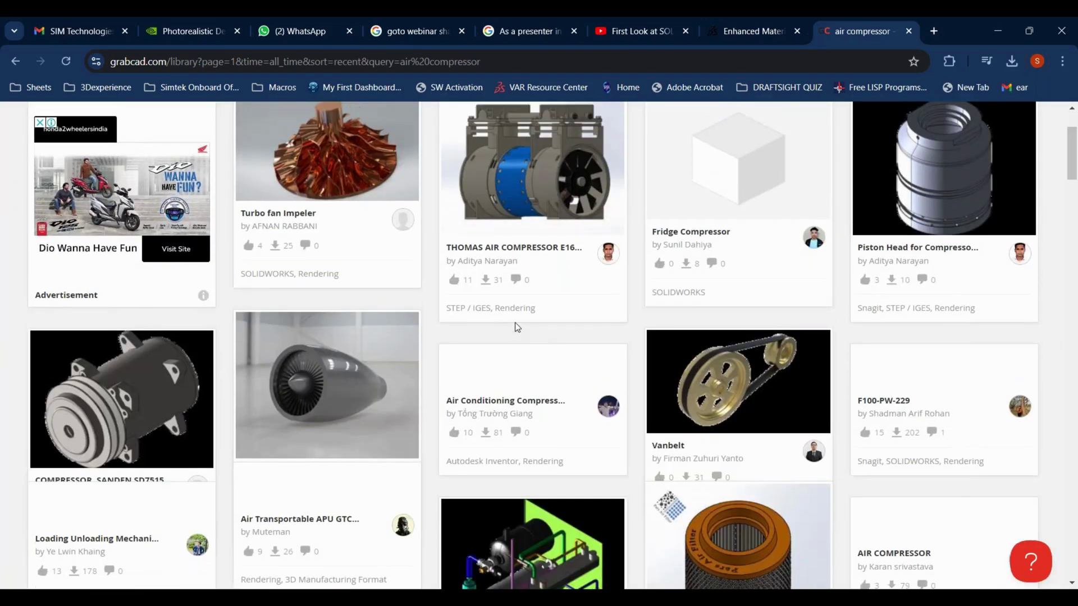
scroll(512, 324, "up", 3)
scroll(510, 327, "down", 6)
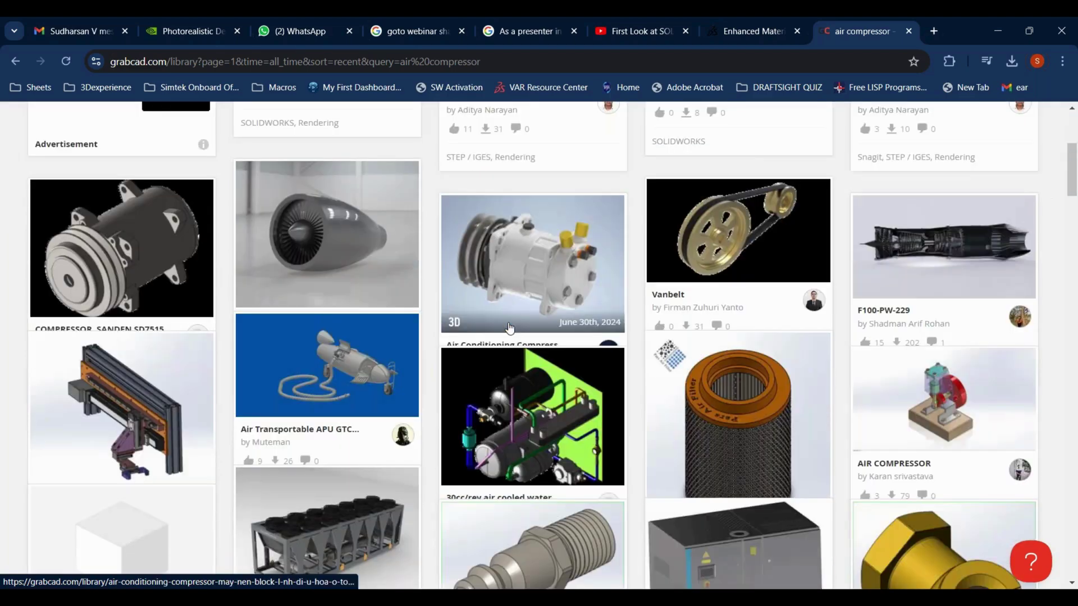
scroll(510, 329, "down", 10)
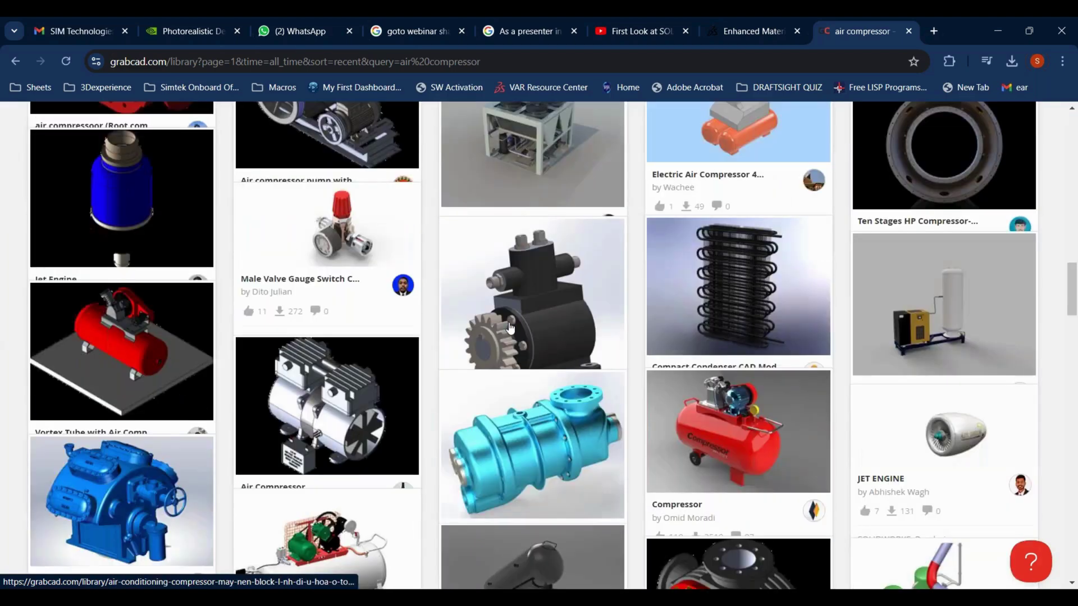
scroll(510, 329, "down", 10)
scroll(331, 431, "up", 5)
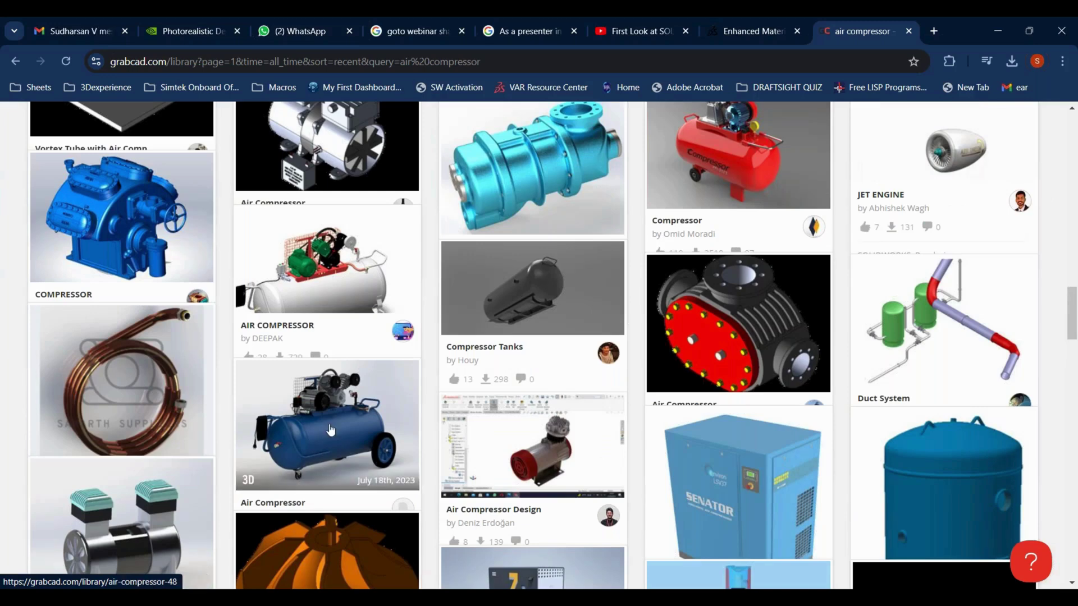
left_click(331, 430)
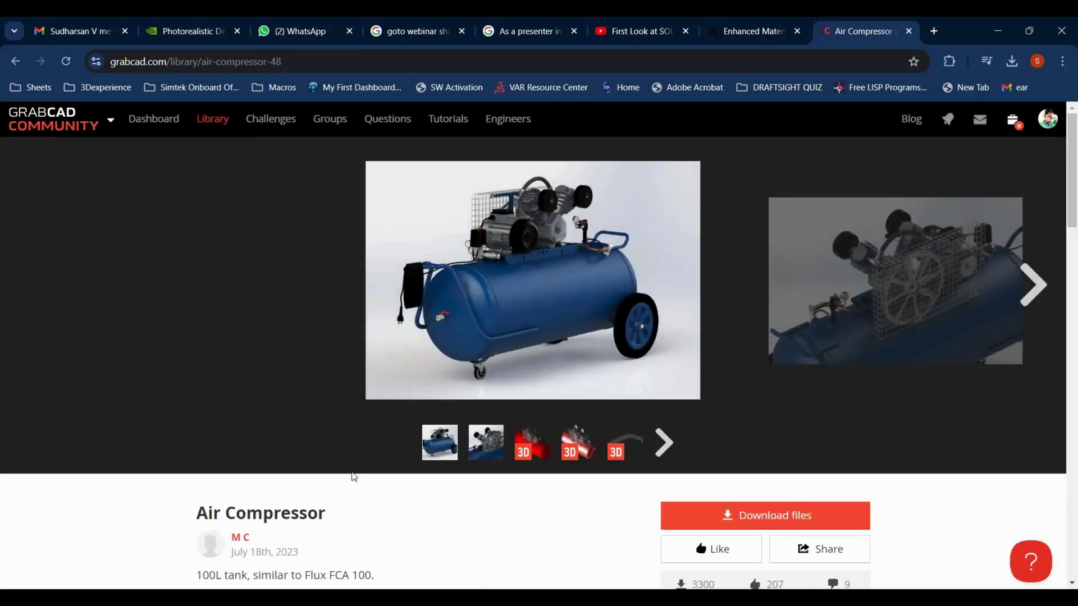
Review the Air Compressor model's description and file list, and download its files
scroll(354, 477, "down", 5)
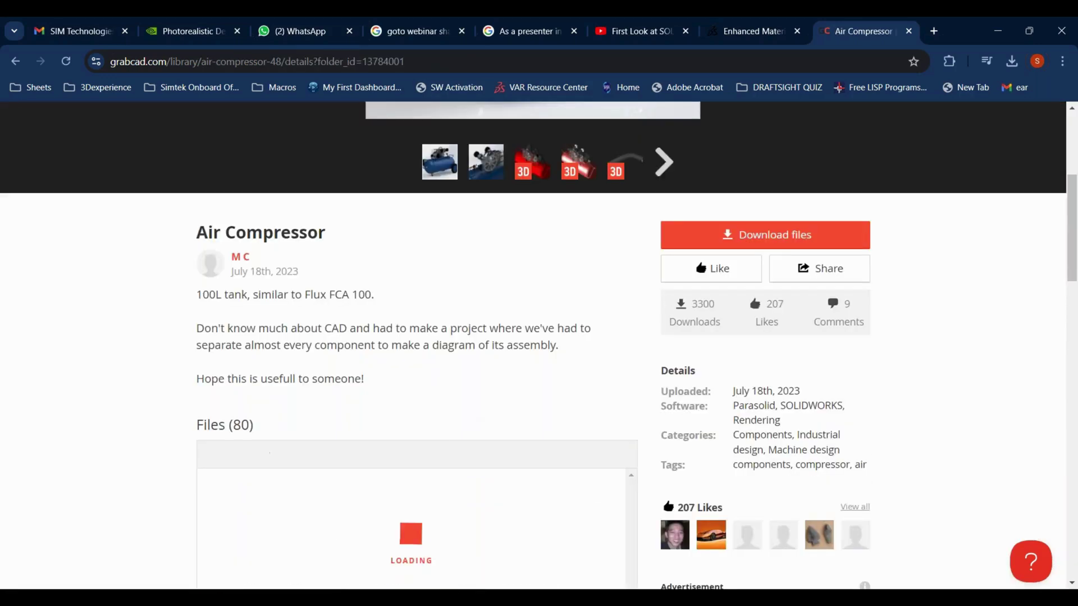
scroll(349, 510, "down", 4)
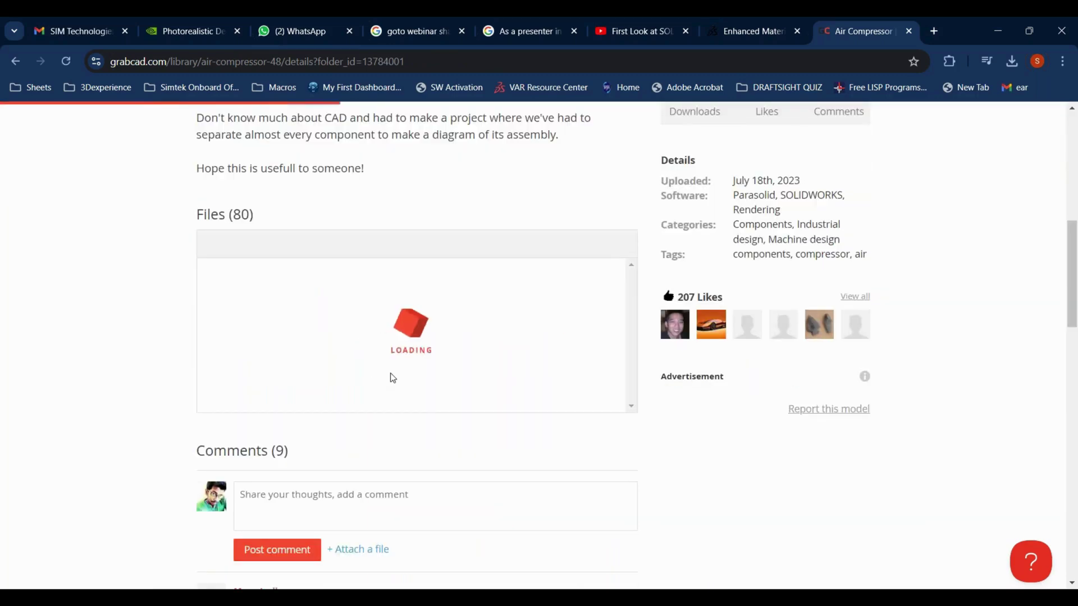
scroll(551, 236, "up", 5)
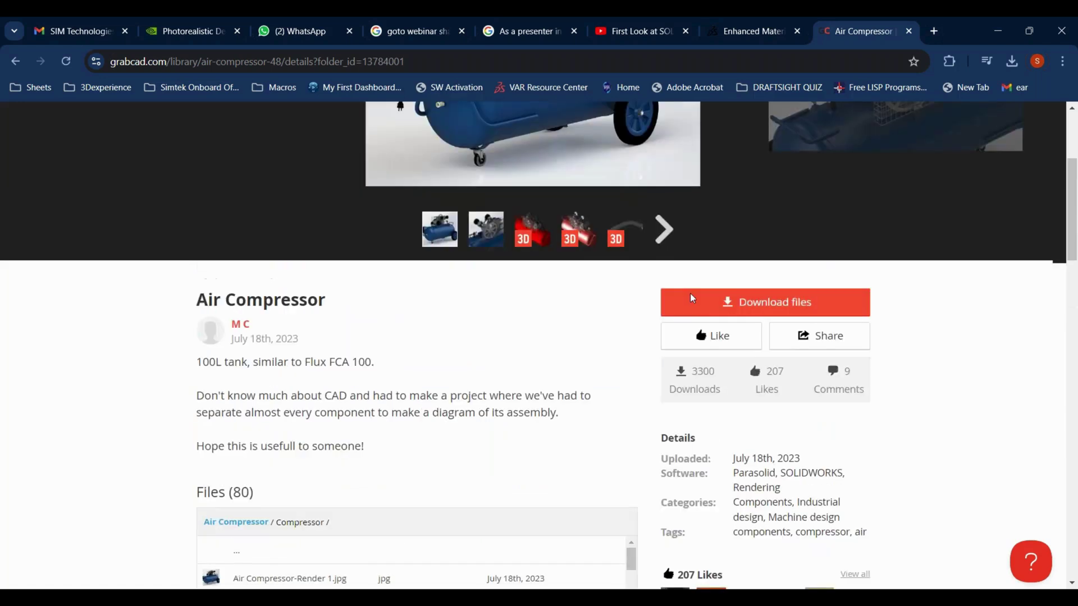
left_click(692, 298)
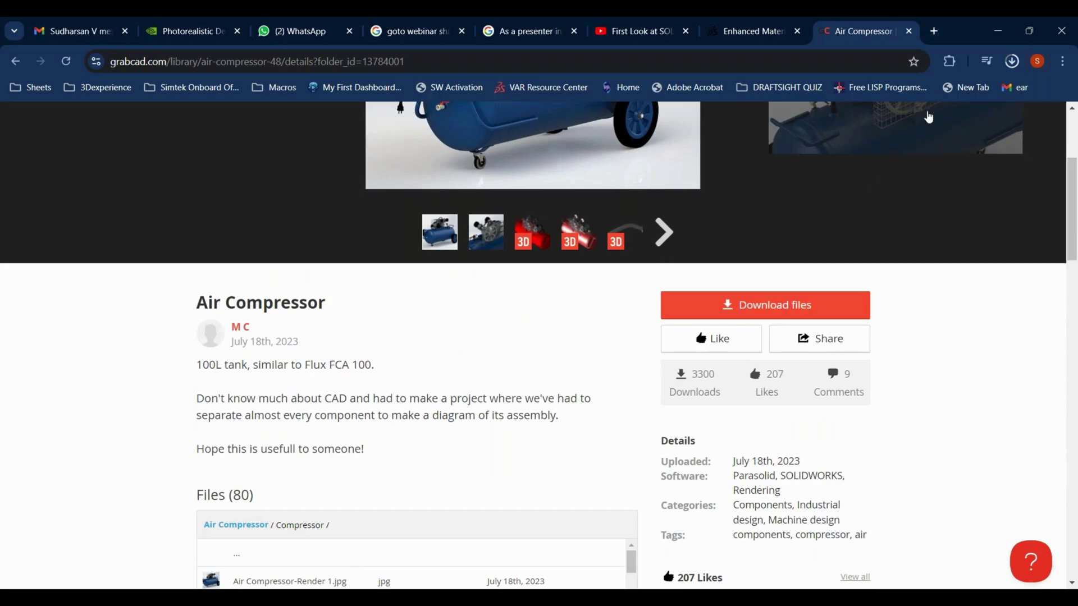
Show the downloaded archive air-compressor-48.snapshot.1 (1) in File Explorer and extract it into the Downloads folder
left_click(1013, 62)
left_click(982, 129)
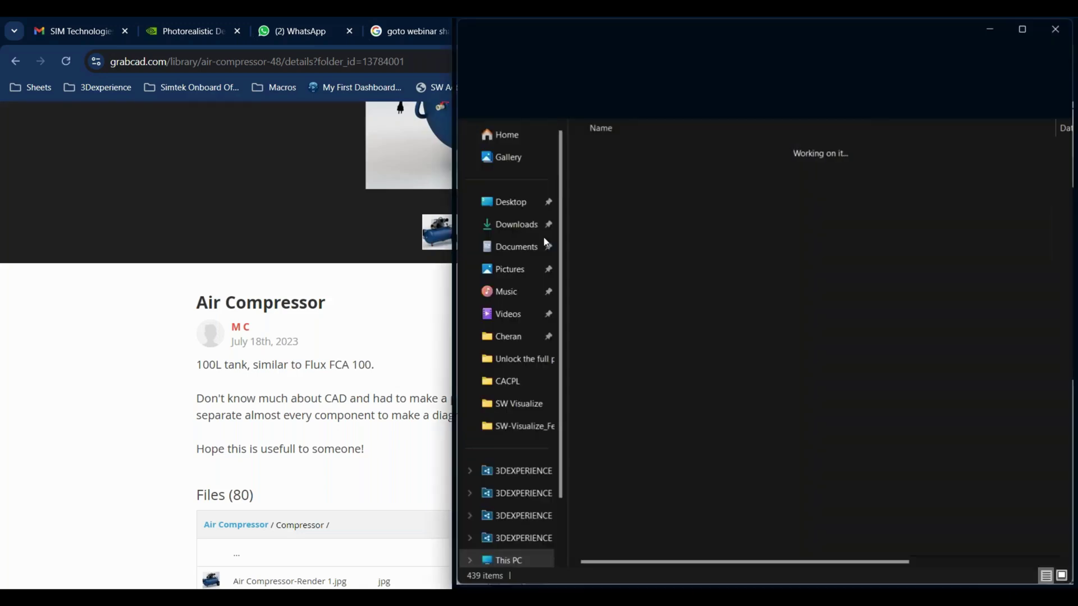
right_click(646, 166)
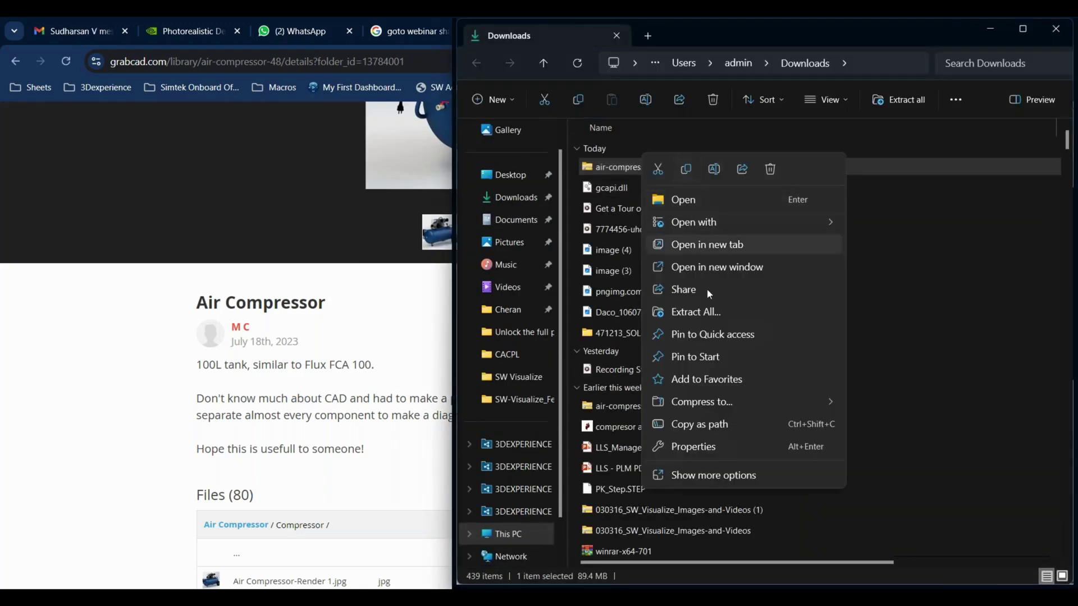
left_click(715, 310)
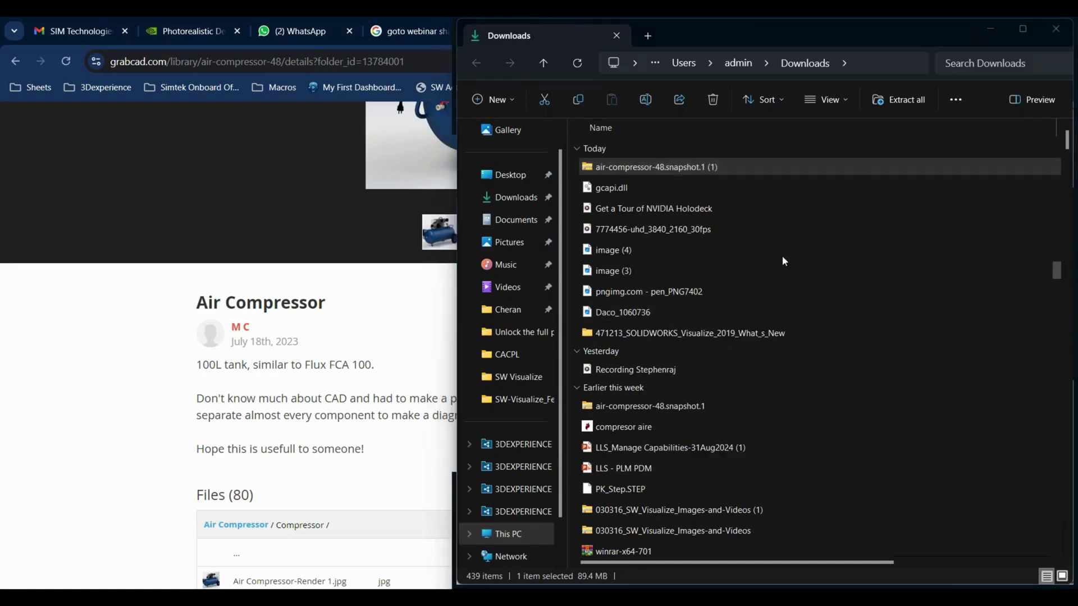
left_click(649, 453)
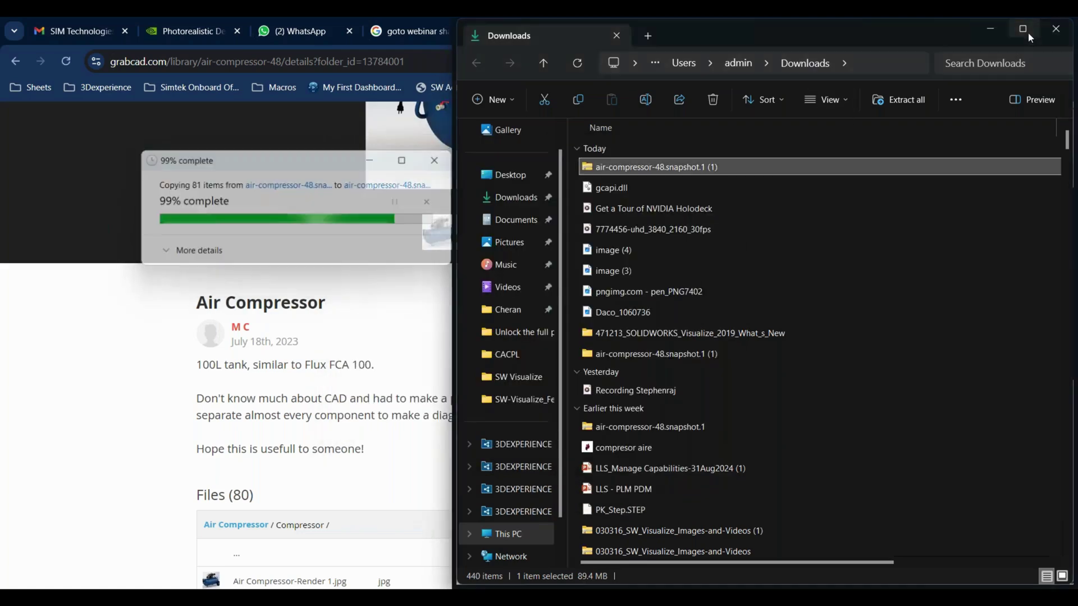
Open the Compressor folder inside the extracted air-compressor-48.snapshot.1 (1) folder and enlarge the file icons to thumbnails
left_click(1028, 32)
double_click(270, 347)
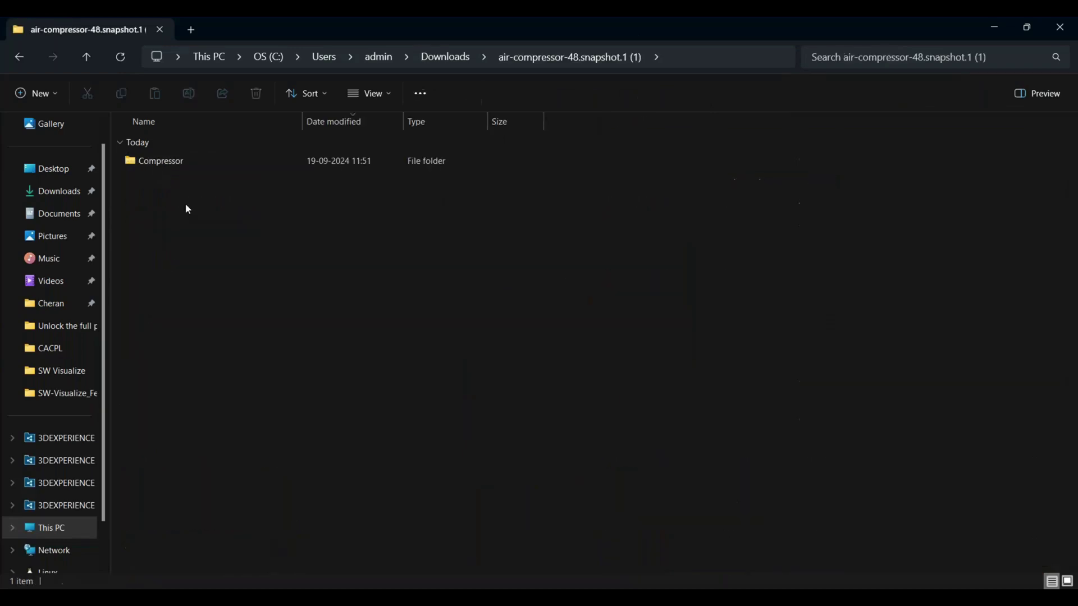
double_click(181, 166)
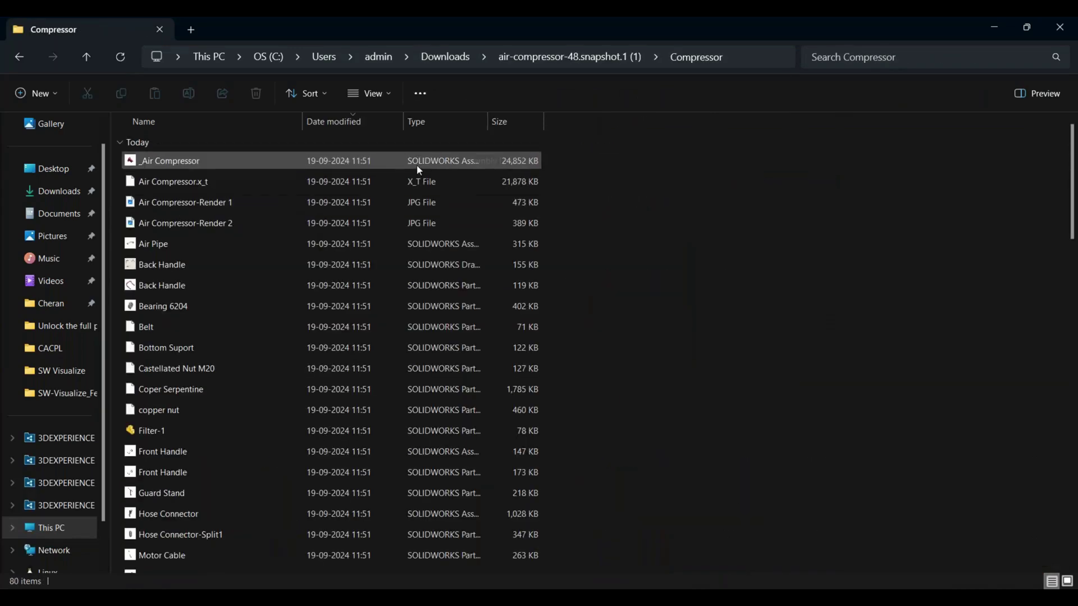
scroll(201, 245, "up", 2, "ctrl")
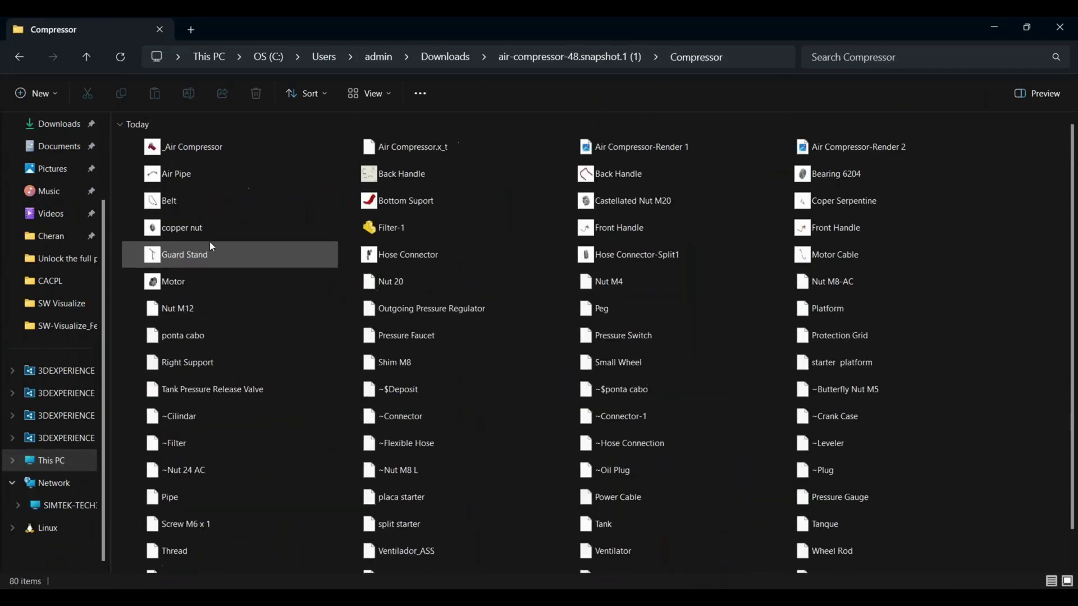
scroll(212, 247, "up", 1, "ctrl")
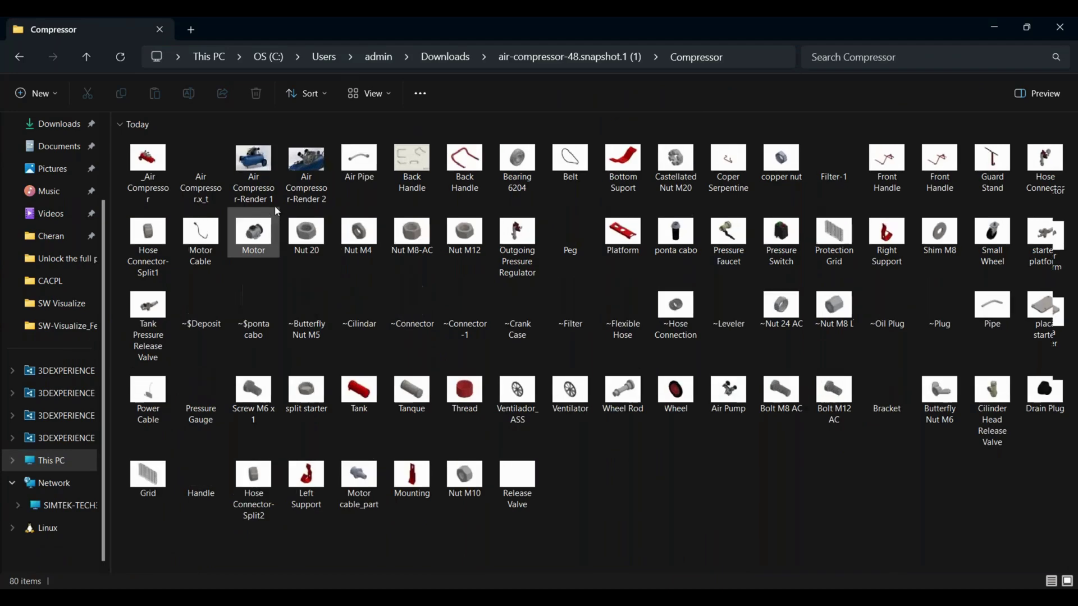
left_click(143, 181)
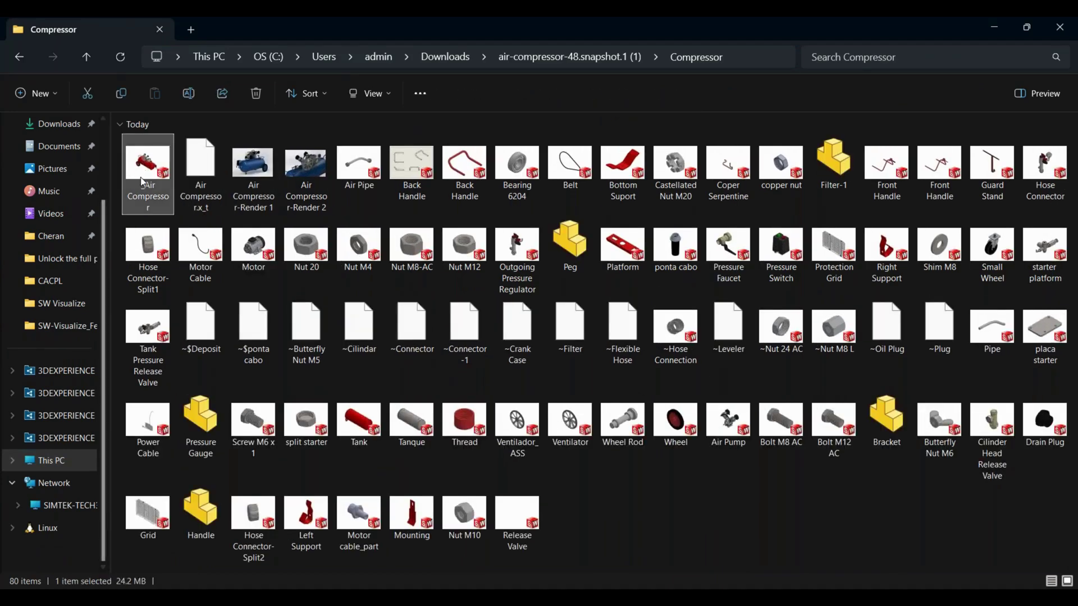
left_click(670, 502)
Place the Compressor folder window beside SOLIDWORKS Visualize and start a new project there from the _Air Compressor assembly file
key("alt+Tab")
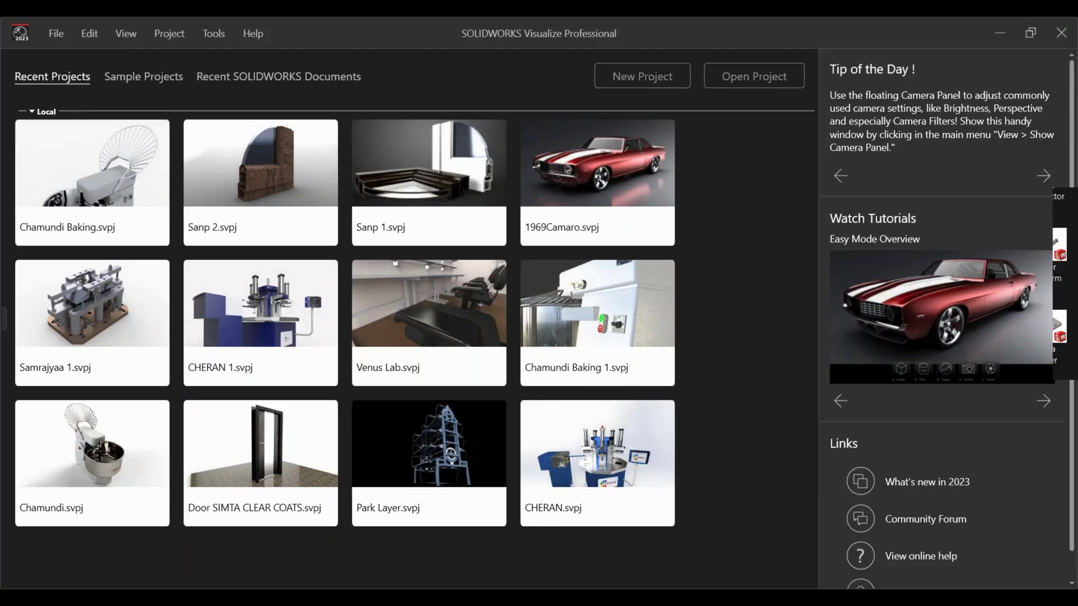
key("alt+Tab")
key("alt+Tab")
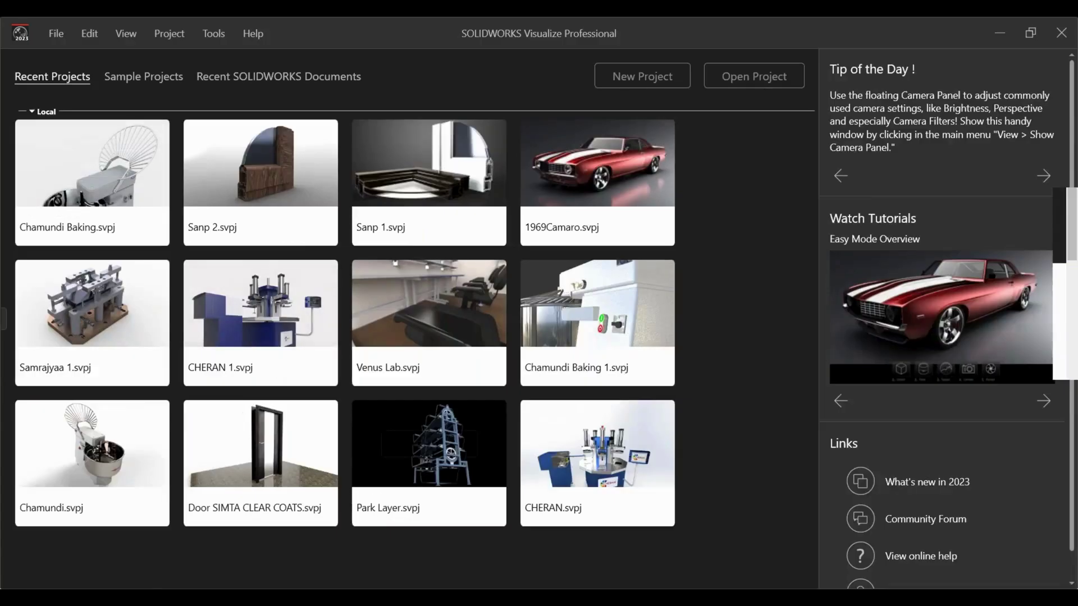
key("alt+Tab")
left_click_drag(359, 29, 803, 125)
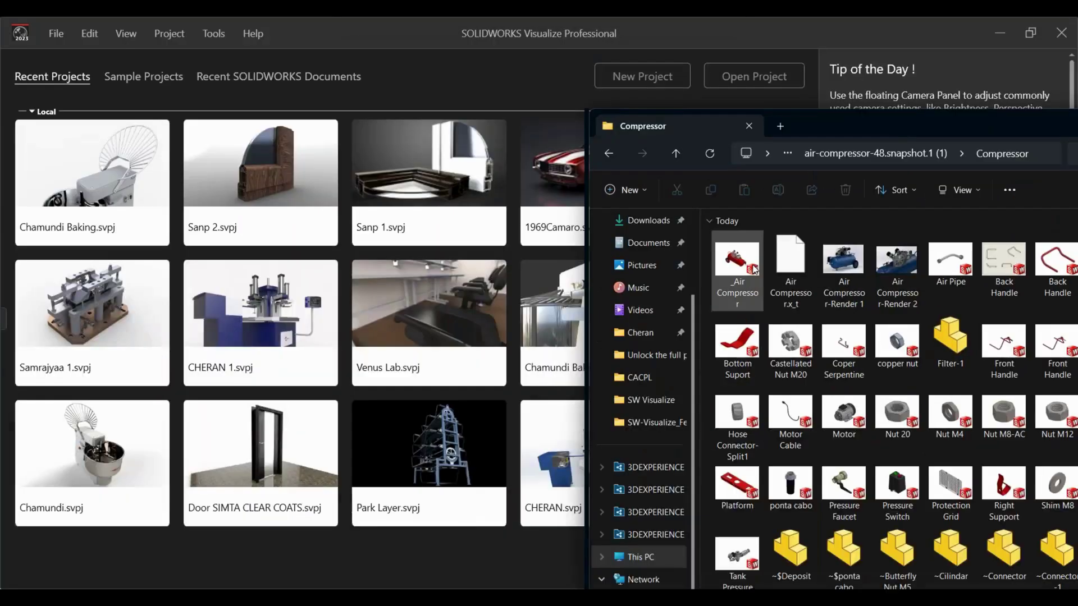
left_click_drag(754, 269, 442, 562)
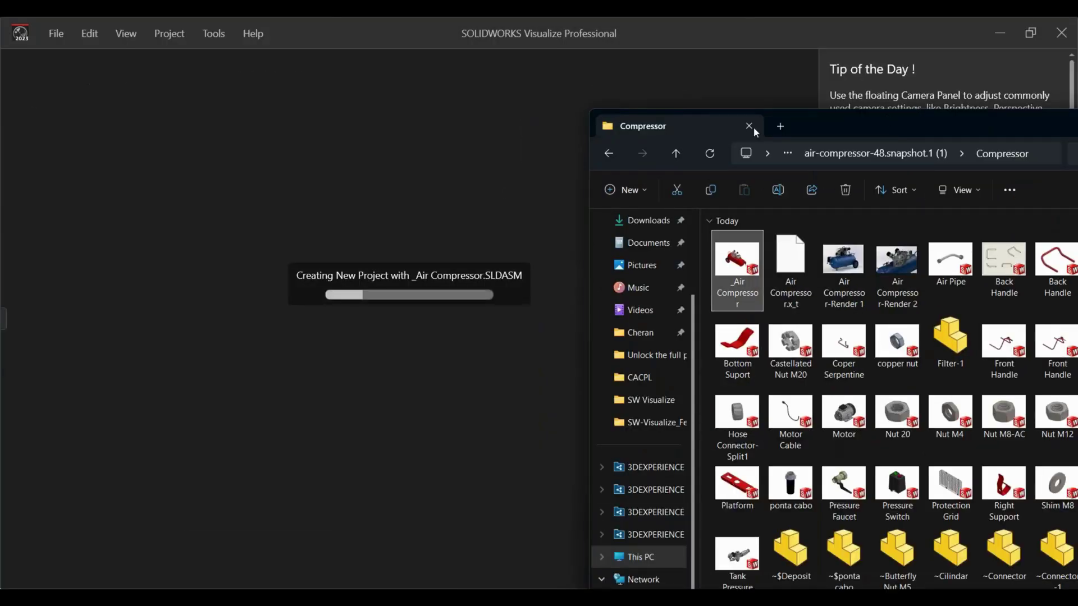
left_click_drag(754, 127, 581, 133)
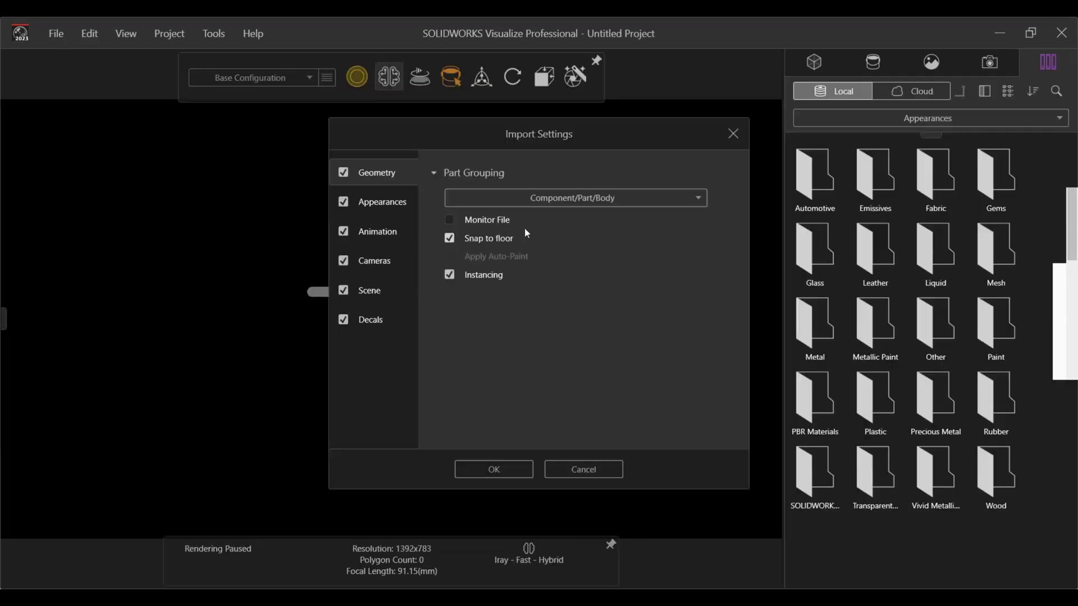
Review the geometry, appearance, animation, camera, scene and decal import settings, and import the assembly with Component/Part/Body part grouping
left_click(544, 204)
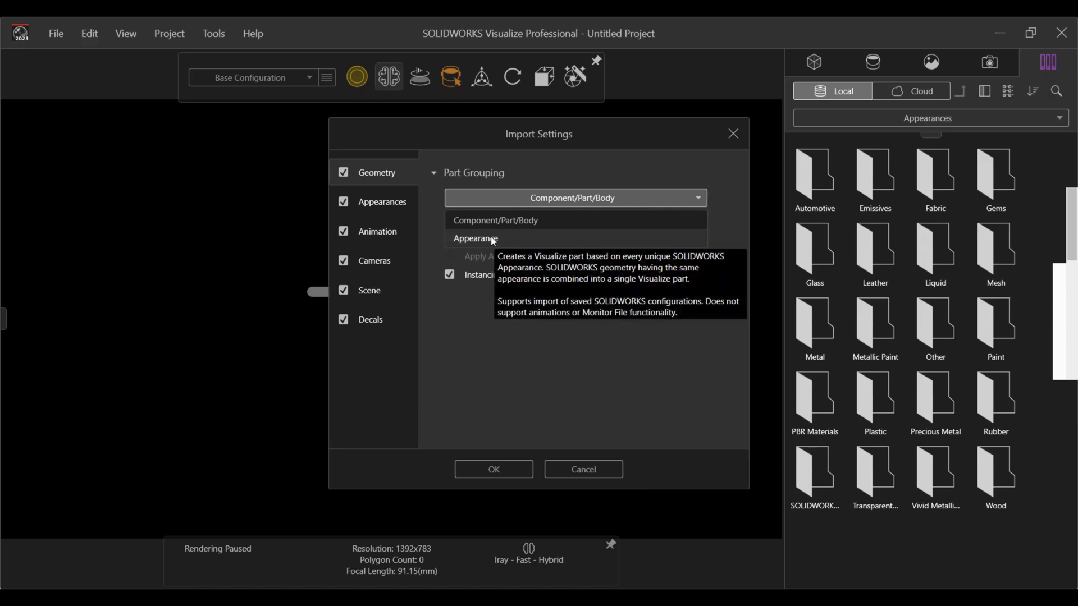
left_click(438, 252)
left_click(397, 211)
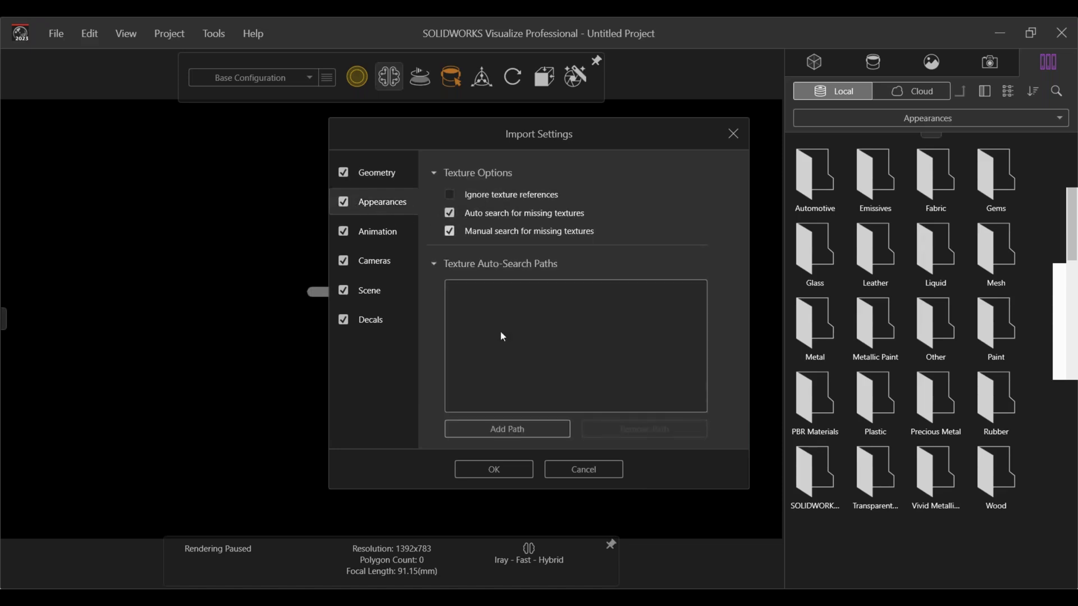
left_click(402, 234)
left_click(386, 264)
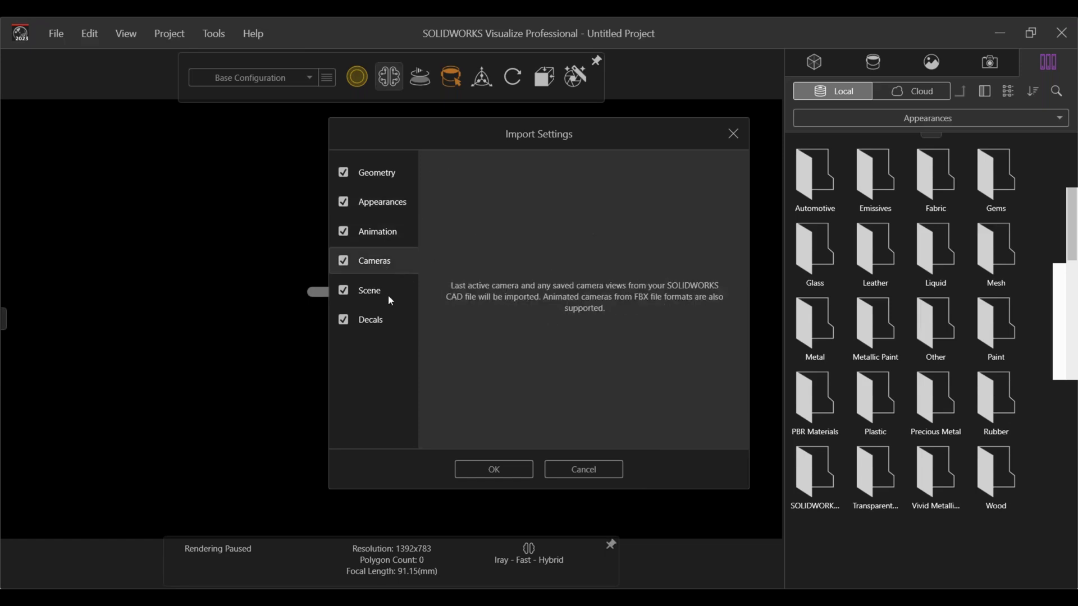
left_click(387, 293)
left_click(378, 320)
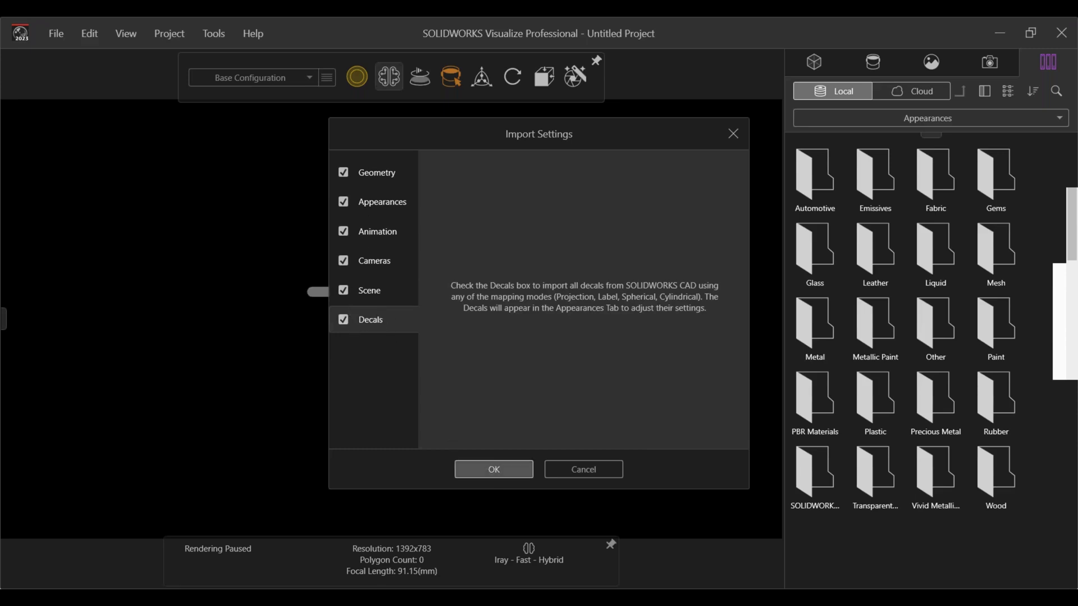
left_click(519, 469)
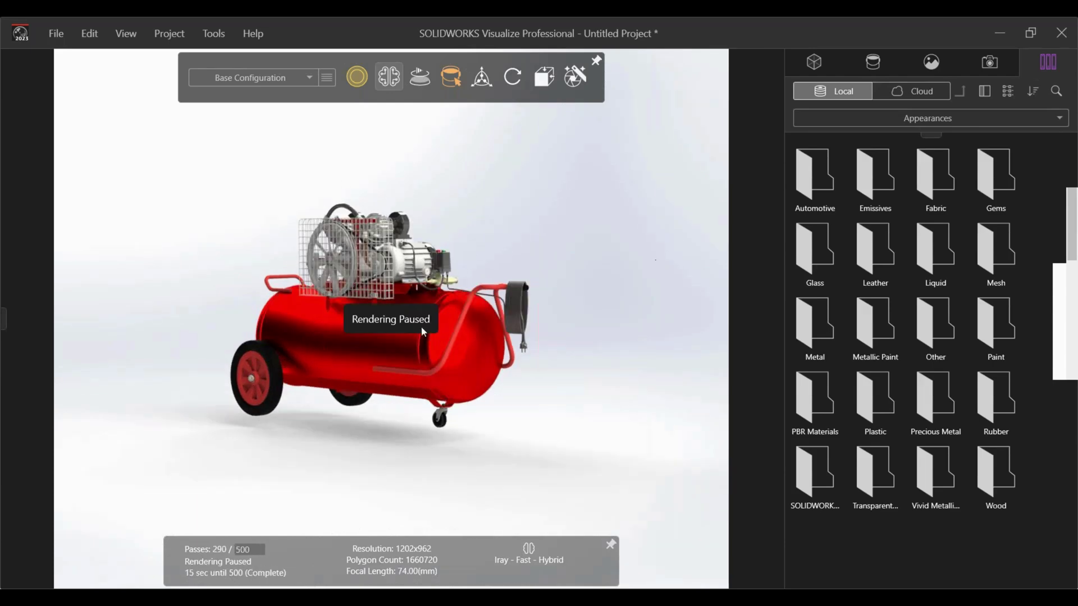
Select the _Air Compressor model and move it vertically down to the floor, at a Y position of about 0.42
left_click(357, 76)
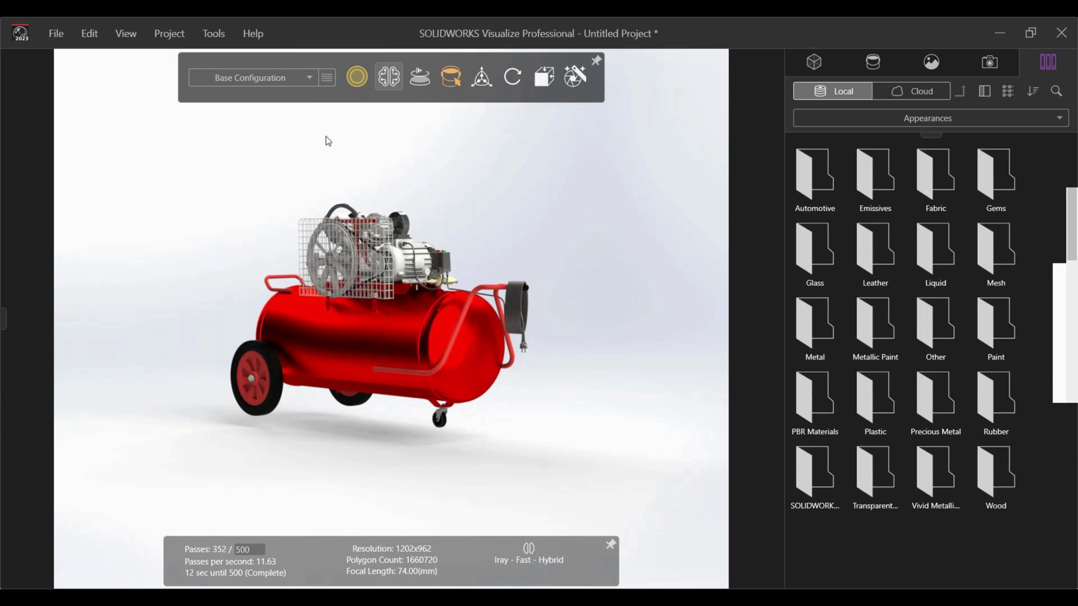
mouse_move(507, 79)
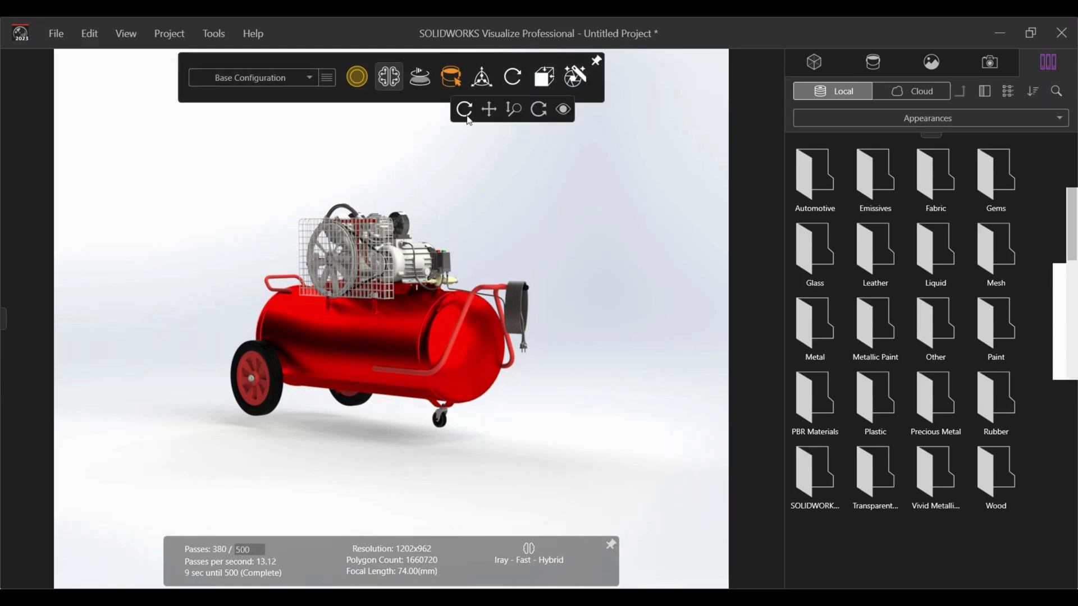
mouse_move(545, 93)
left_click(532, 172)
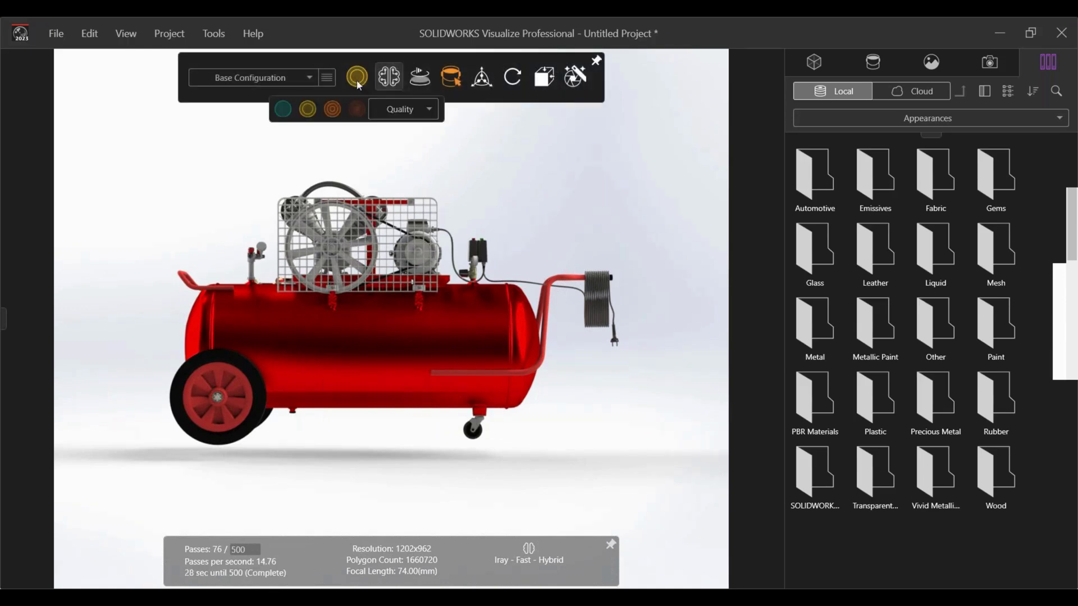
left_click(814, 62)
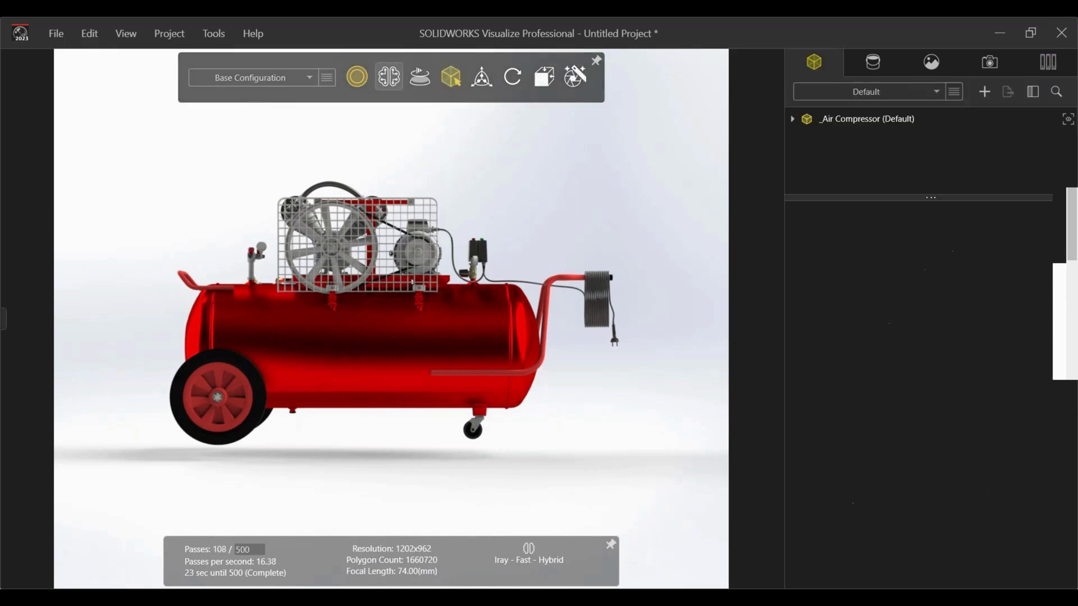
left_click_drag(785, 167, 731, 167)
left_click(808, 119)
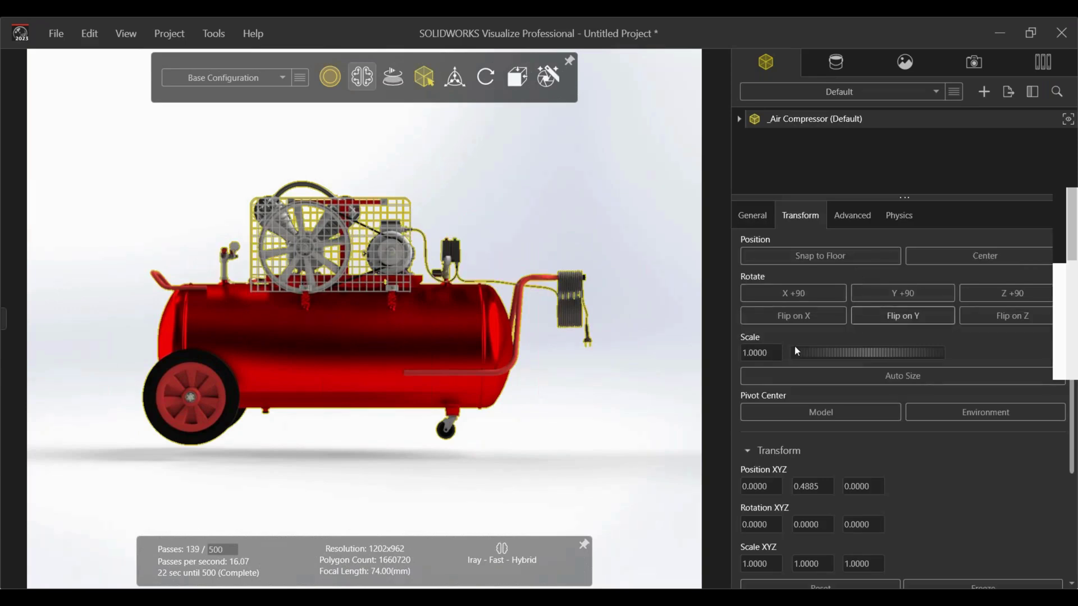
left_click(455, 77)
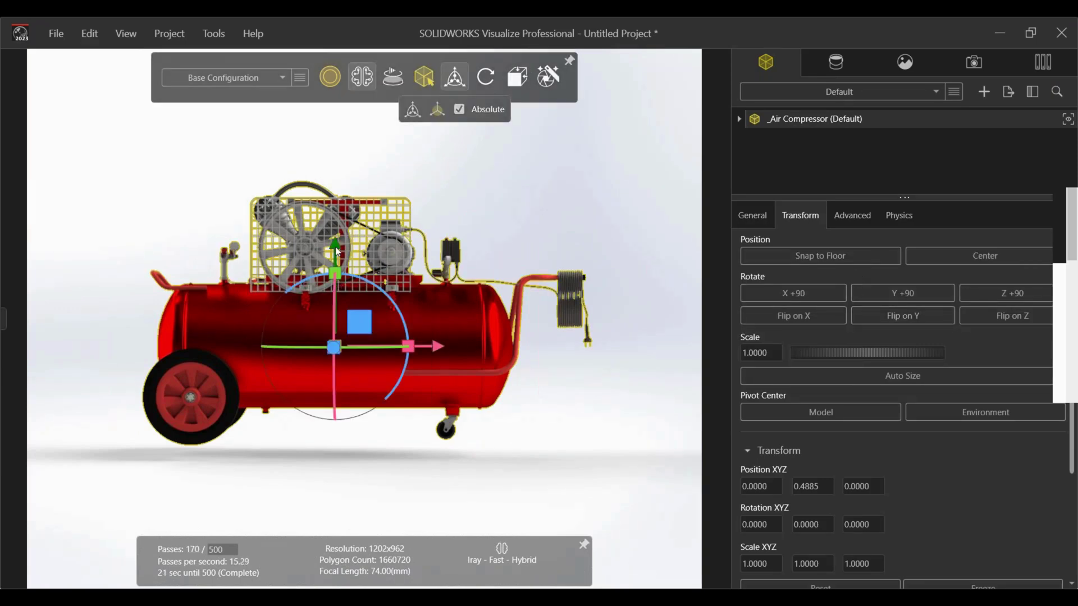
left_click_drag(336, 257, 340, 262)
left_click(534, 221)
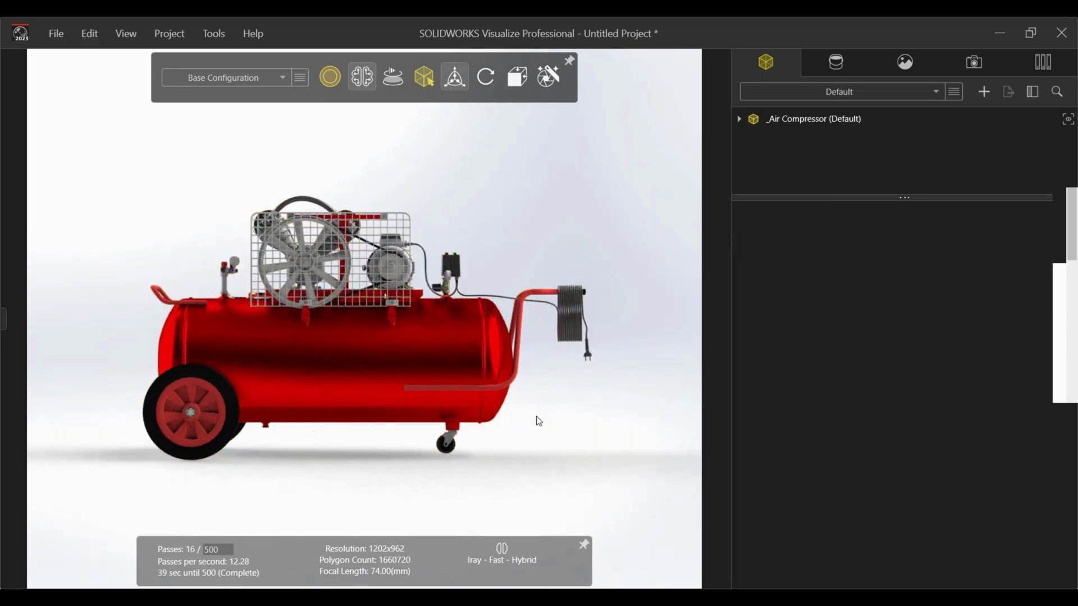
Frame the whole compressor in a low three-quarter camera view with a focal length of about 40 mm
middle_click_drag(469, 419, 264, 417)
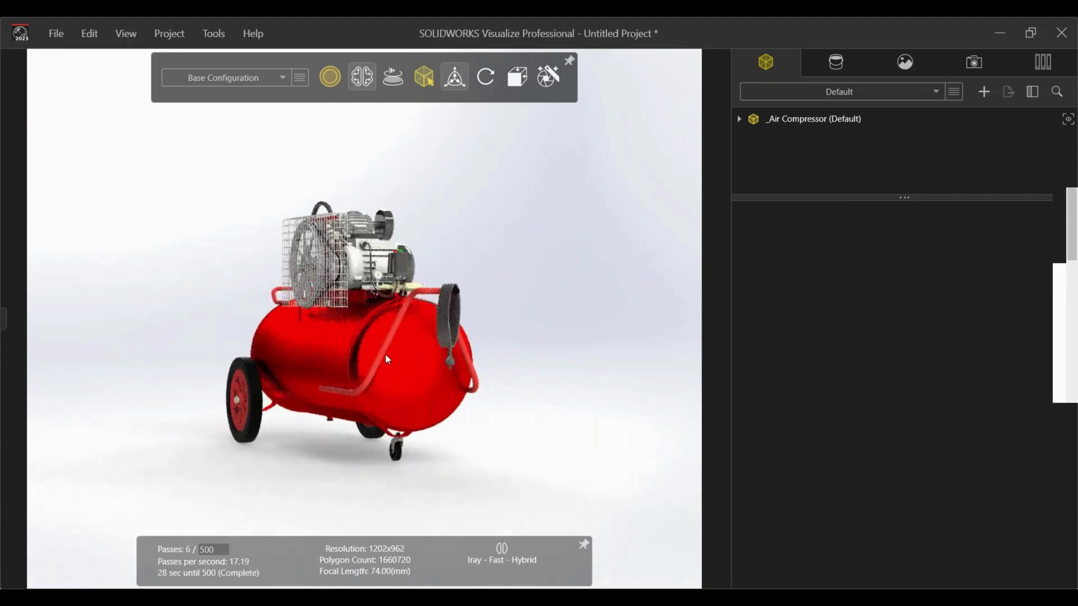
scroll(369, 322, "up", 3)
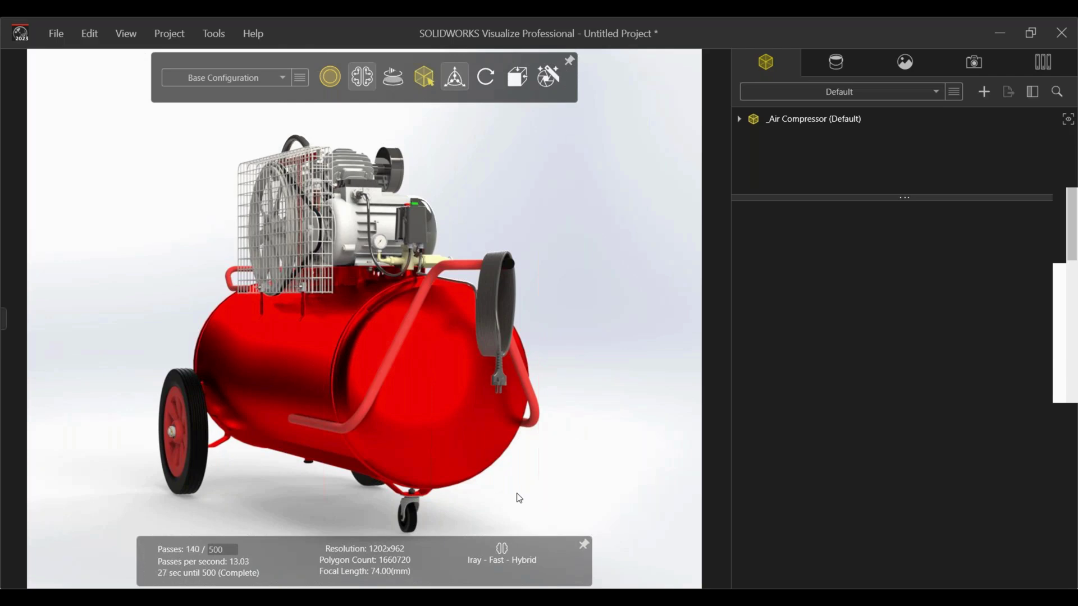
scroll(519, 498, "down", 5, "shift")
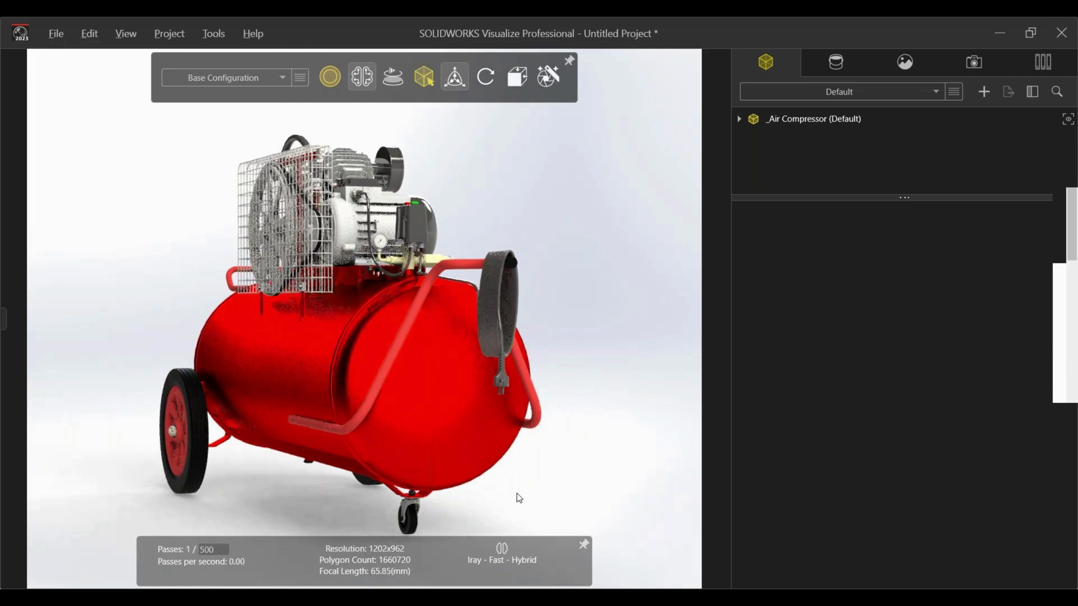
scroll(519, 499, "down", 5, "shift")
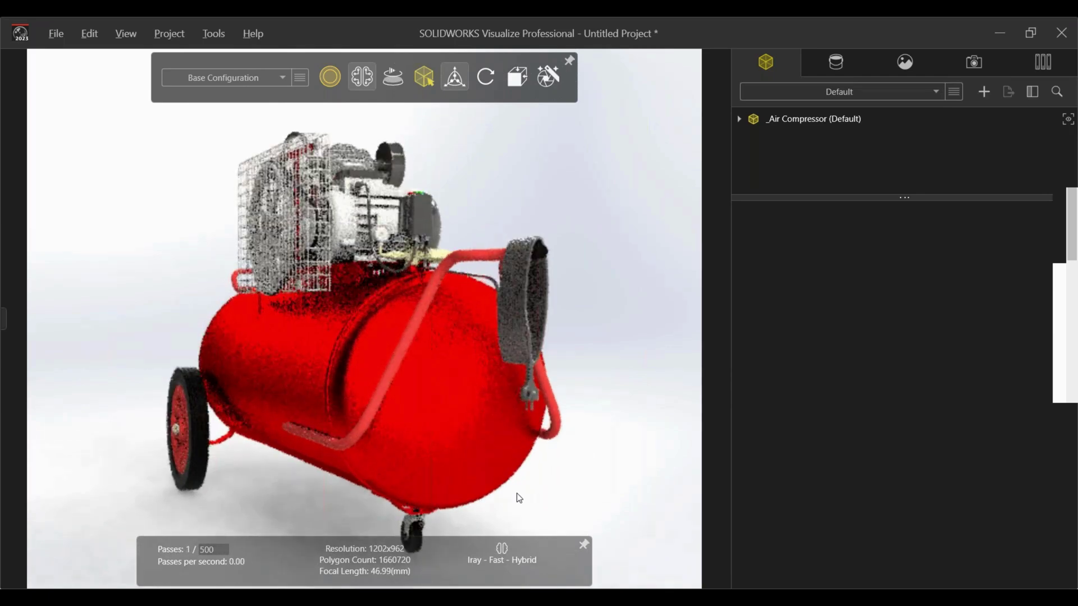
scroll(536, 500, "down", 3, "shift")
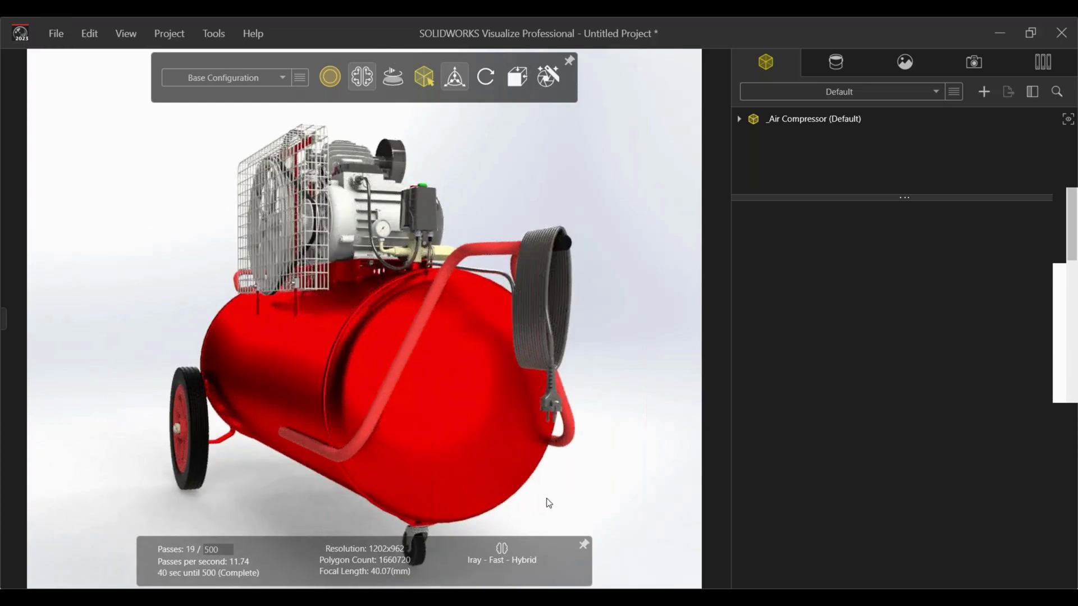
left_click_drag(549, 502, 591, 452)
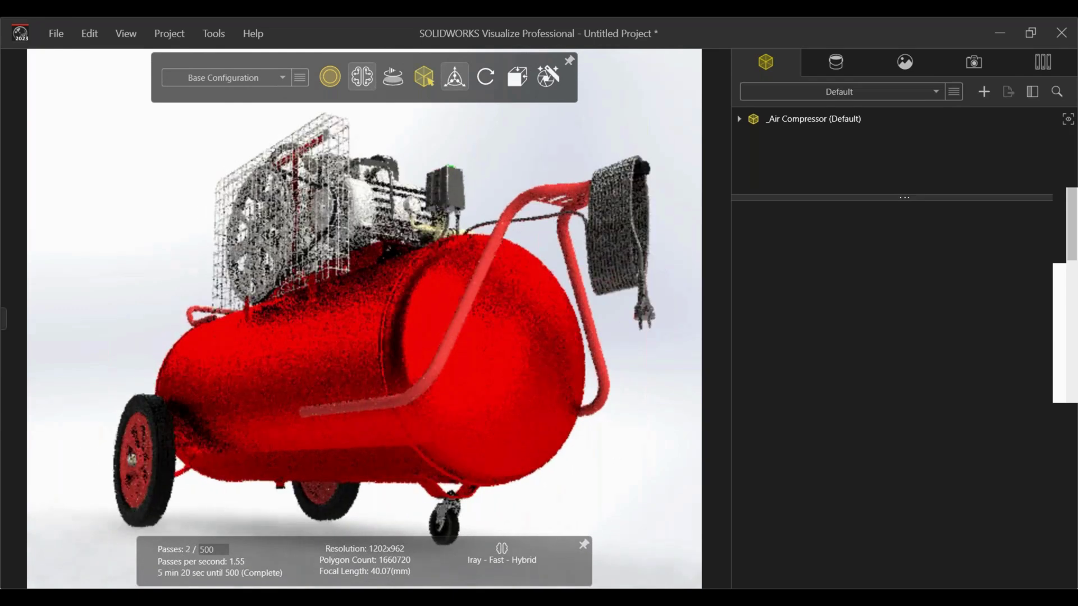
scroll(551, 462, "down", 2)
middle_click_drag(541, 333, 447, 367)
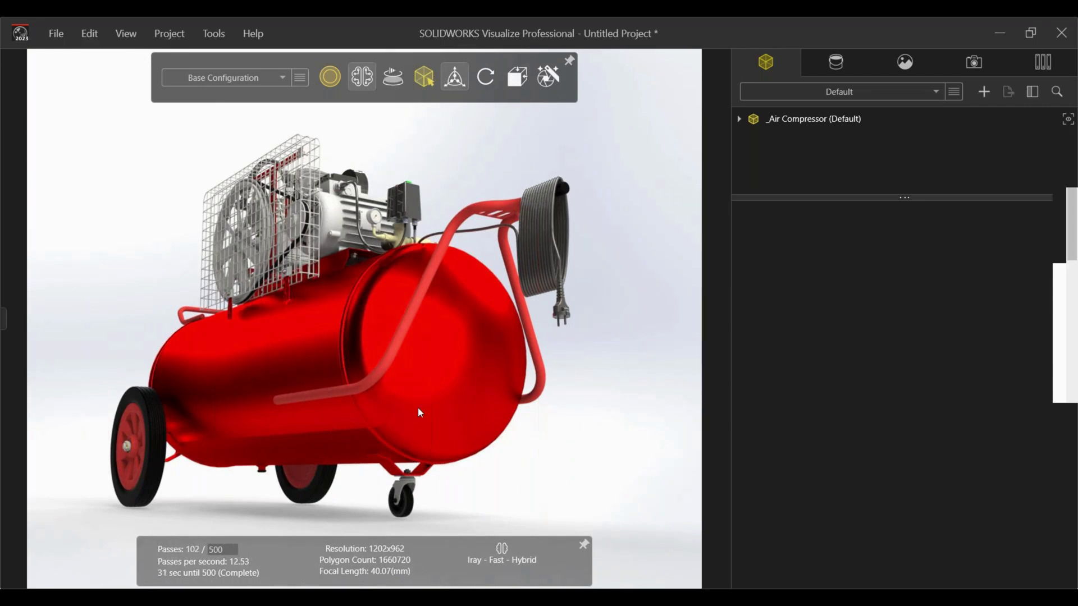
Apply the Orange Medium Gloss Paint appearance from the SOLIDWORKS paint library to the compressor's tank
left_click(1043, 62)
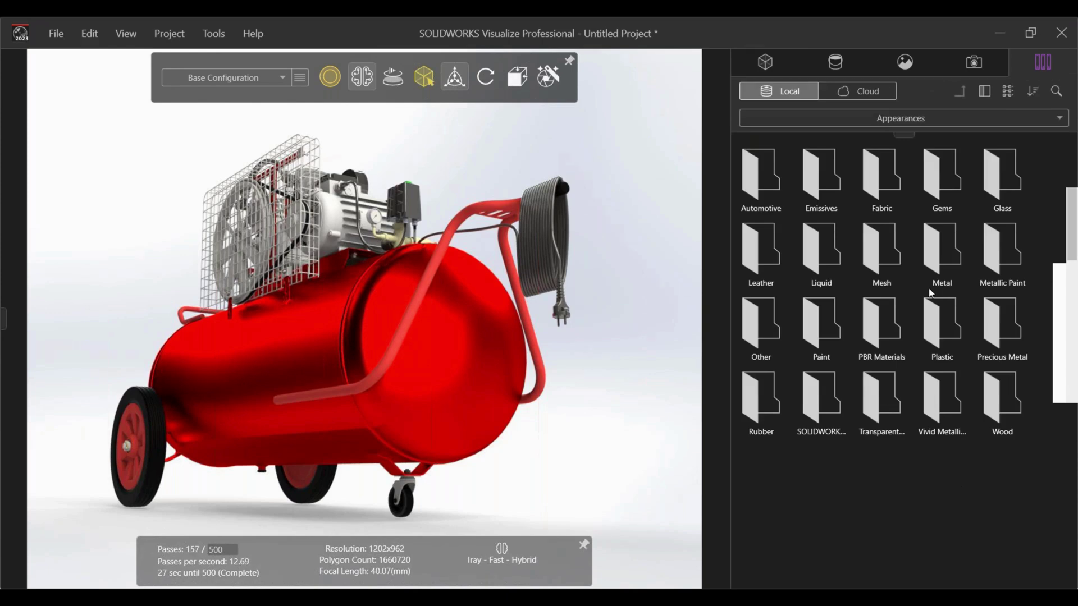
double_click(819, 414)
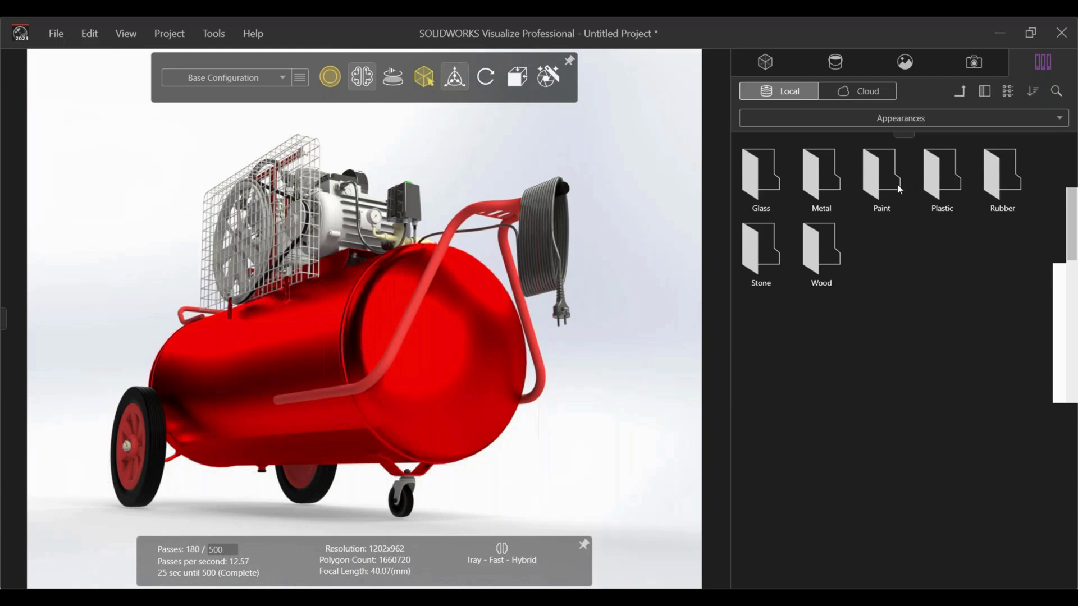
double_click(875, 194)
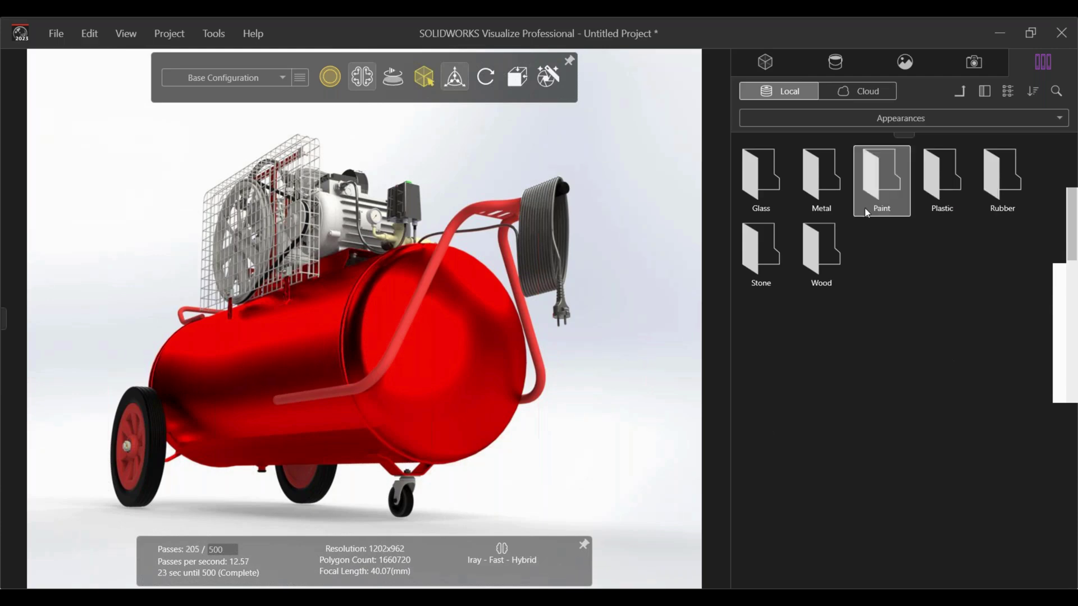
double_click(947, 195)
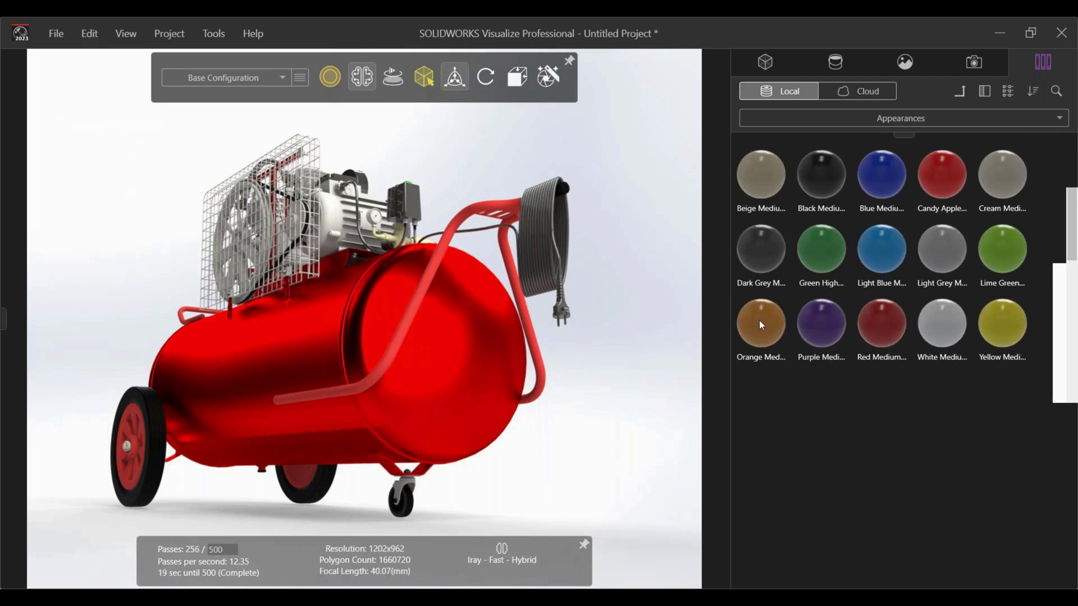
left_click_drag(759, 320, 473, 399)
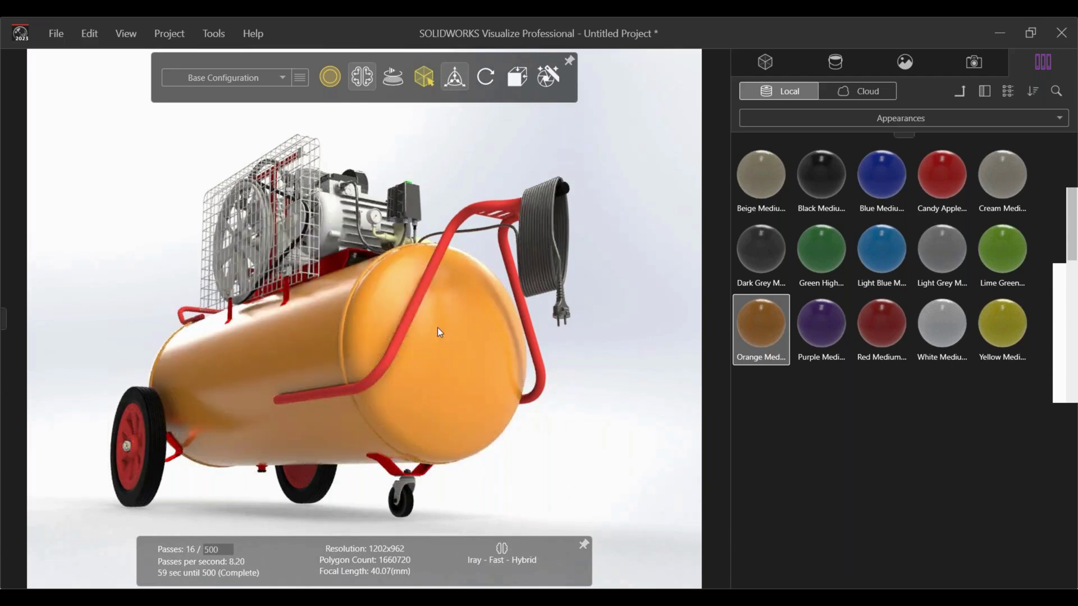
left_click(443, 265)
right_click(451, 262)
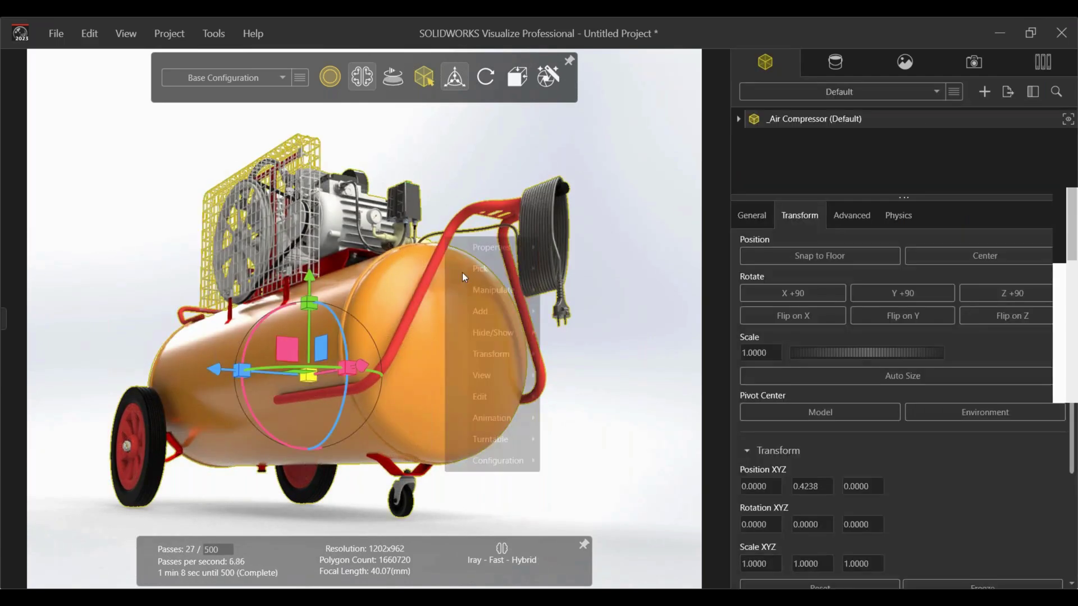
left_click(583, 352)
left_click(452, 365)
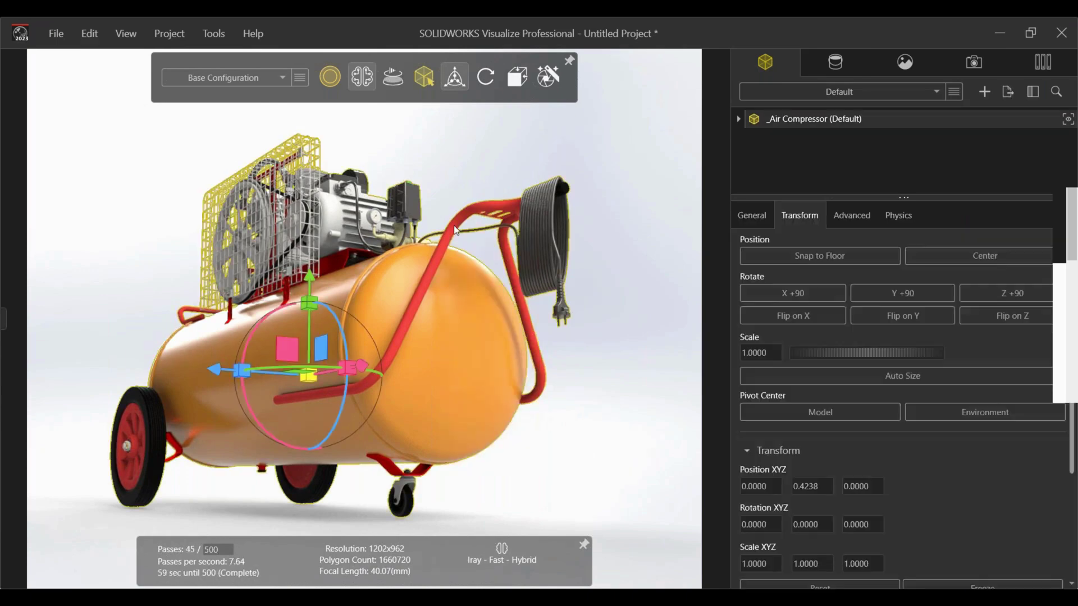
right_click(471, 260)
left_click(483, 174)
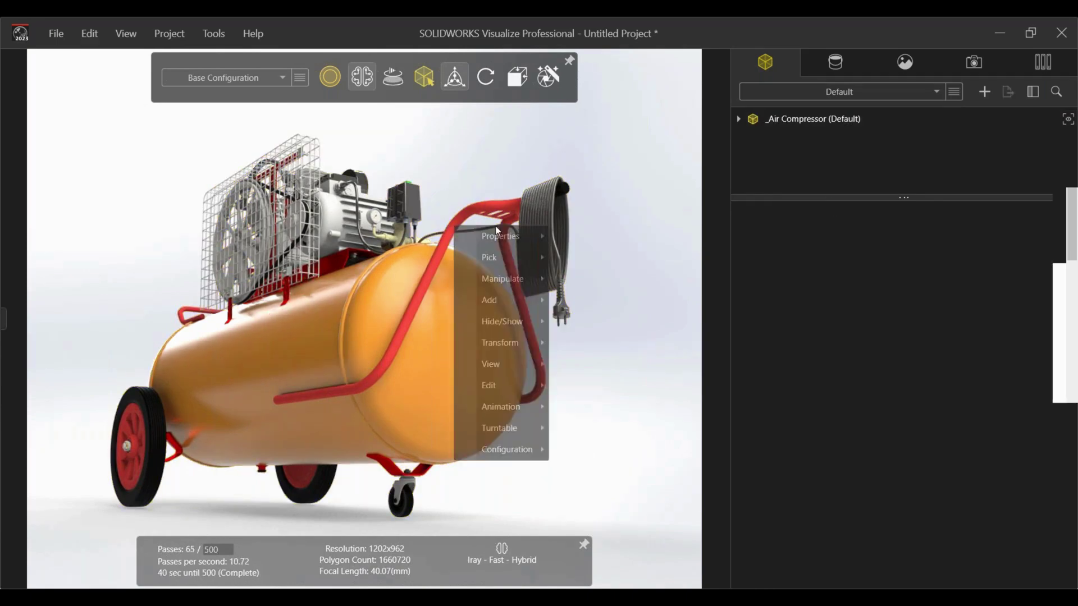
Switch to appearance selection and copy the tank's Orange Medium Gloss Paint onto the handles, wheel rims, tank brackets and front caster mount
mouse_move(423, 77)
left_click(416, 108)
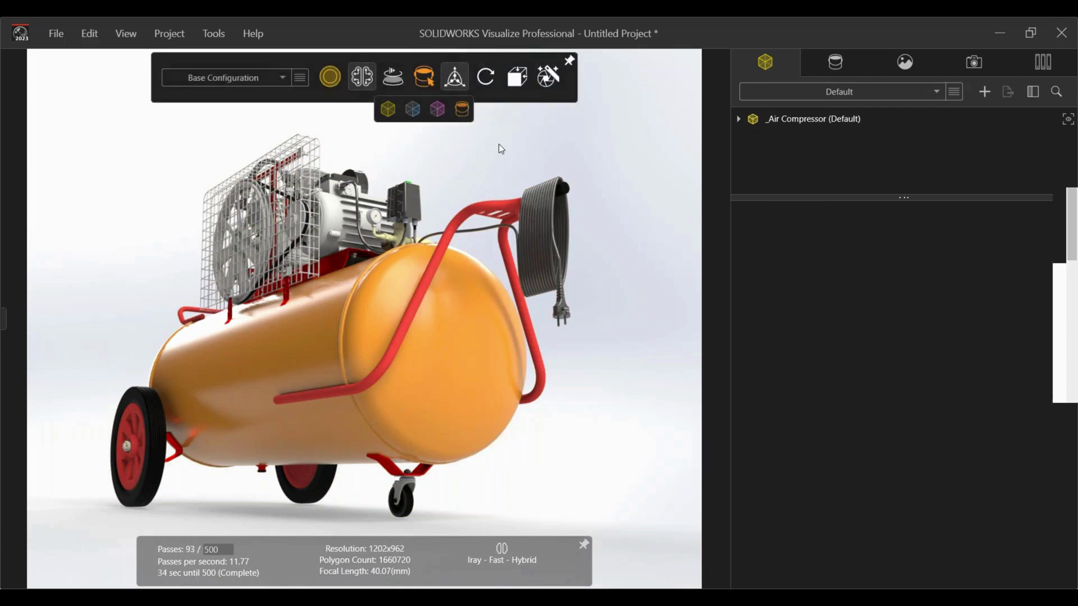
left_click(459, 222)
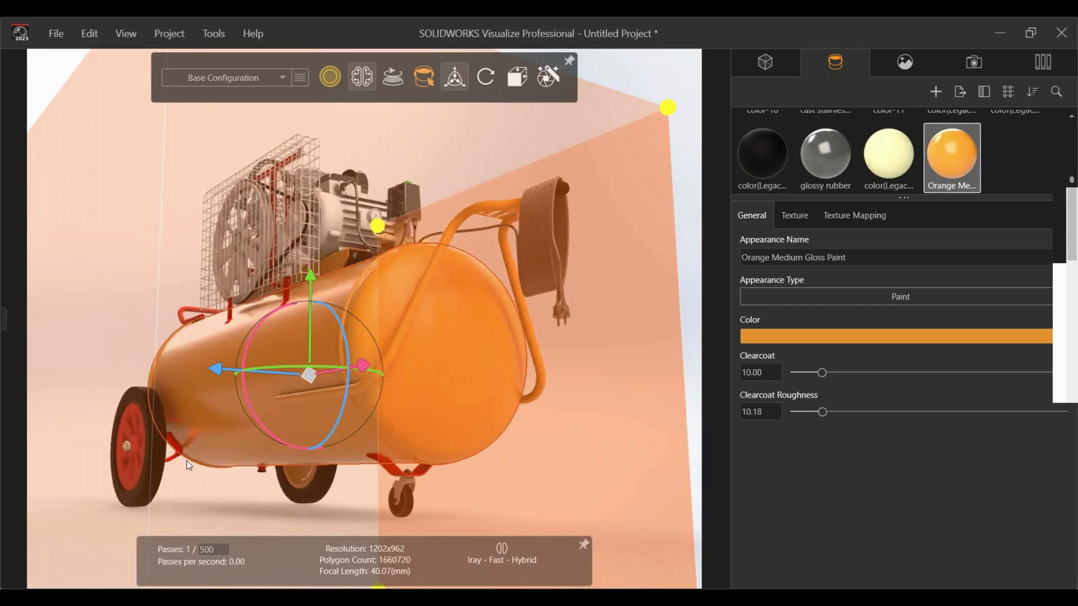
right_click(138, 461, "shift")
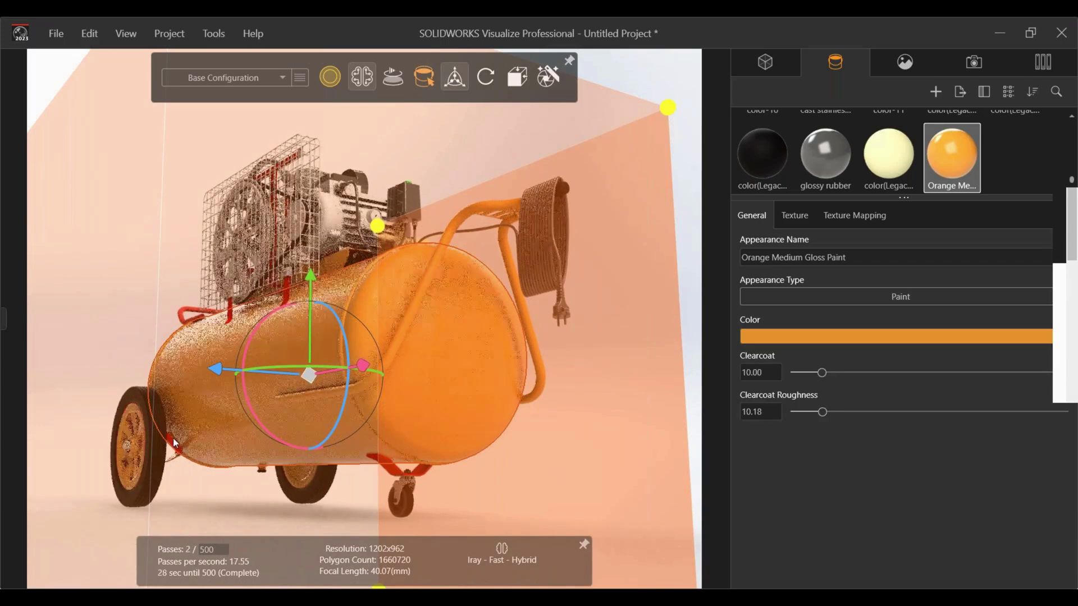
right_click(173, 439, "shift")
right_click(185, 313, "shift")
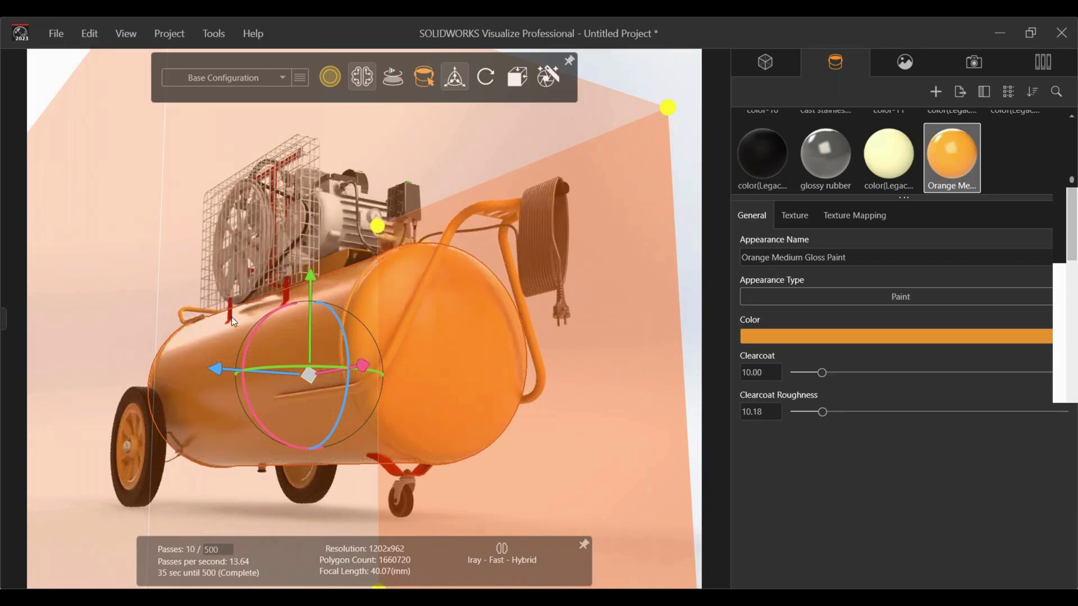
right_click(288, 303, "shift")
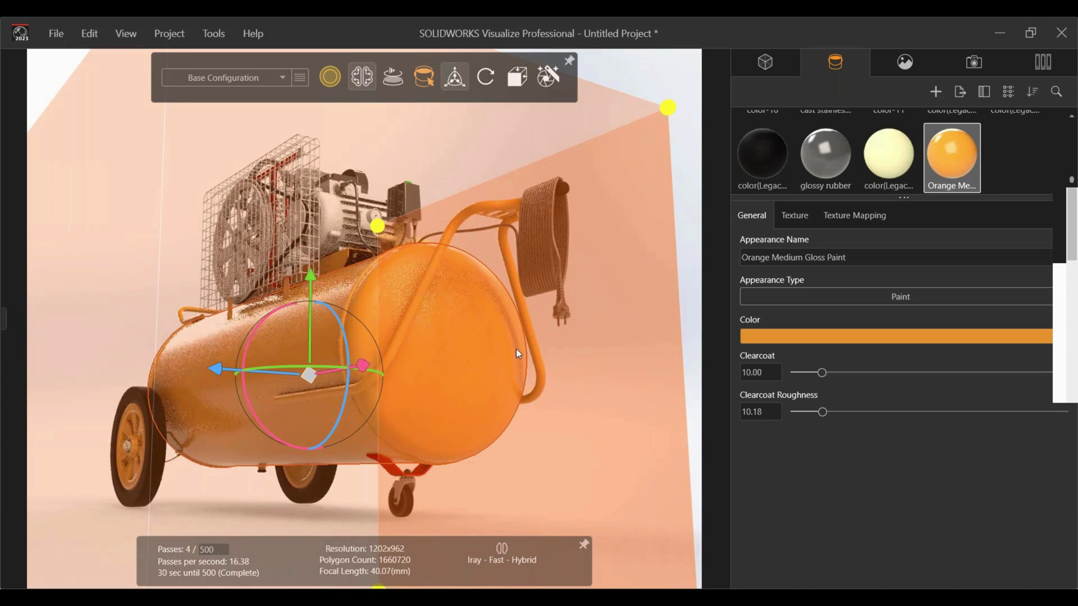
right_click(406, 476, "shift")
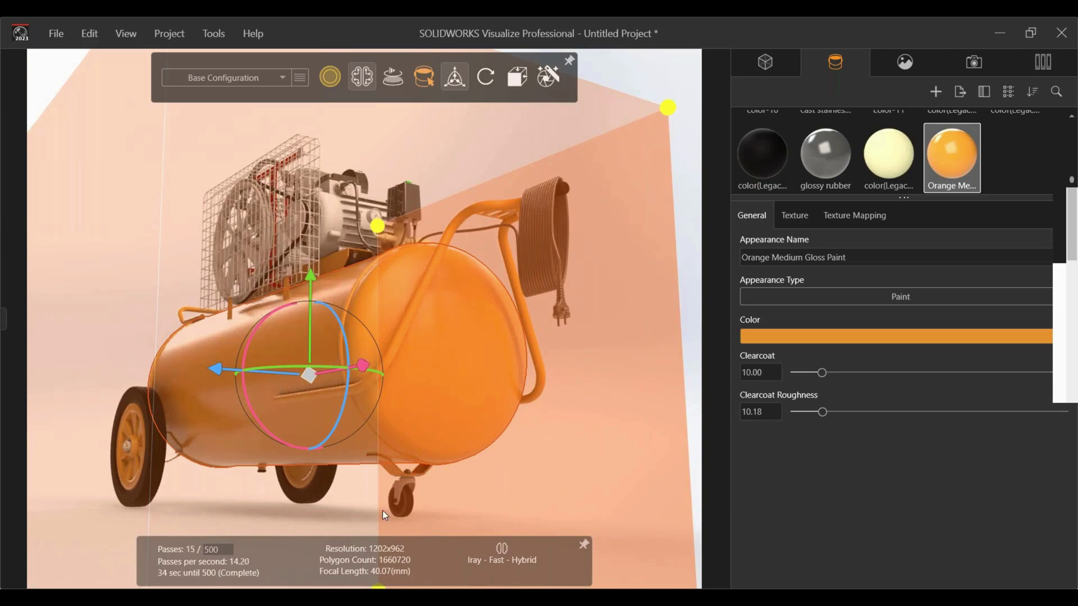
left_click(101, 294)
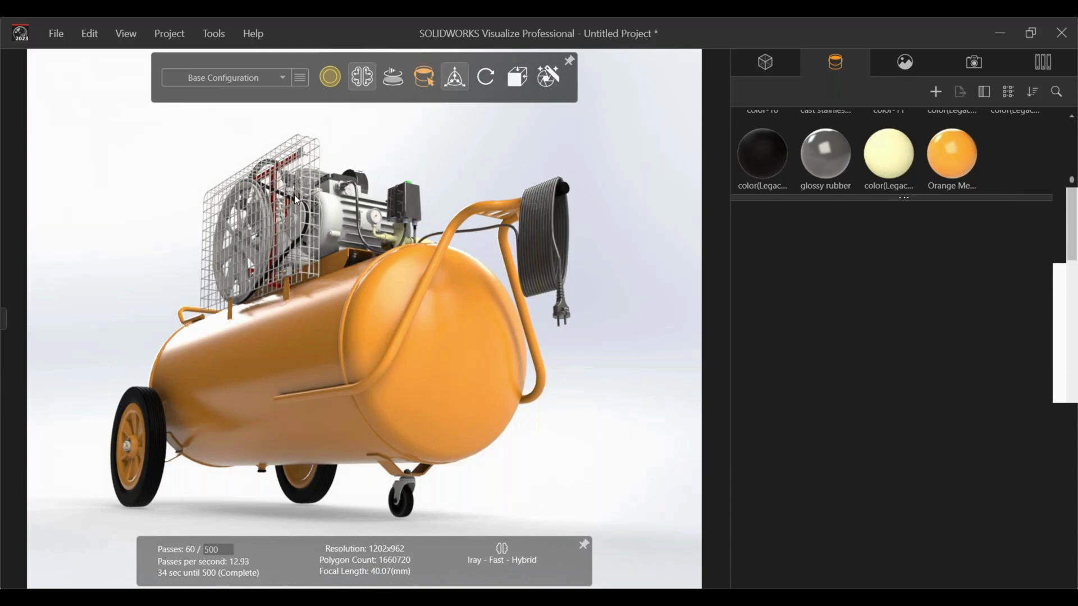
right_click(273, 178)
left_click(695, 137)
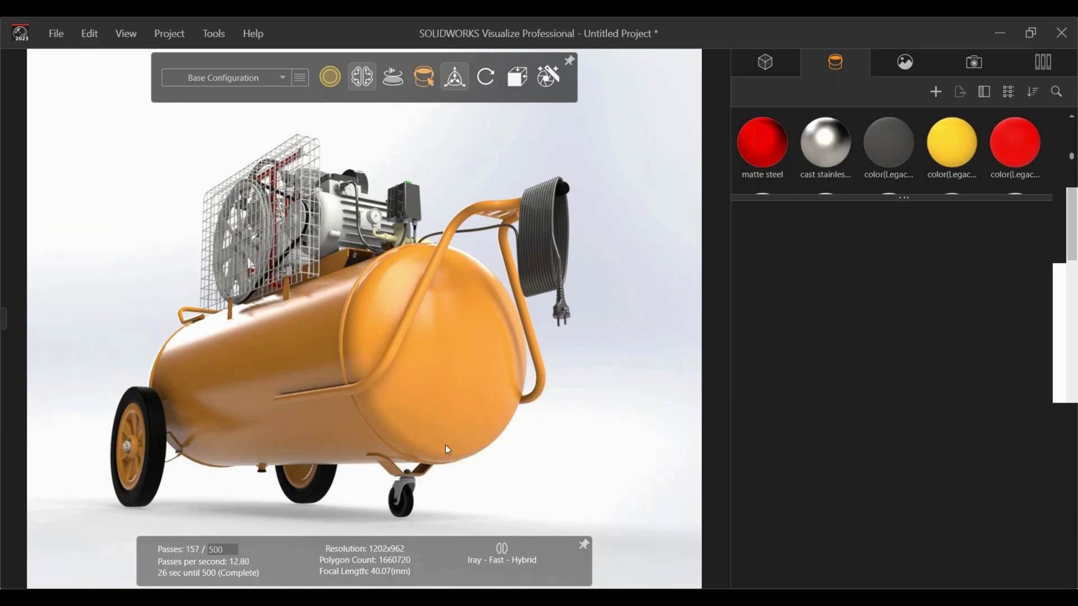
Show the project's cameras and duplicate the SOLIDWORKS Viewport camera
left_click(958, 77)
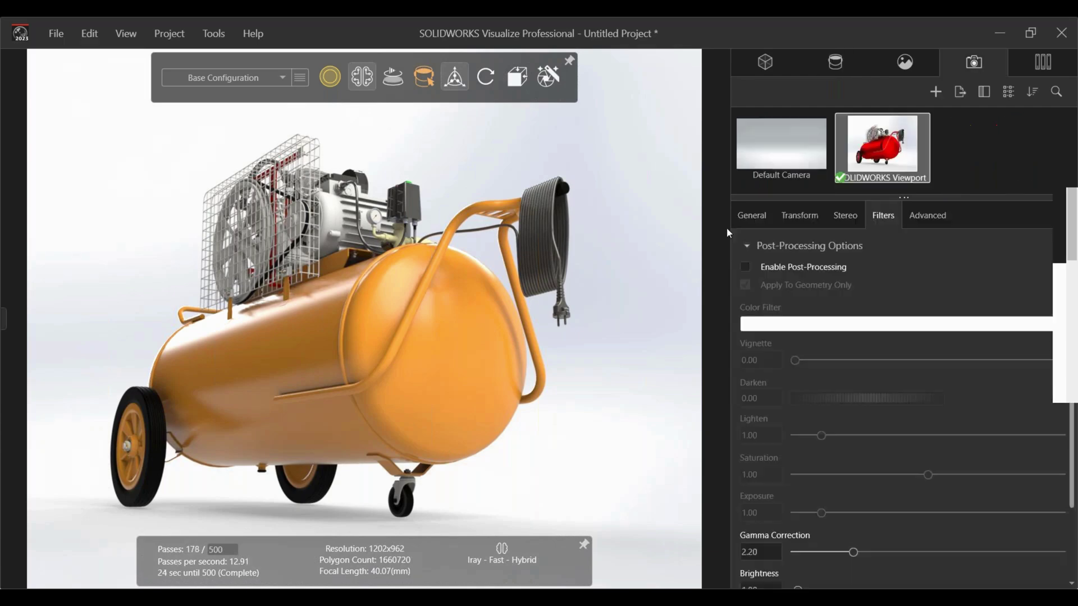
left_click_drag(717, 245, 707, 246)
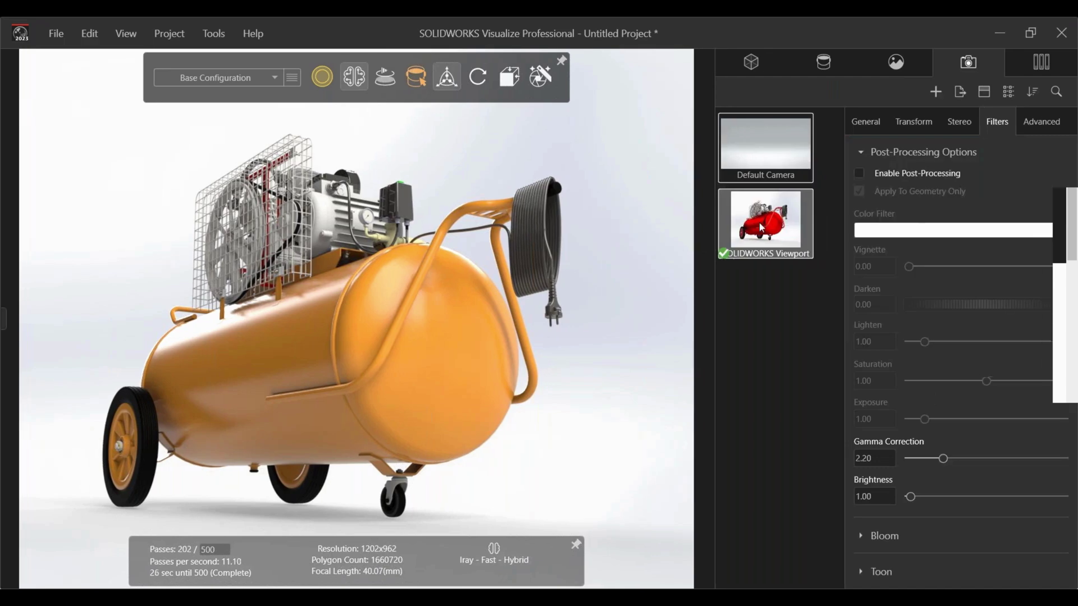
right_click(785, 236)
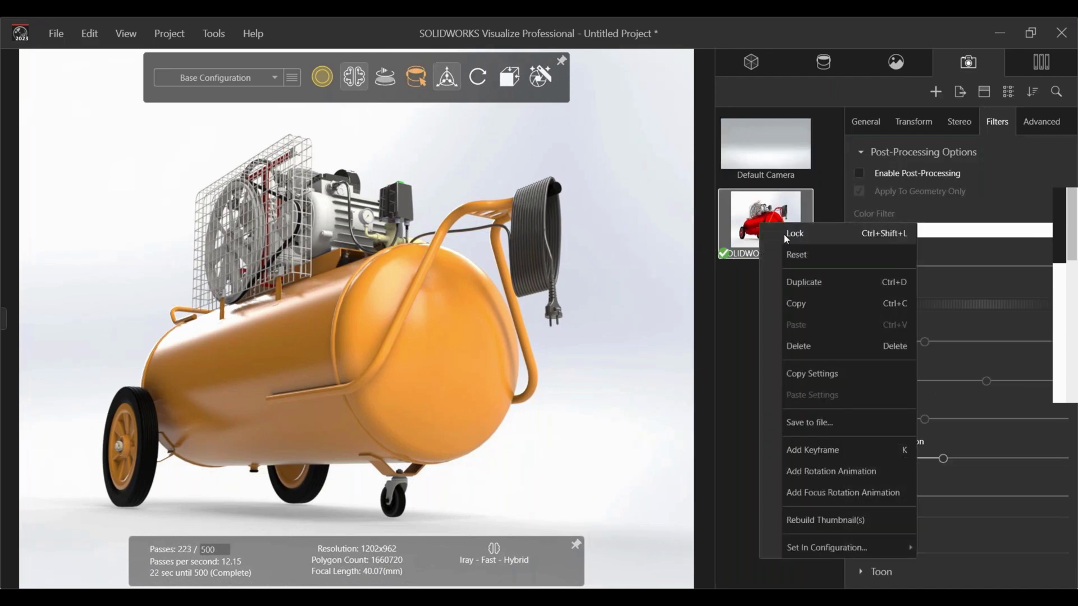
left_click(787, 233)
right_click(771, 278)
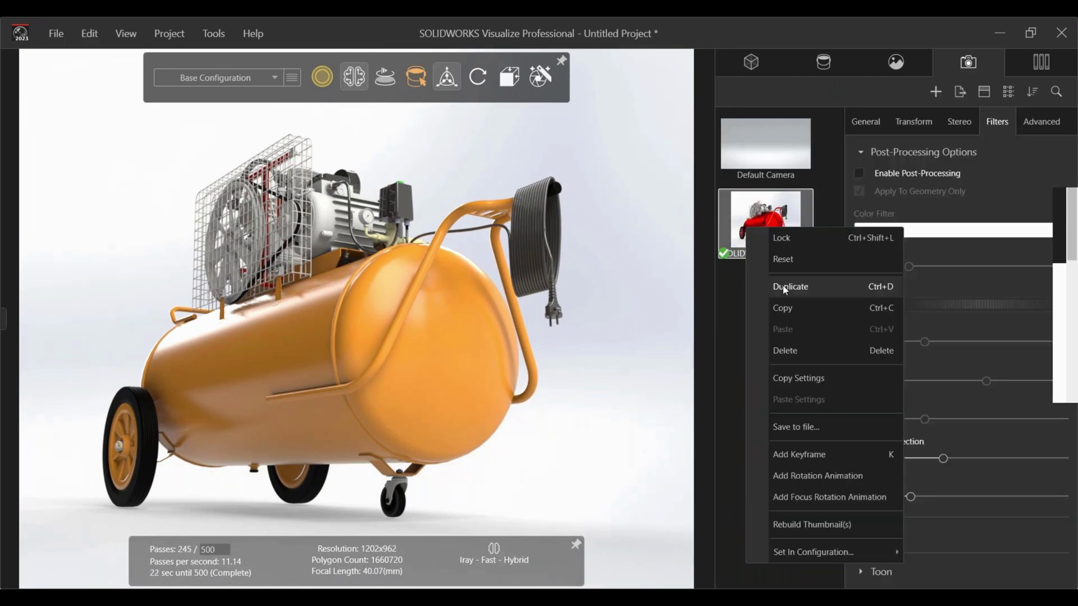
left_click(791, 285)
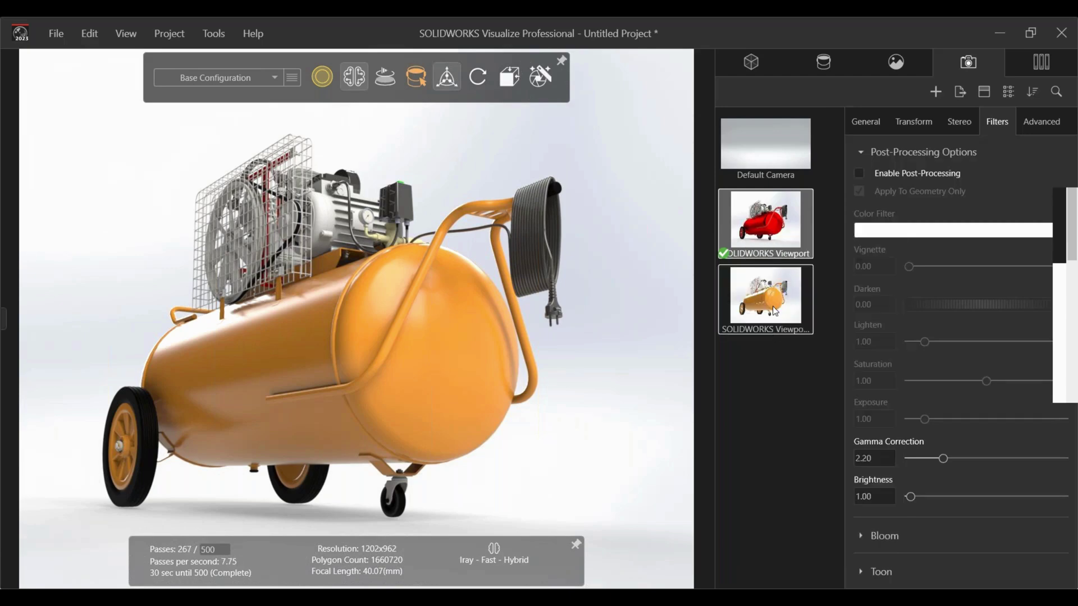
Lock the original SOLIDWORKS Viewport camera and make its duplicate, SOLIDWORKS Viewport 2, the active camera
left_click(764, 229)
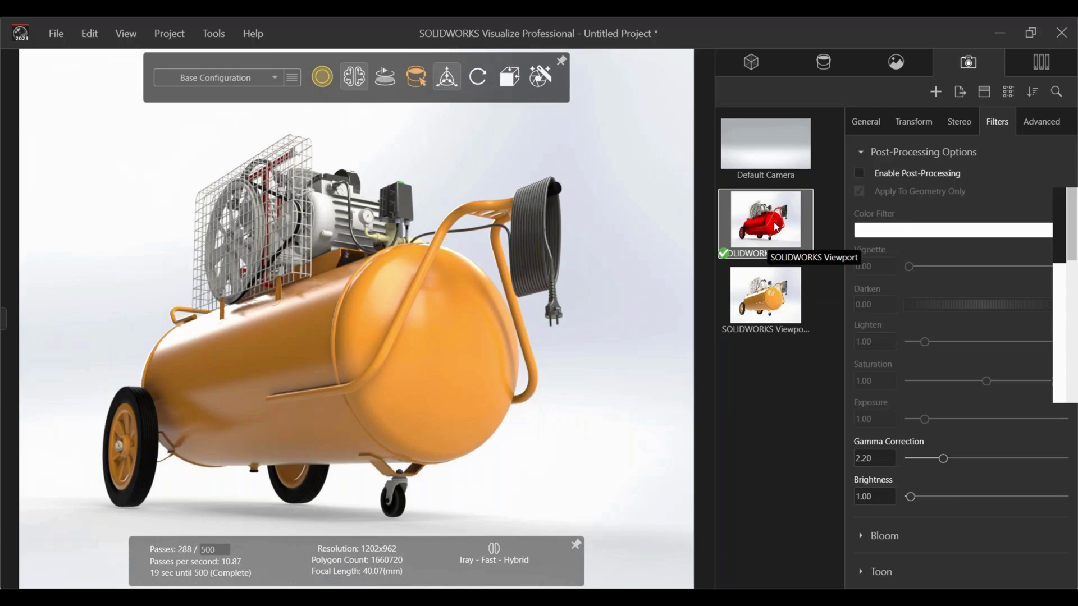
left_click(865, 122)
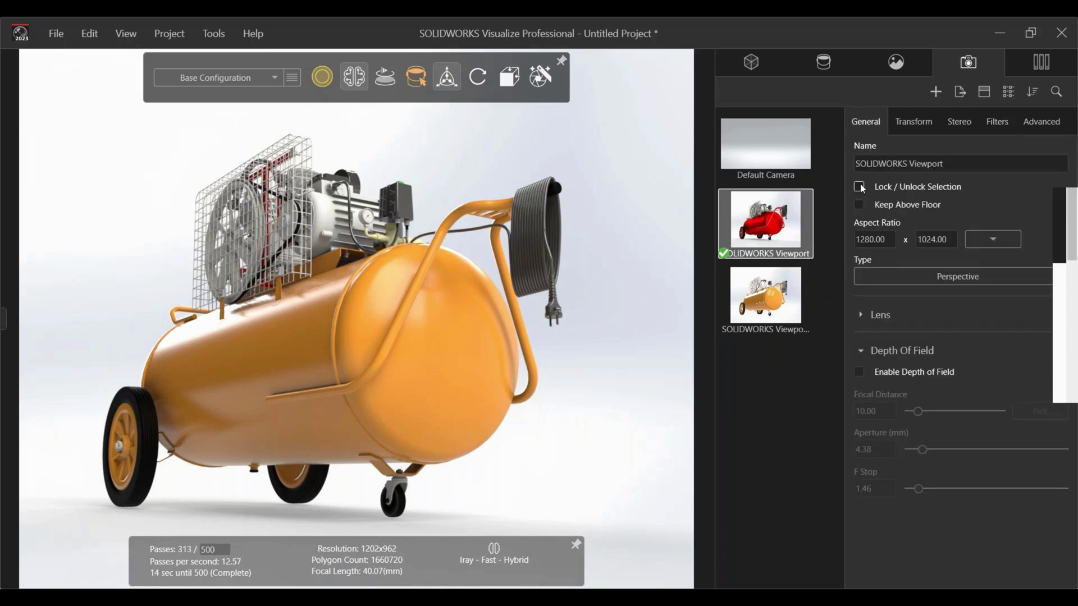
left_click(860, 187)
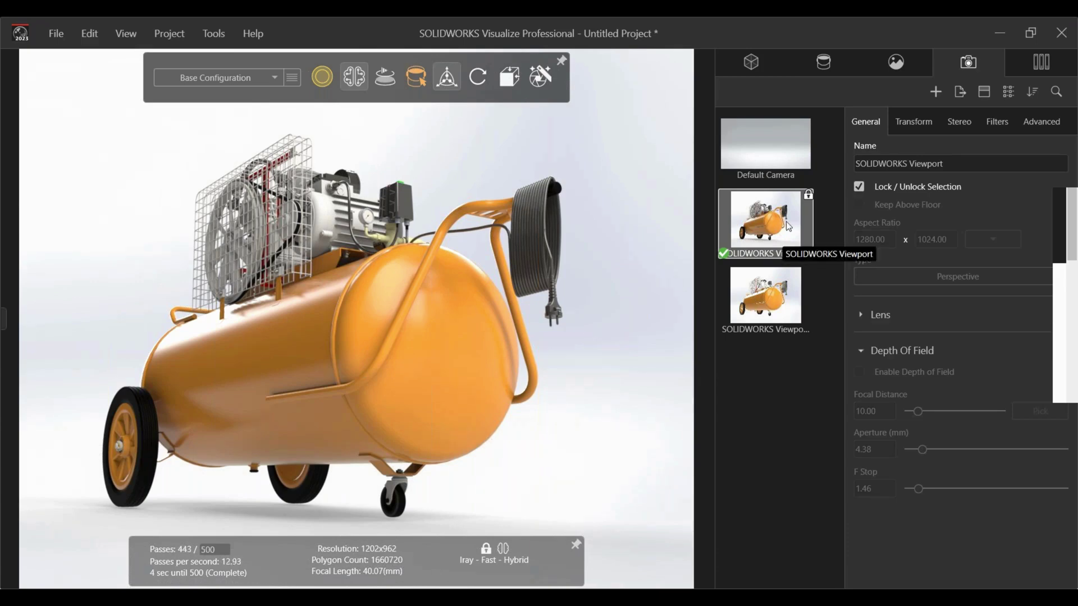
left_click(770, 302)
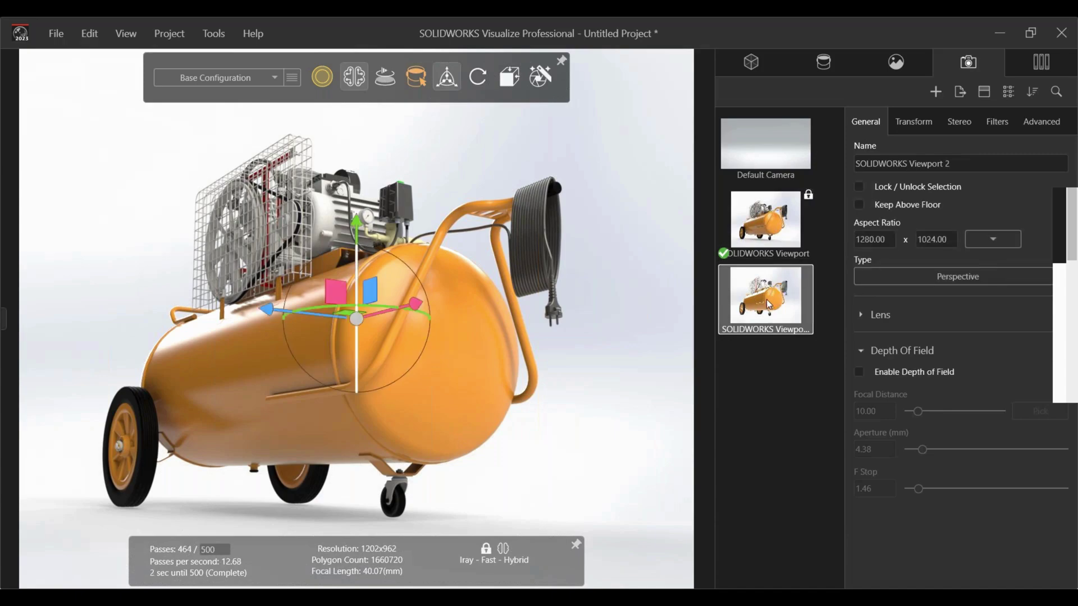
double_click(766, 298)
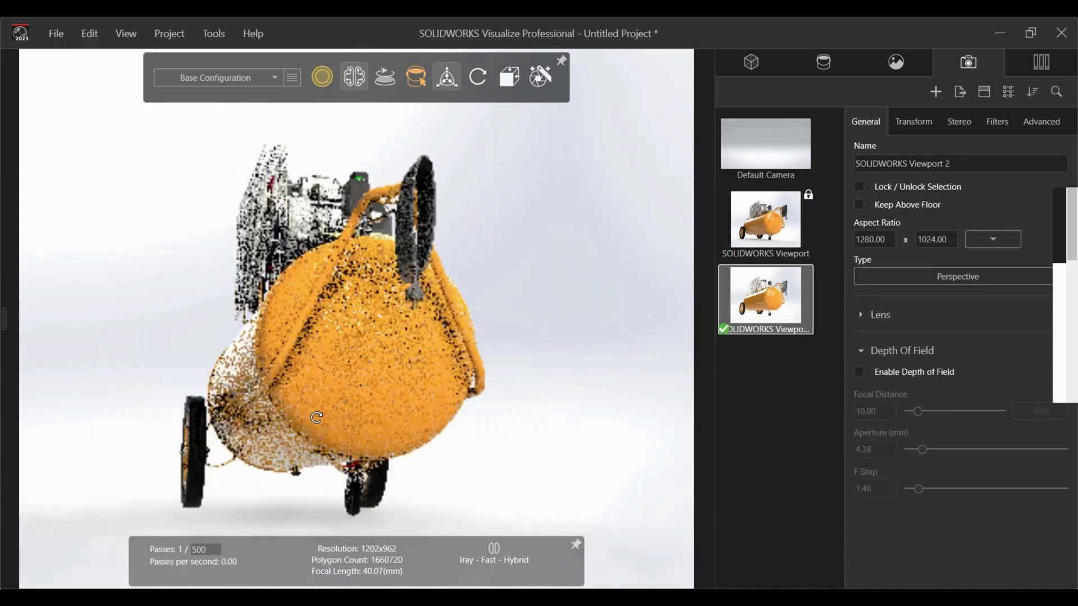
Copy Orange Medium Gloss Paint from the wheel rim onto the remaining red tank fittings, wheel bracket, gauge valve and bracket behind the belt guard
left_click_drag(317, 418, 634, 521)
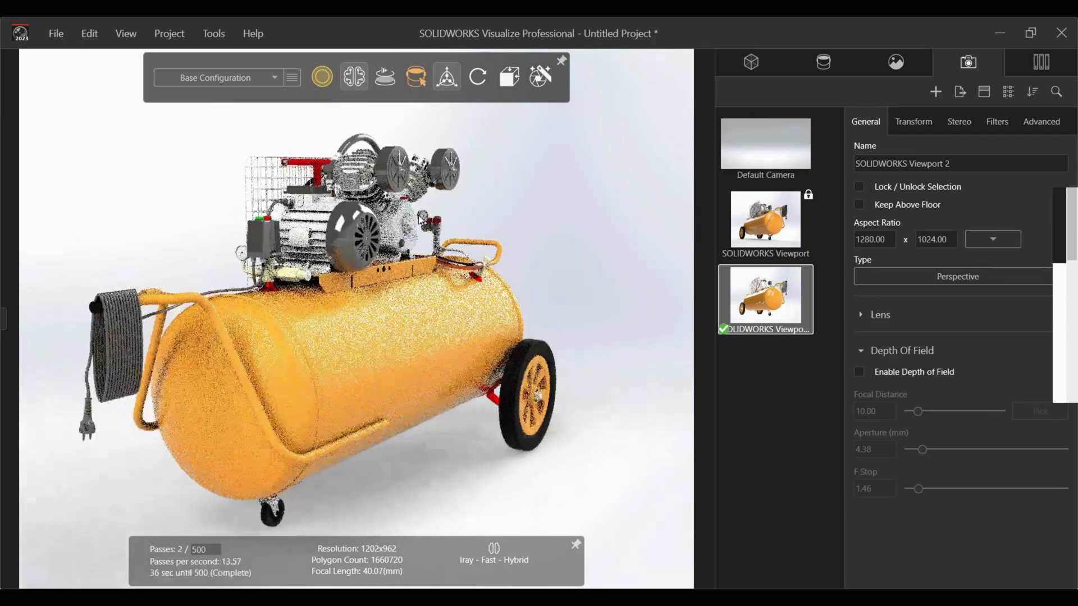
scroll(325, 336, "up", 3)
scroll(326, 336, "up", 3)
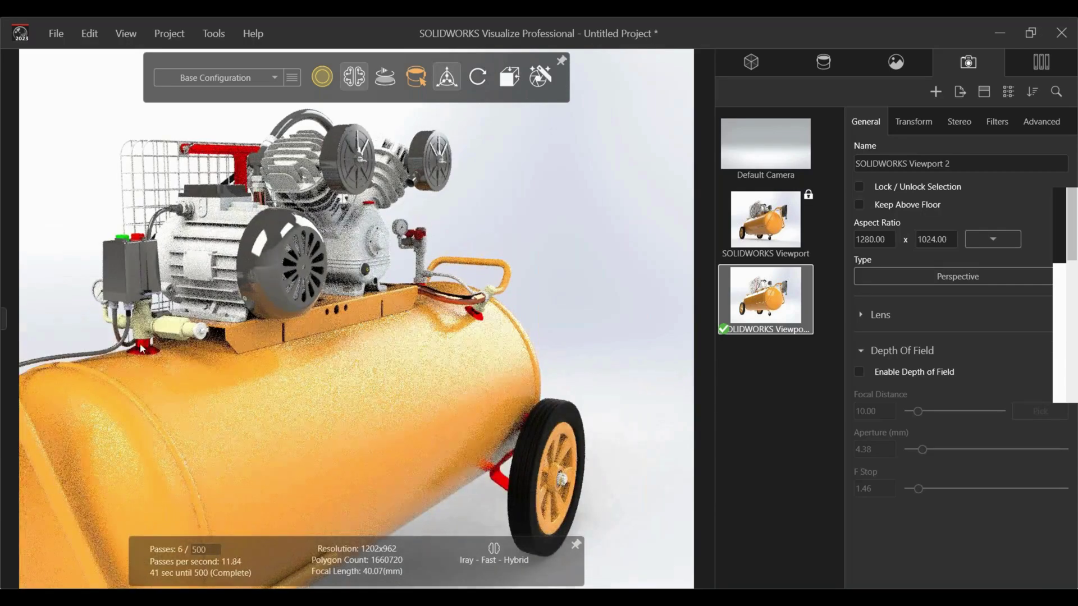
right_click(141, 348, "shift")
left_click(594, 310)
left_click(562, 458, "shift")
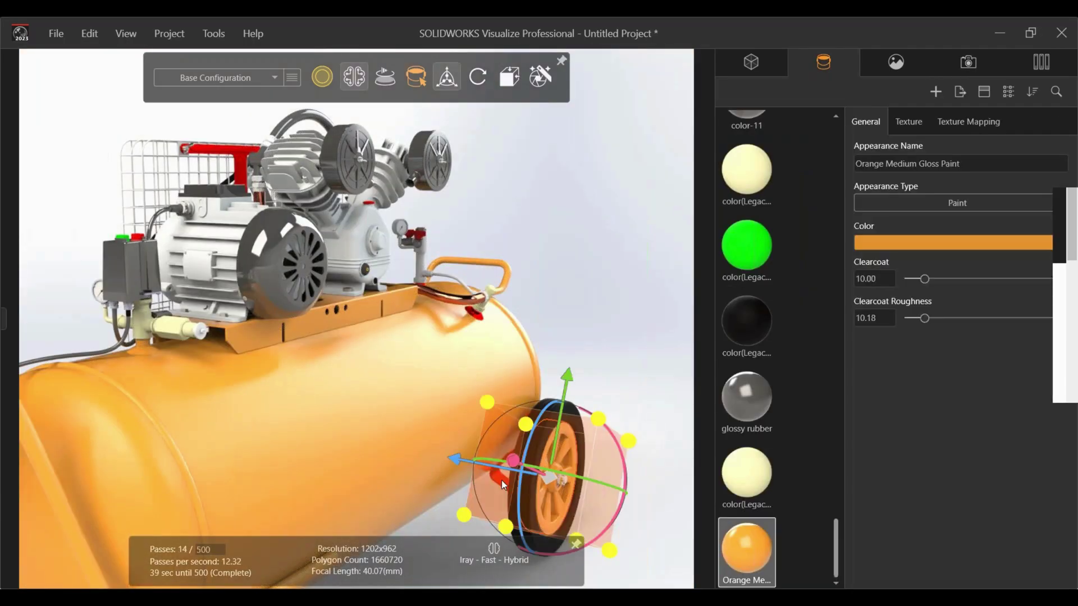
right_click(501, 480, "shift")
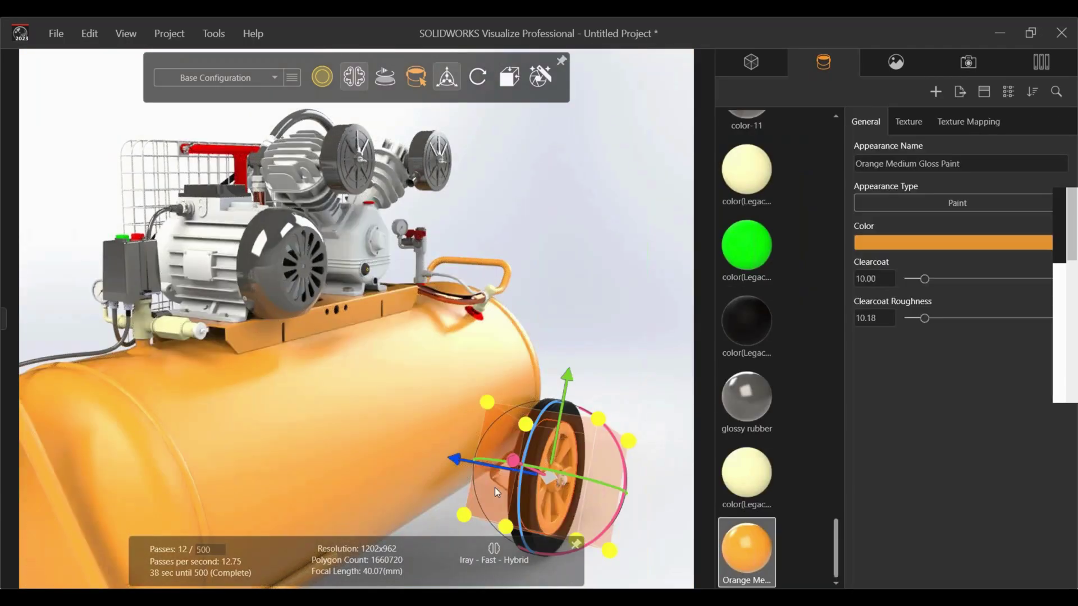
right_click(471, 310, "shift")
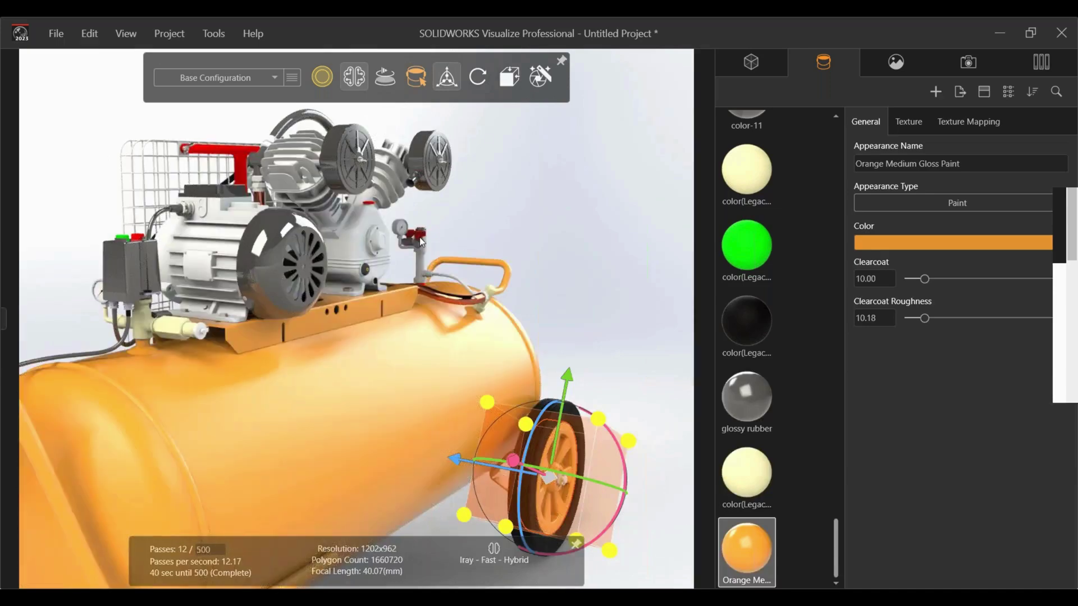
right_click(420, 236, "shift")
right_click(259, 161, "shift")
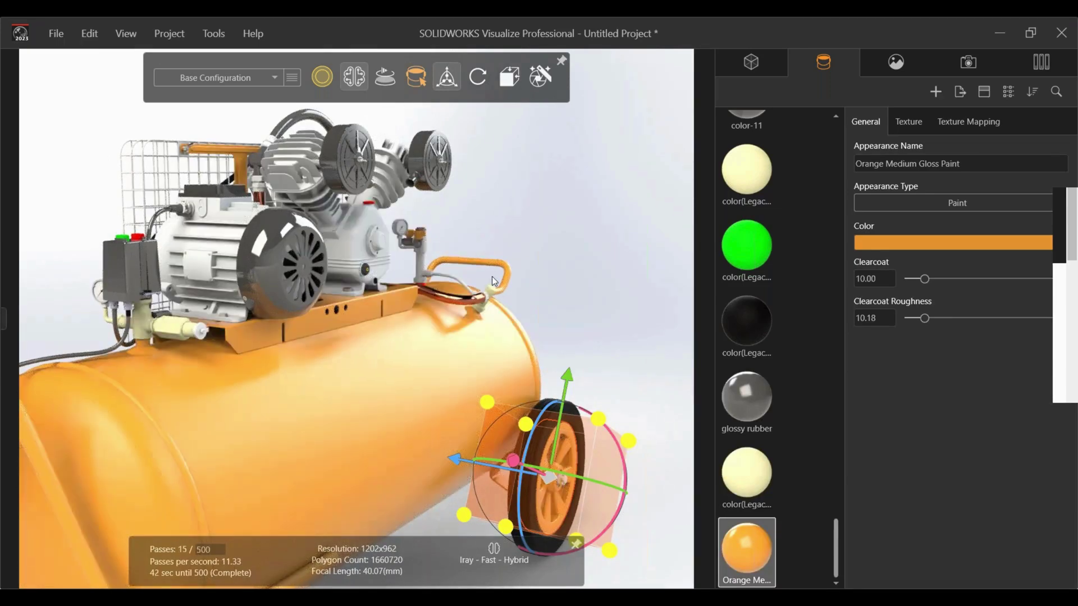
Copy the orange paint onto the red wheel bracket still left on the tank's underside
scroll(451, 303, "down", 2)
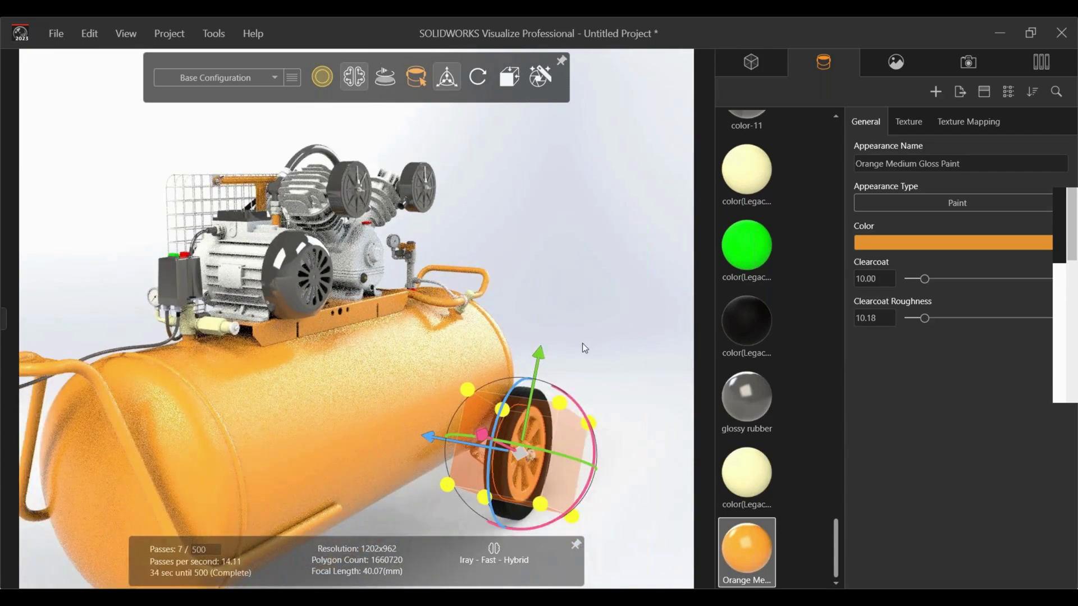
middle_click_drag(581, 342, 570, 255)
scroll(560, 365, "down", 3)
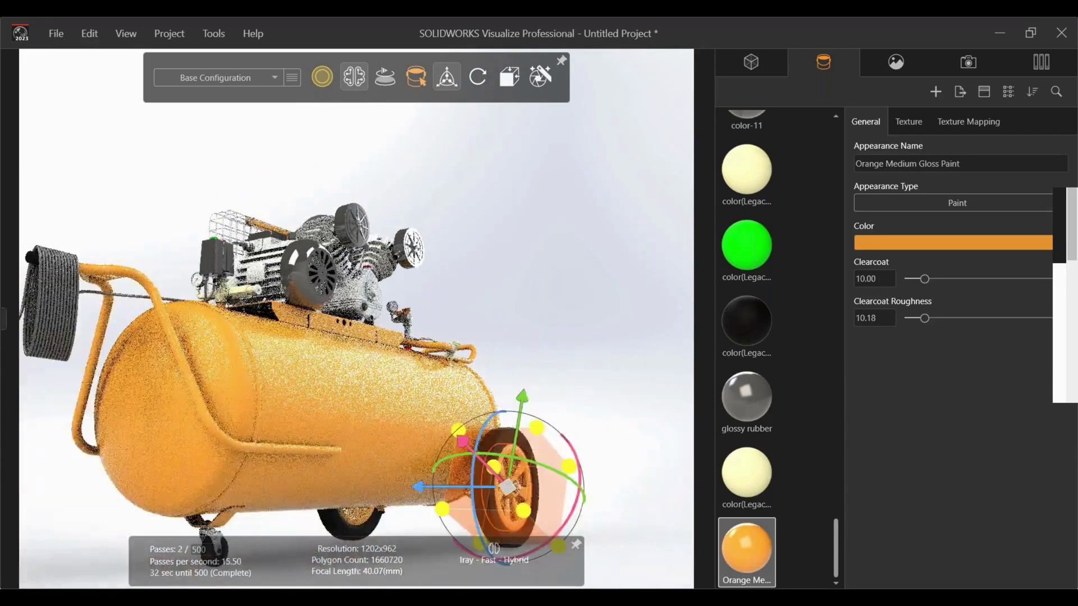
left_click_drag(559, 365, 435, 496)
scroll(435, 496, "up", 5)
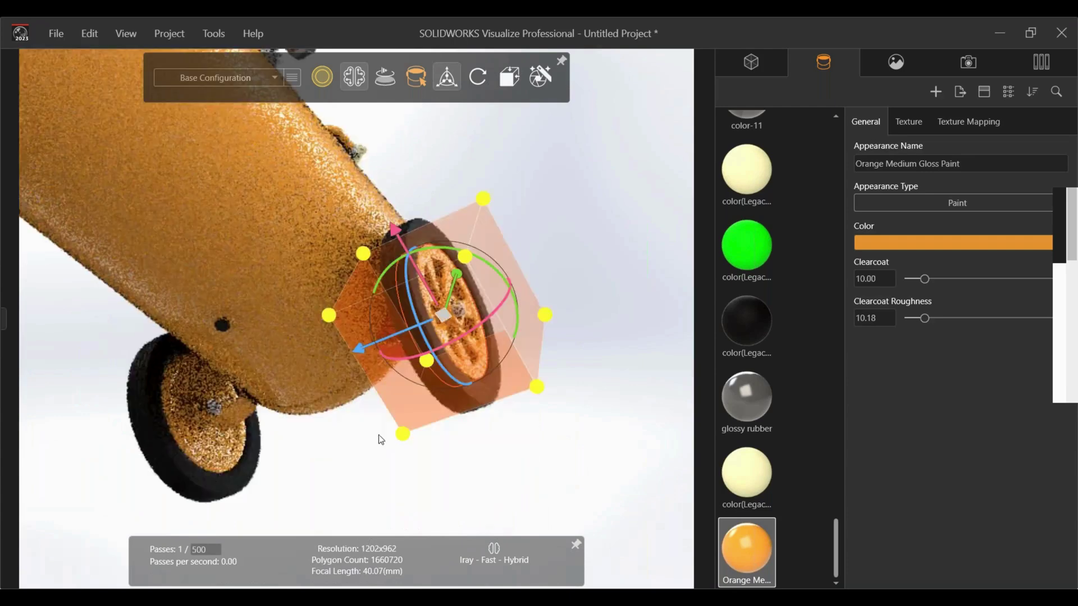
left_click(356, 424)
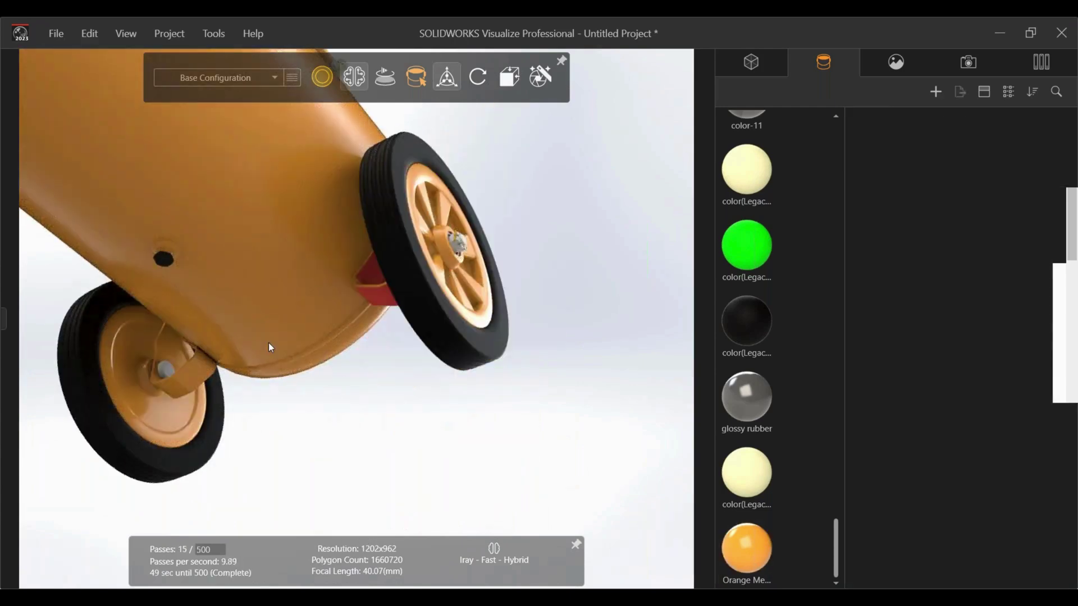
left_click(357, 301)
left_click_drag(400, 434, 433, 437)
Check the compressor from the belt guard side and look through the library's paint folders and textured rubber appearances
scroll(260, 229, "down", 5)
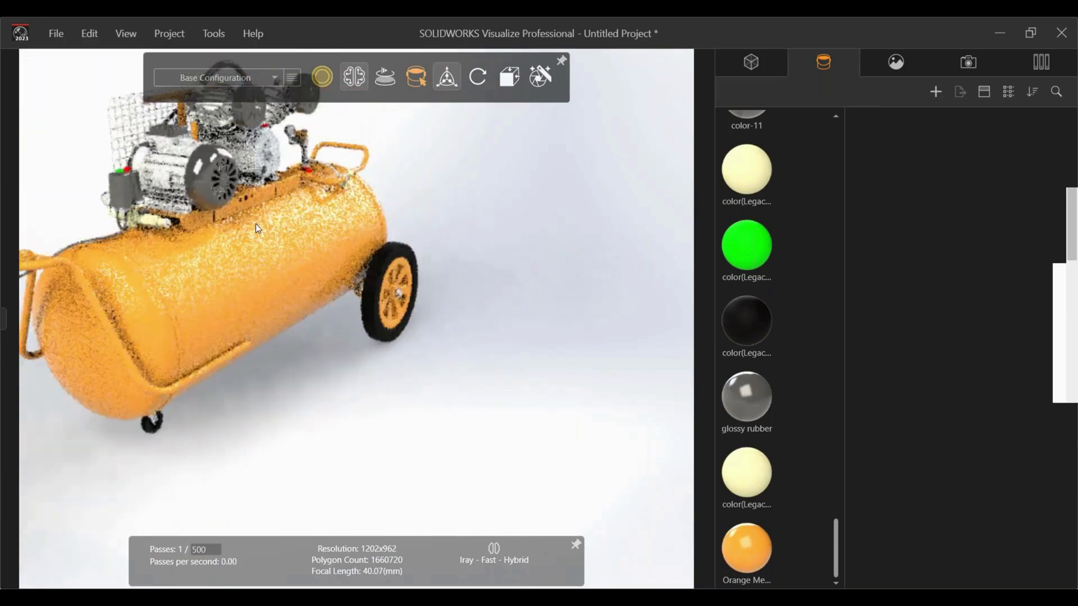
scroll(217, 306, "up", 6)
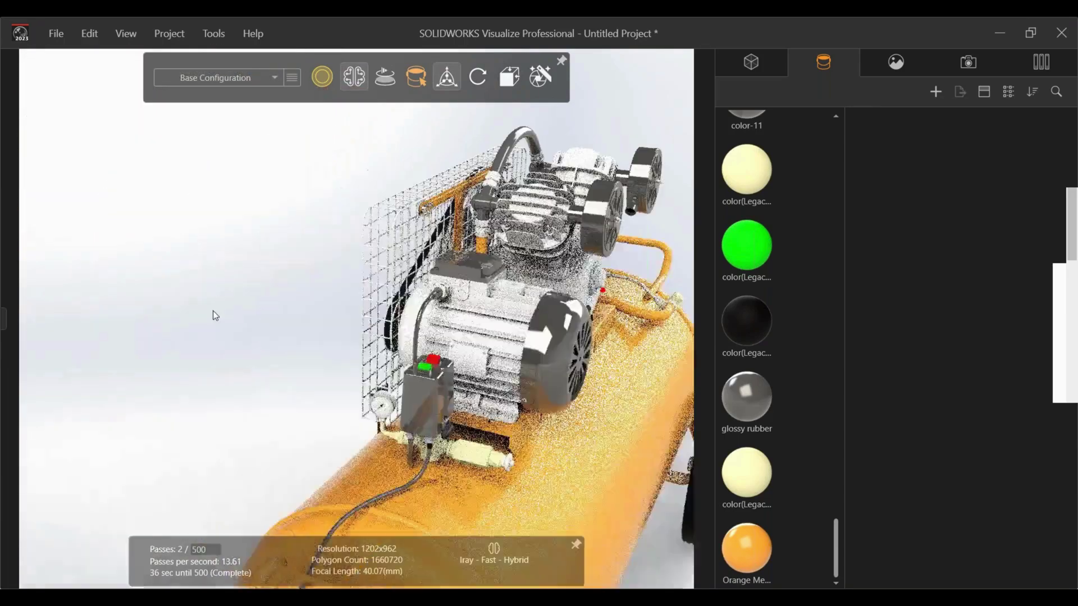
left_click_drag(215, 316, 625, 331)
scroll(624, 331, "up", 5)
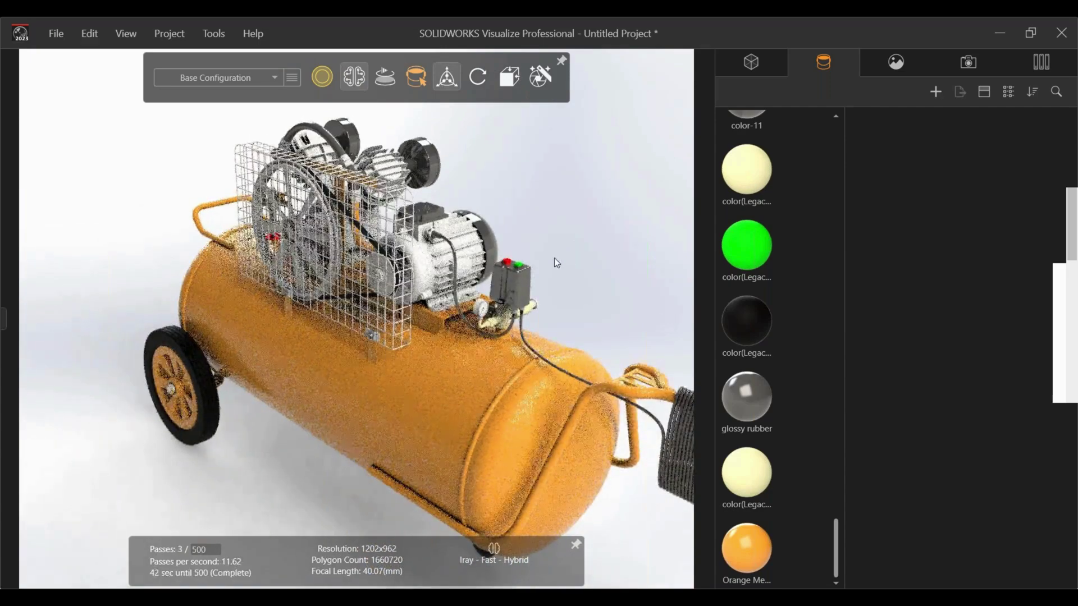
left_click_drag(554, 259, 562, 247)
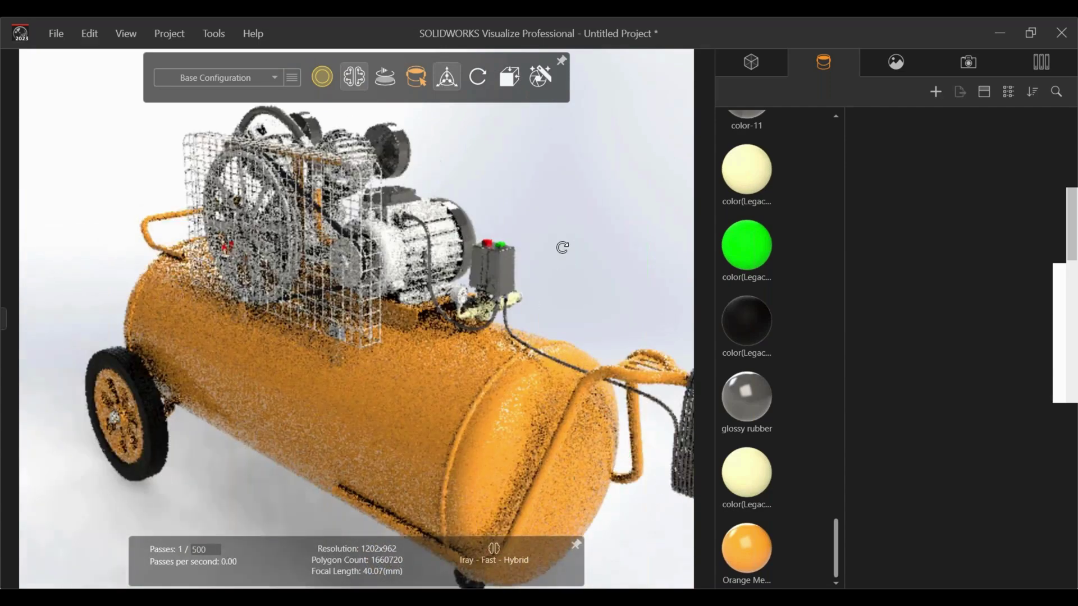
left_click(1033, 68)
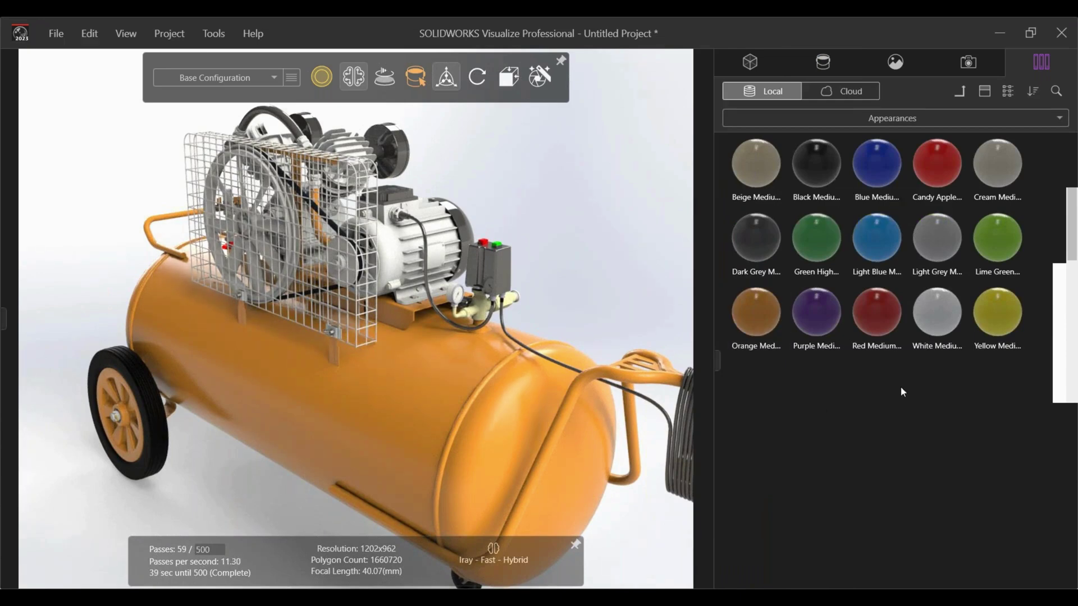
left_click(811, 157)
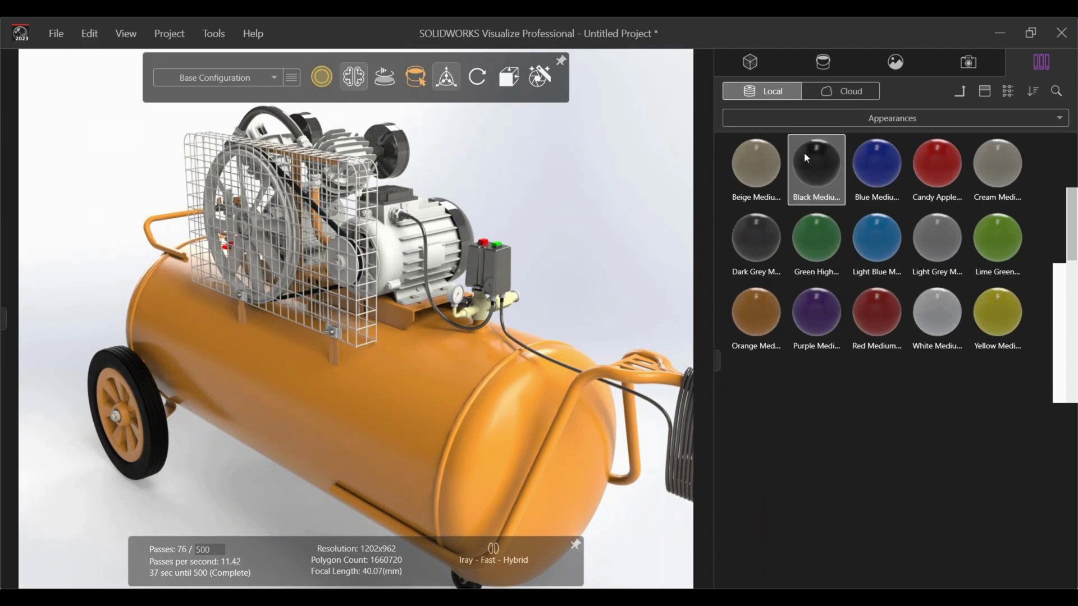
left_click(961, 92)
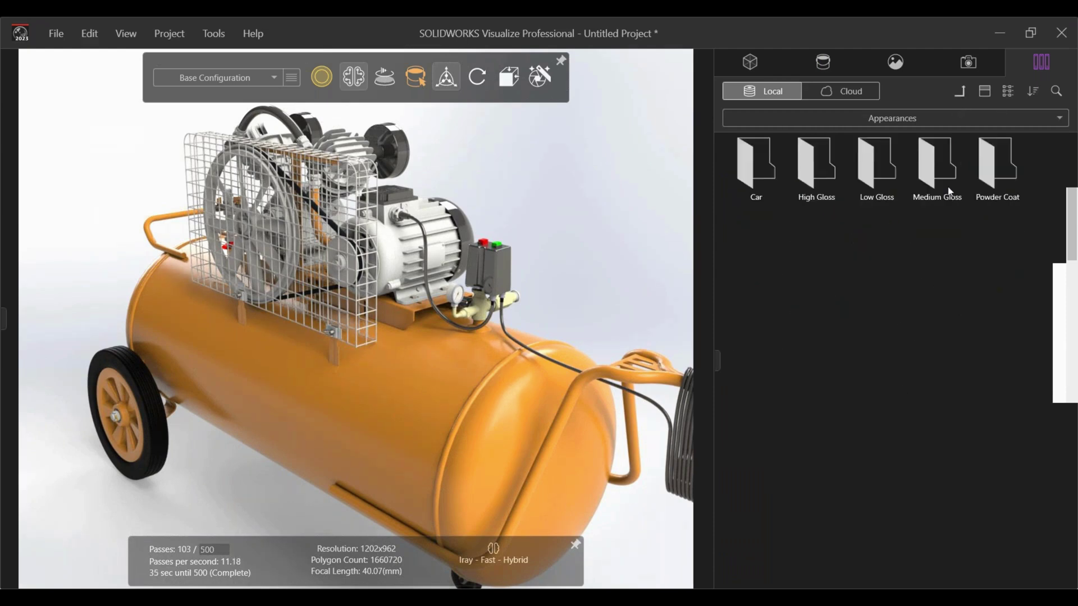
left_click(961, 92)
double_click(995, 180)
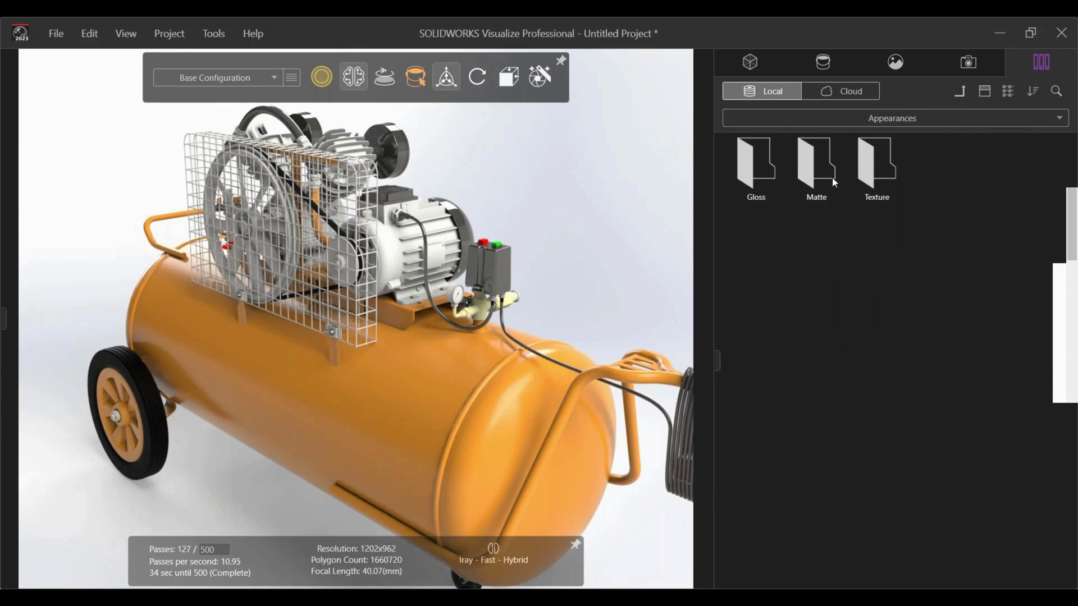
double_click(879, 174)
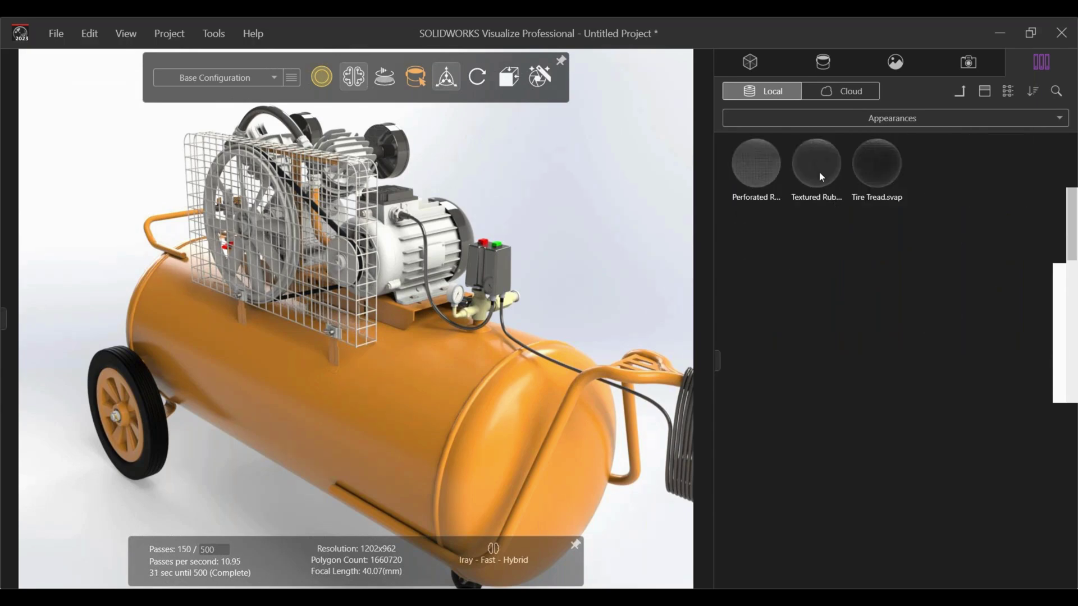
left_click(960, 92)
Apply the Glossy Rubber appearance from the library's Gloss folder to the wheel's tire
double_click(756, 176)
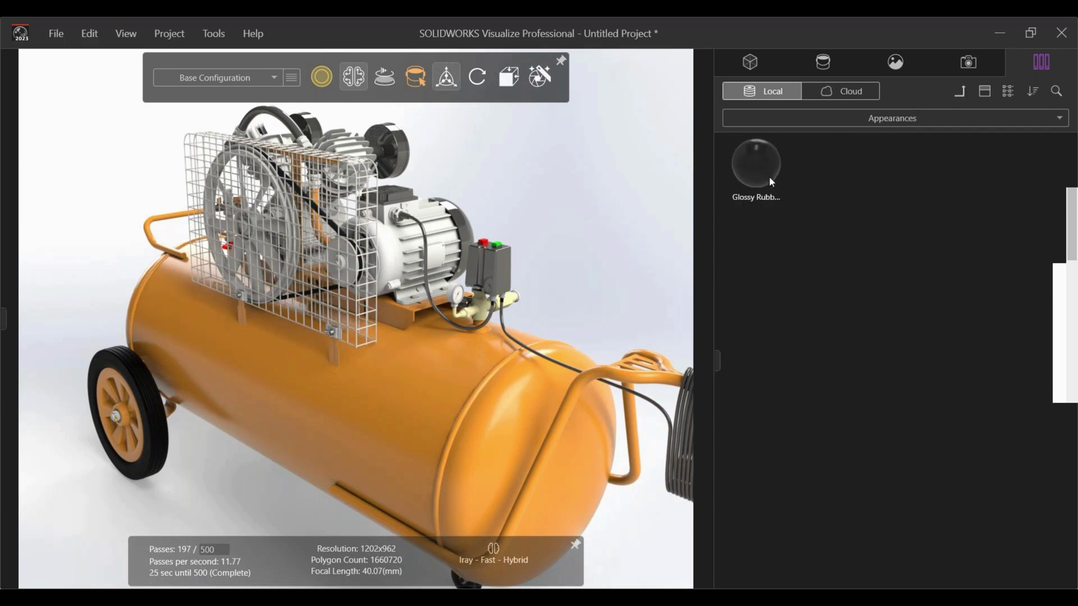
left_click_drag(769, 177, 159, 447)
scroll(230, 472, "down", 3)
left_click_drag(230, 473, 334, 464)
double_click(334, 463)
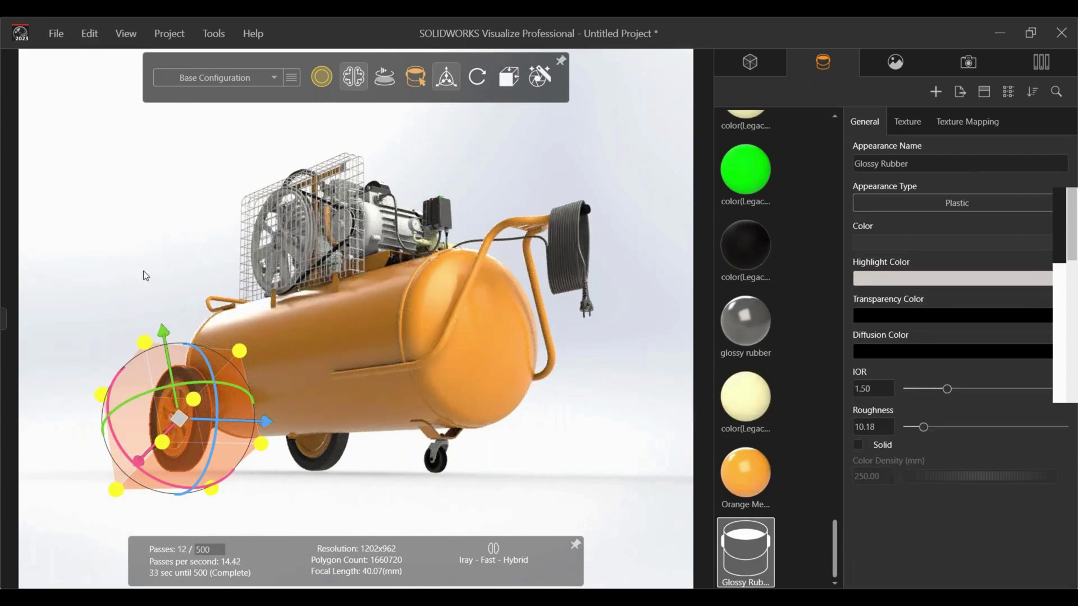
key("Escape")
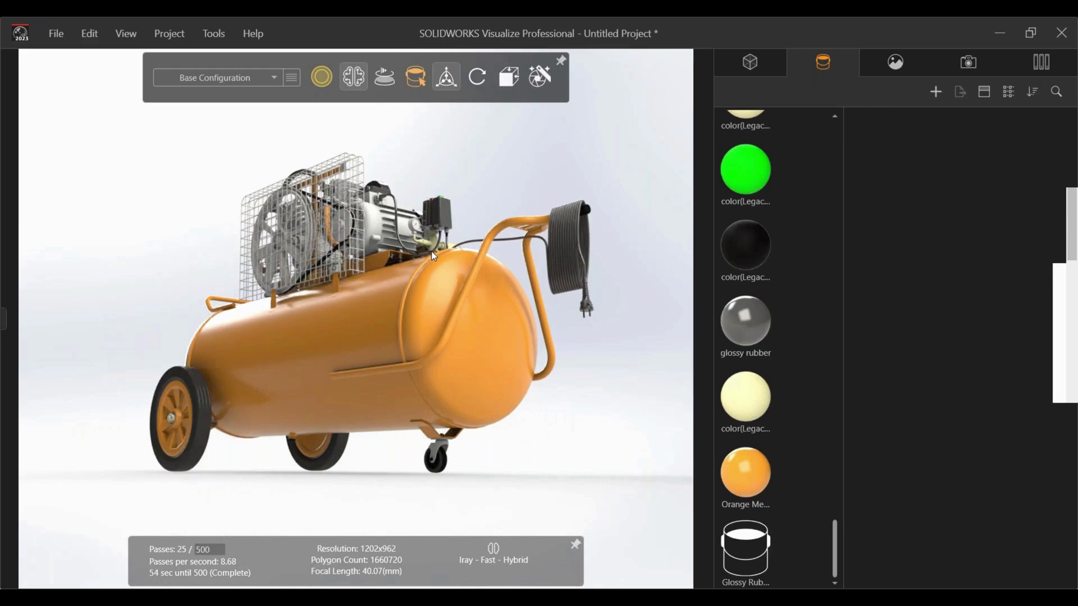
scroll(431, 251, "up", 1)
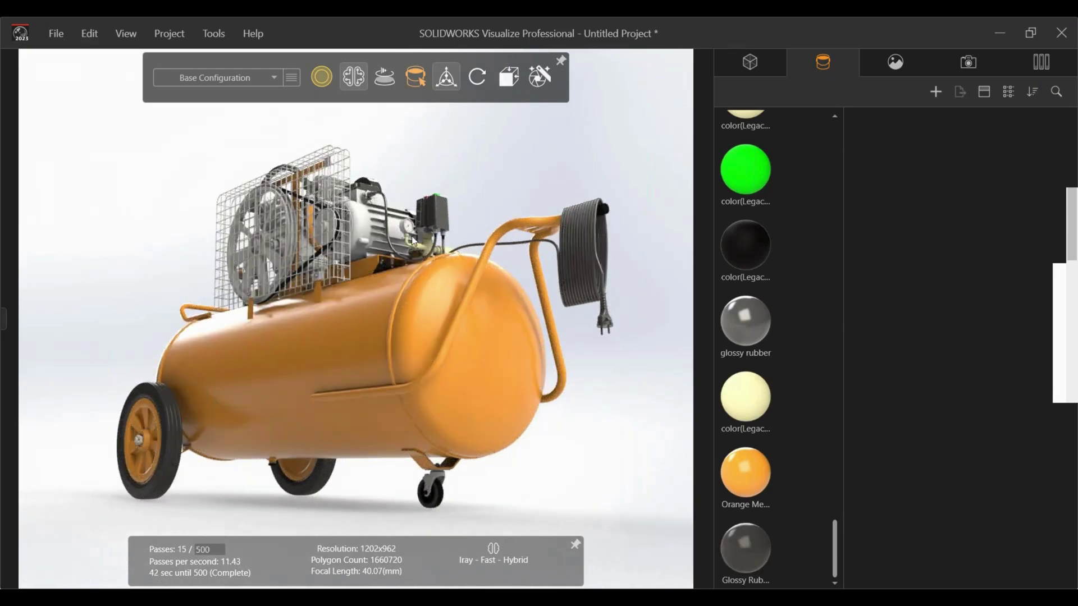
Apply Black High Gloss Plastic from the library's High Gloss plastics to the coiled power cable on the handle
left_click(1042, 63)
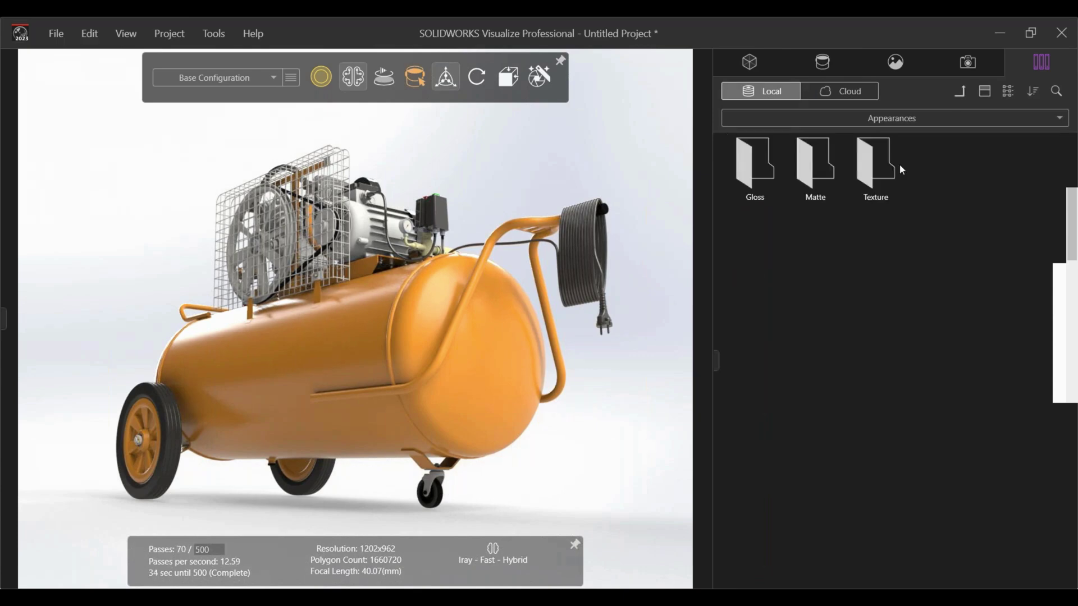
left_click(961, 92)
double_click(871, 185)
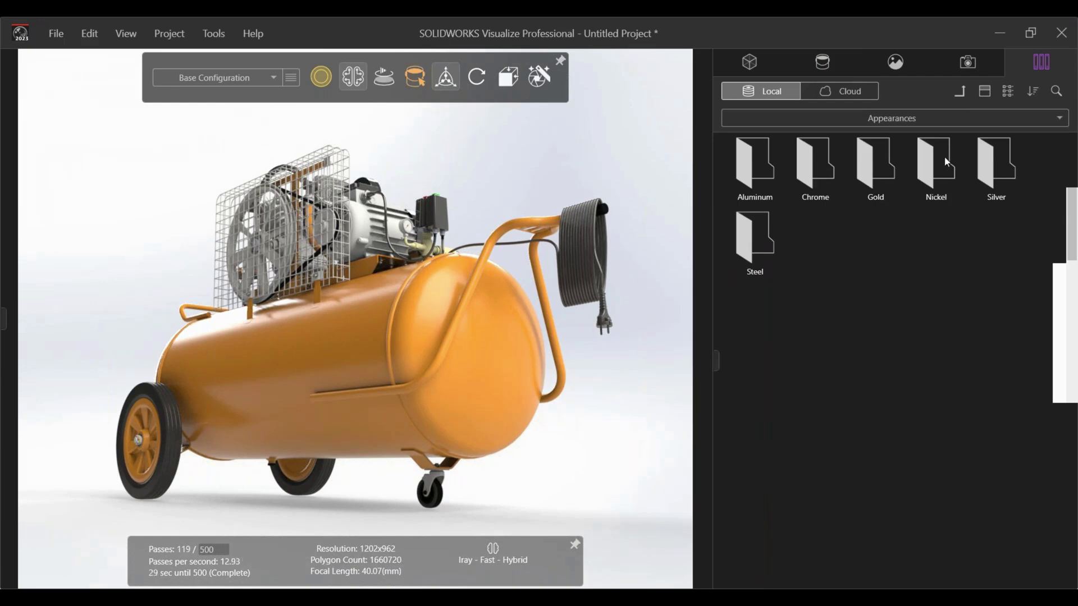
left_click(960, 92)
double_click(925, 163)
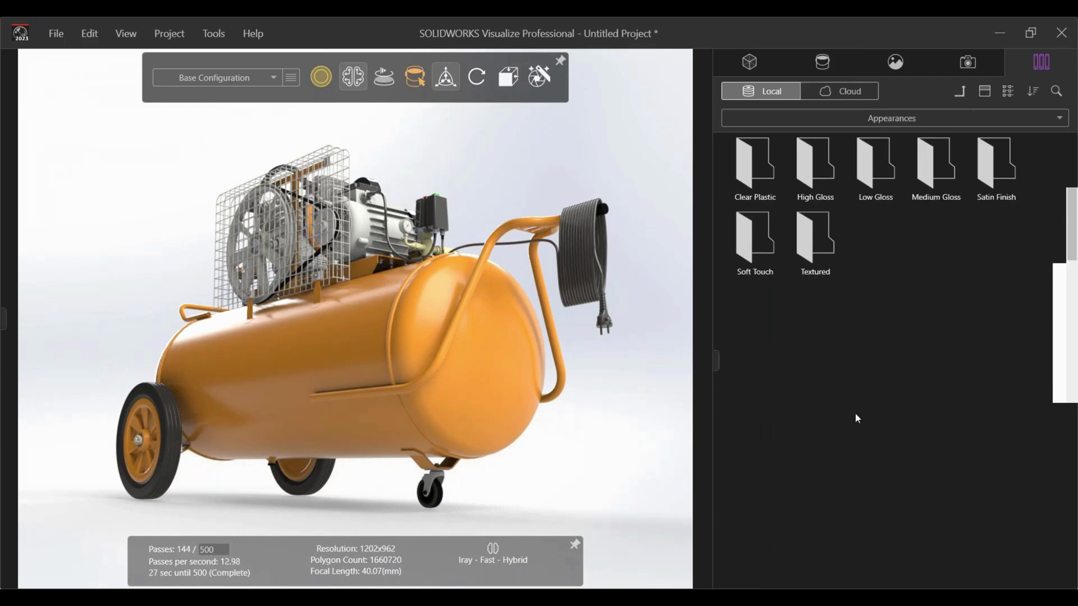
left_click(940, 180)
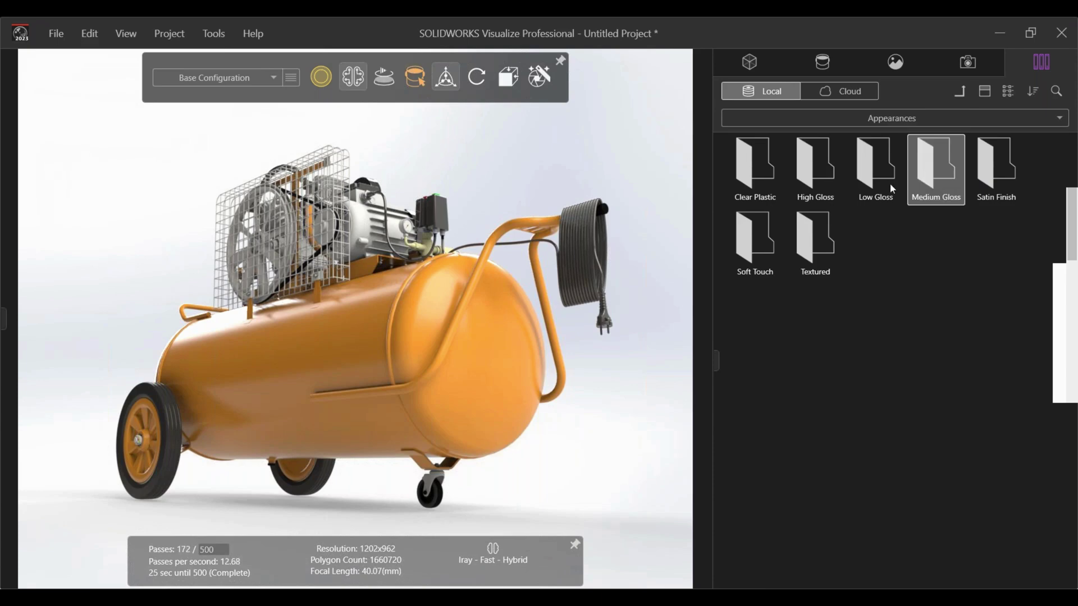
double_click(810, 174)
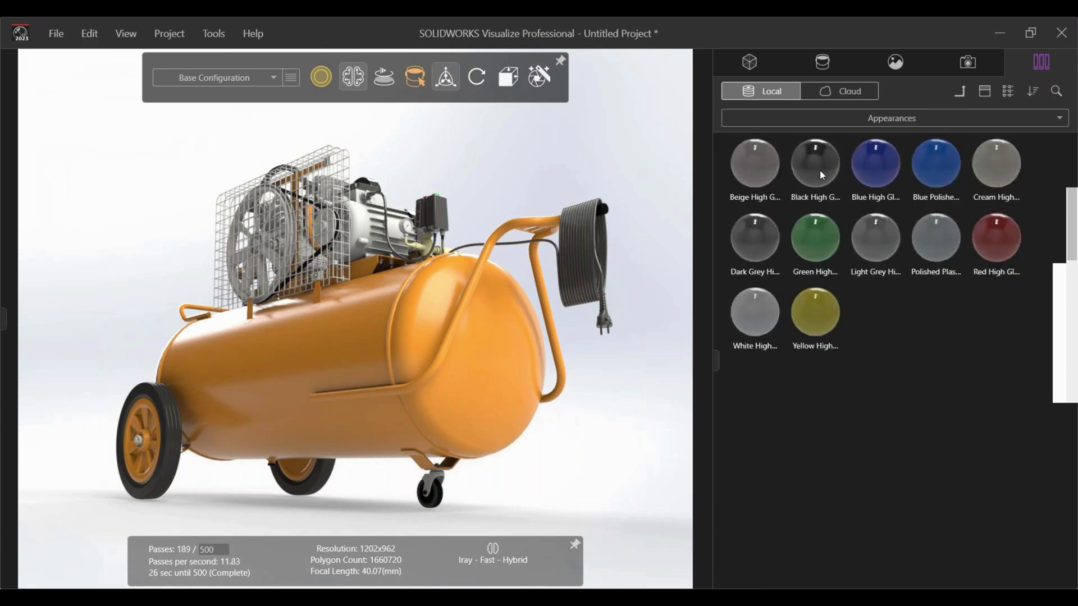
left_click_drag(821, 175, 588, 254)
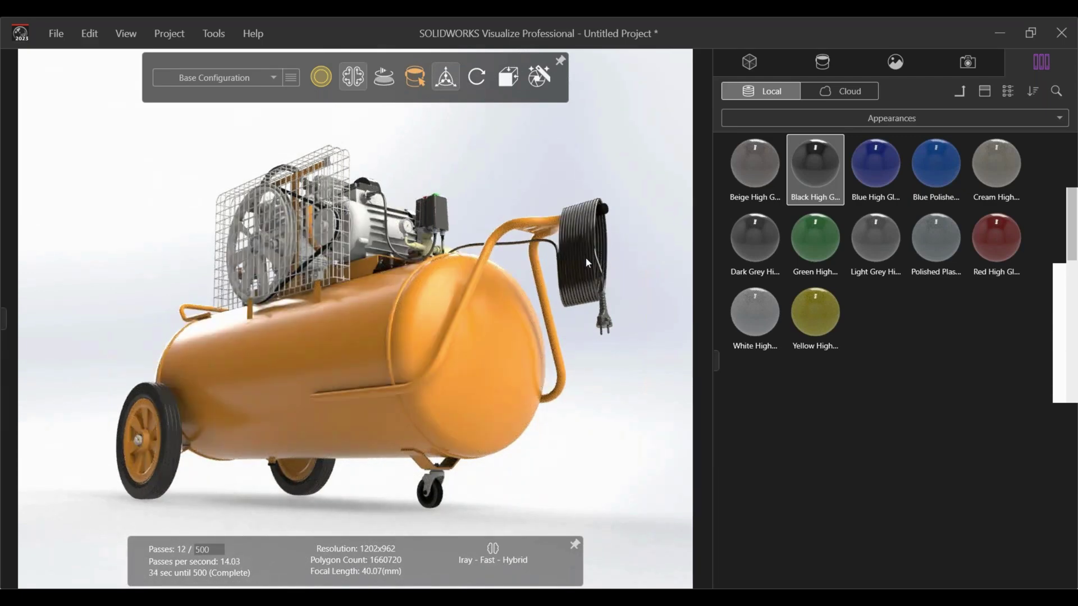
left_click(587, 260)
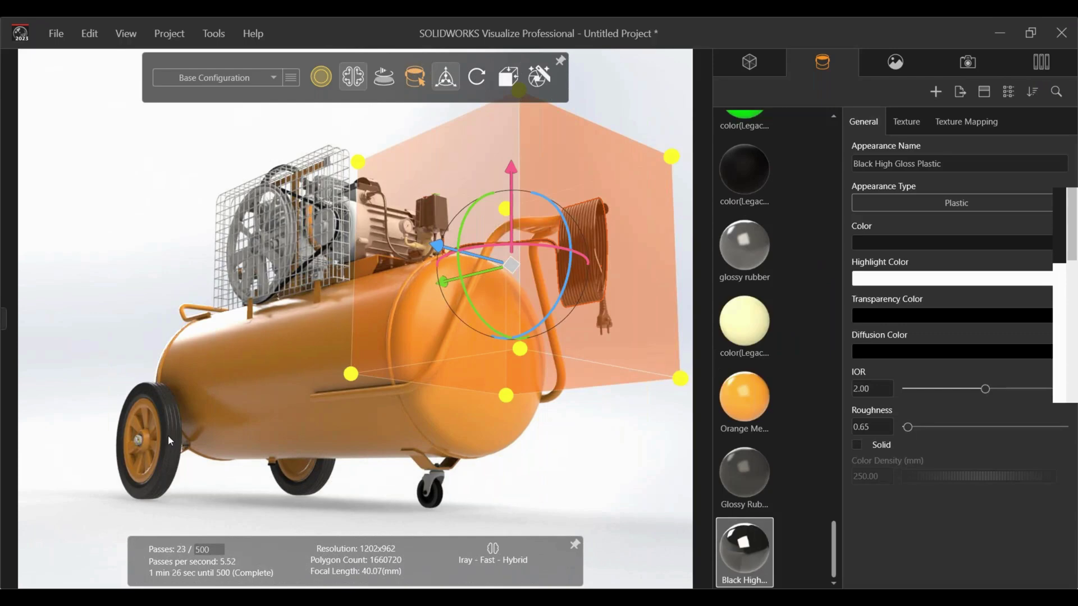
Apply Matte Steel from the library's Steel metals to the large flywheel behind the belt guard and copy it onto the smaller pulley
scroll(341, 231, "up", 2)
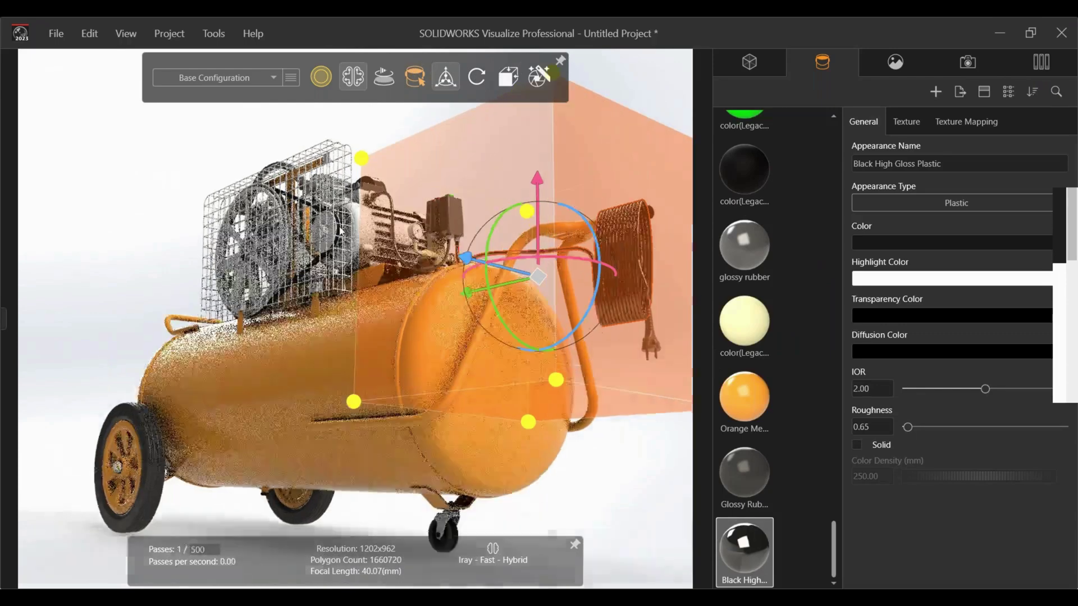
scroll(341, 231, "up", 2)
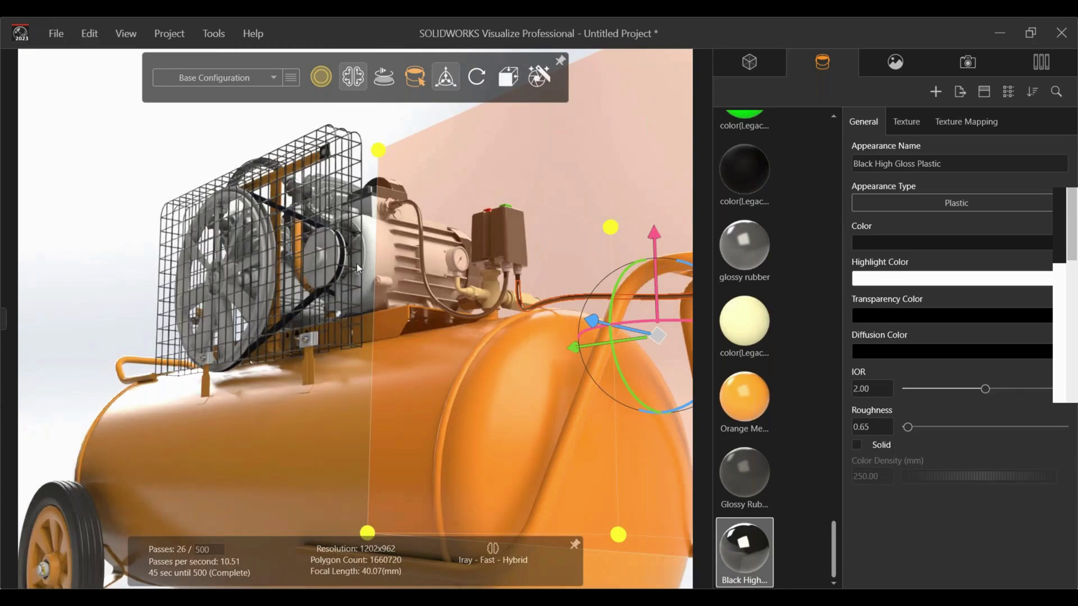
left_click(1050, 65)
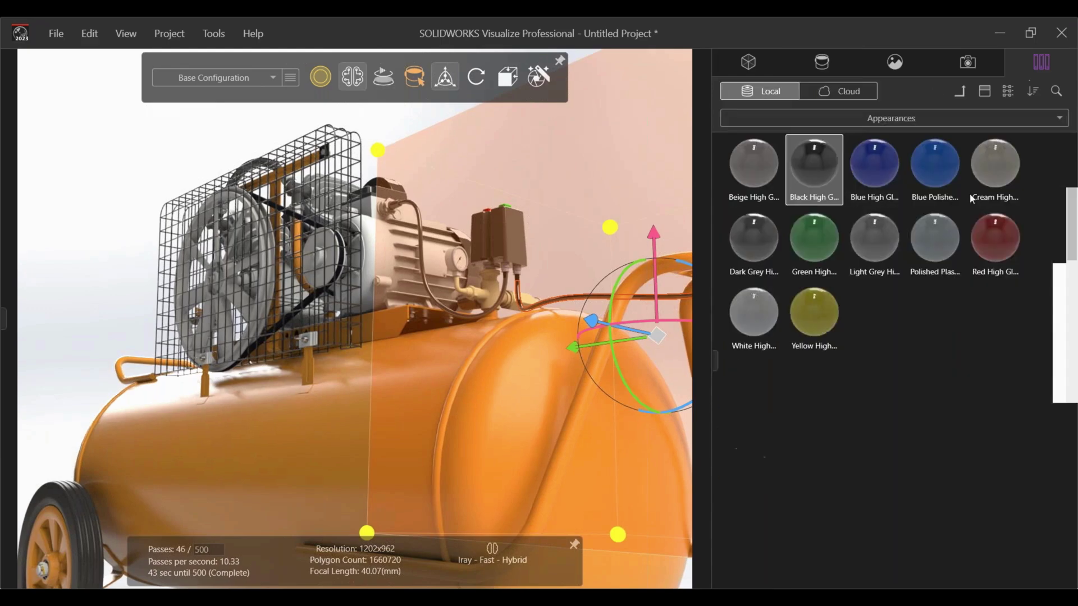
left_click(960, 96)
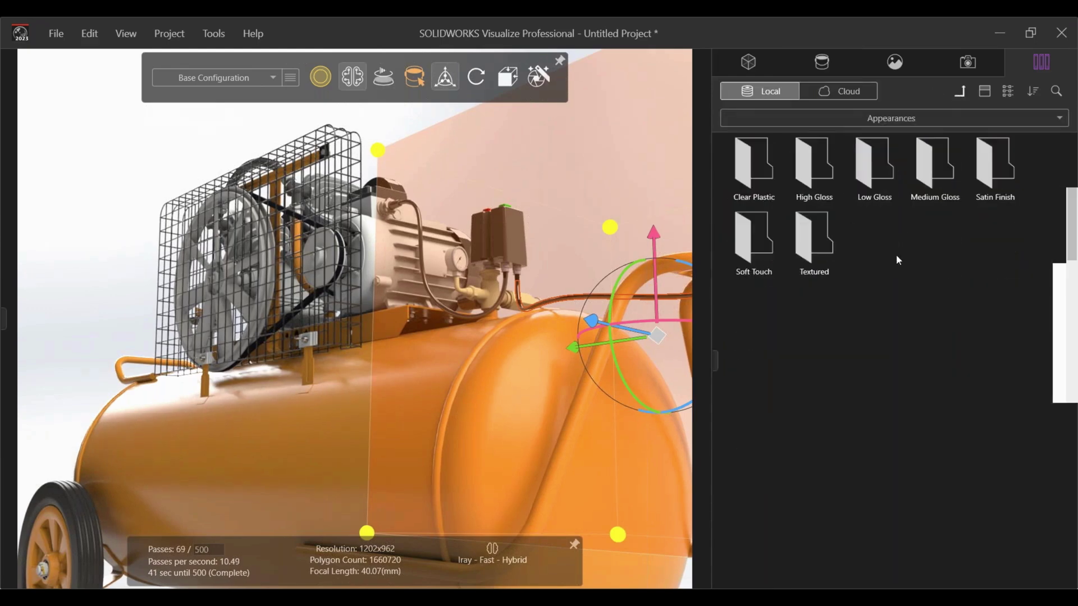
left_click(960, 93)
double_click(814, 168)
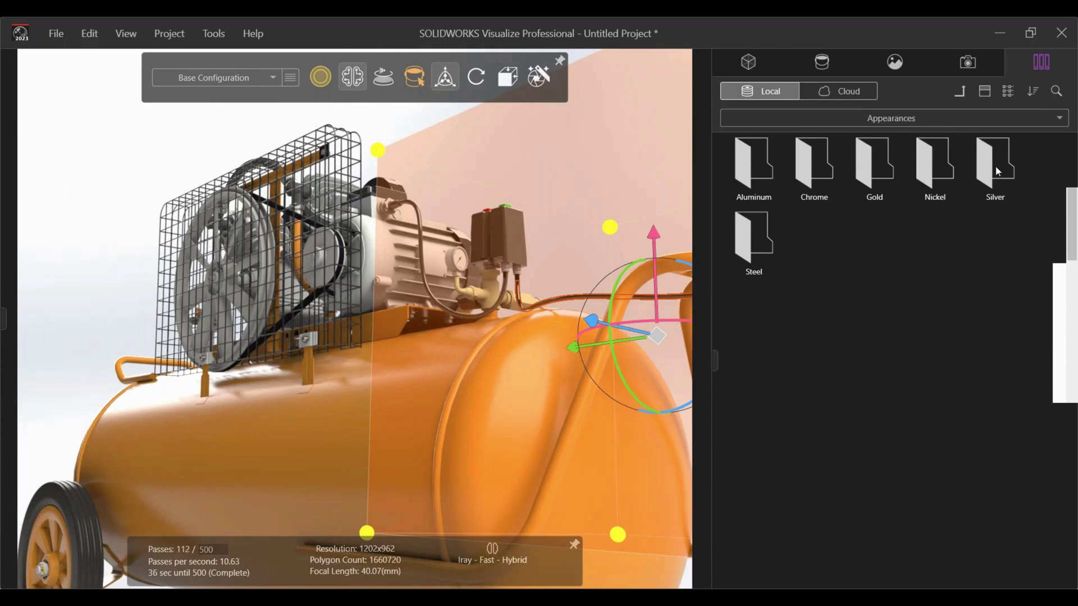
left_click(763, 171)
double_click(763, 171)
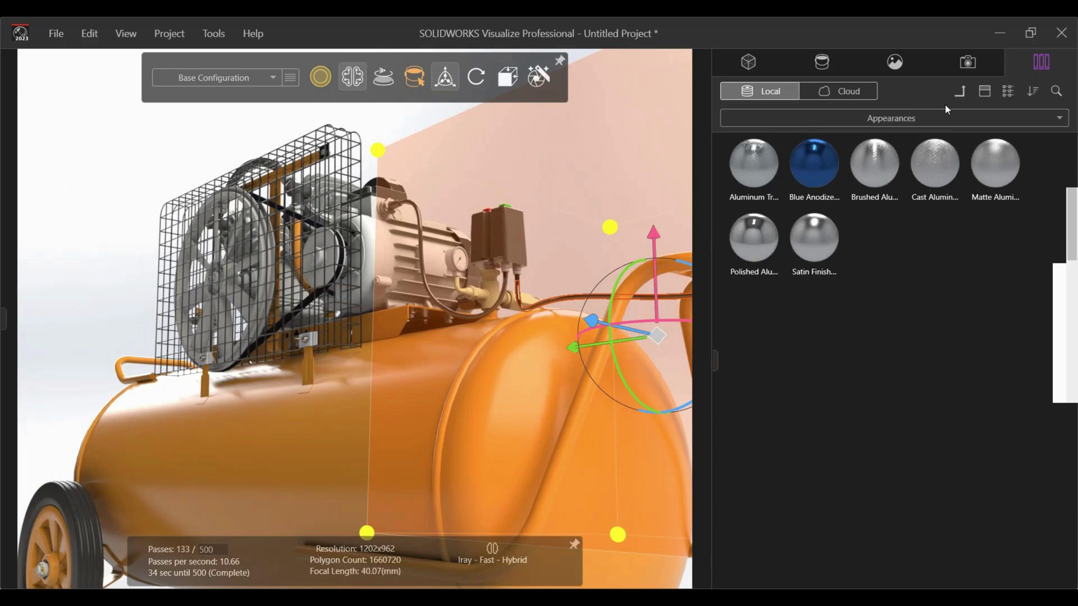
key("BackSpace")
double_click(755, 239)
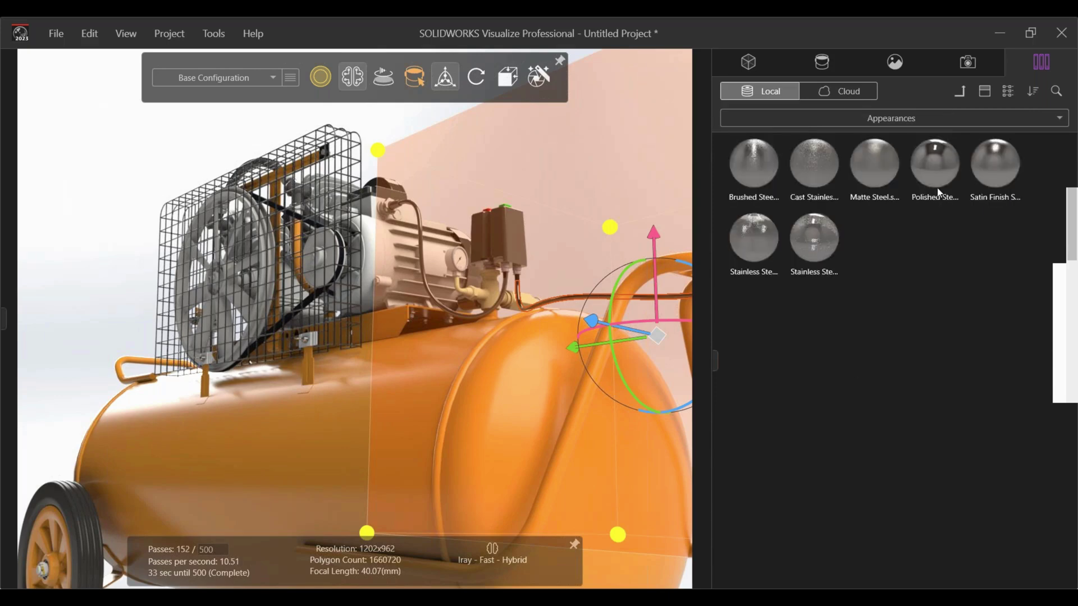
left_click(929, 174)
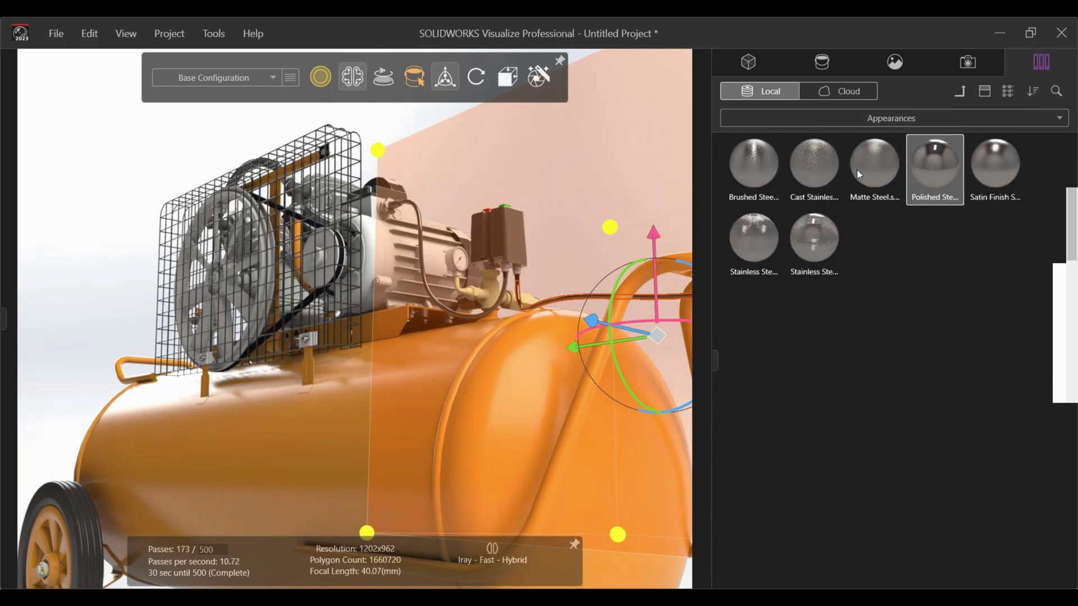
left_click_drag(877, 168, 238, 302)
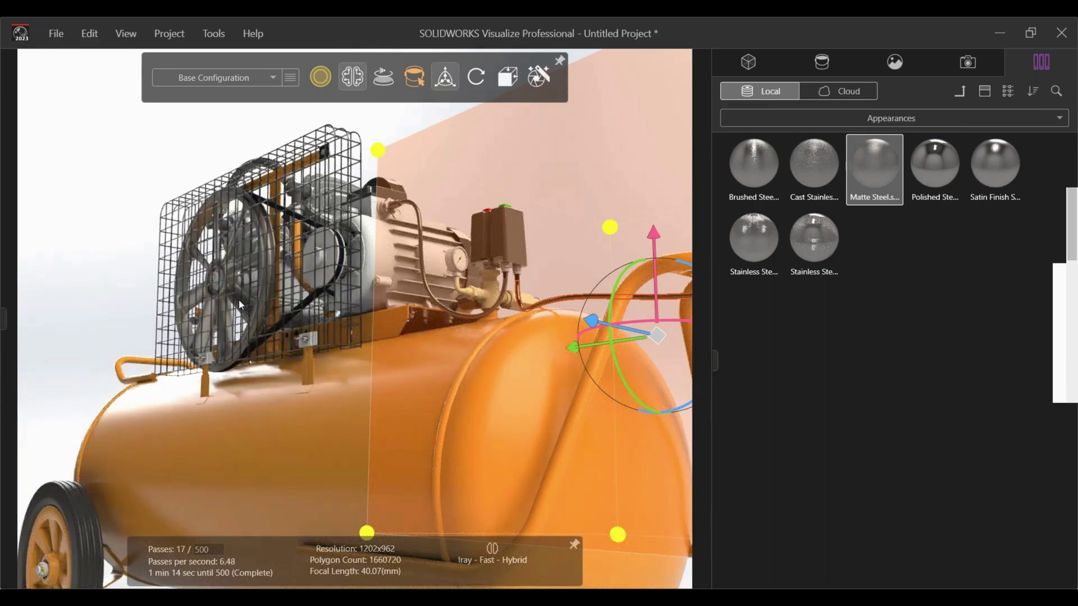
double_click(243, 298)
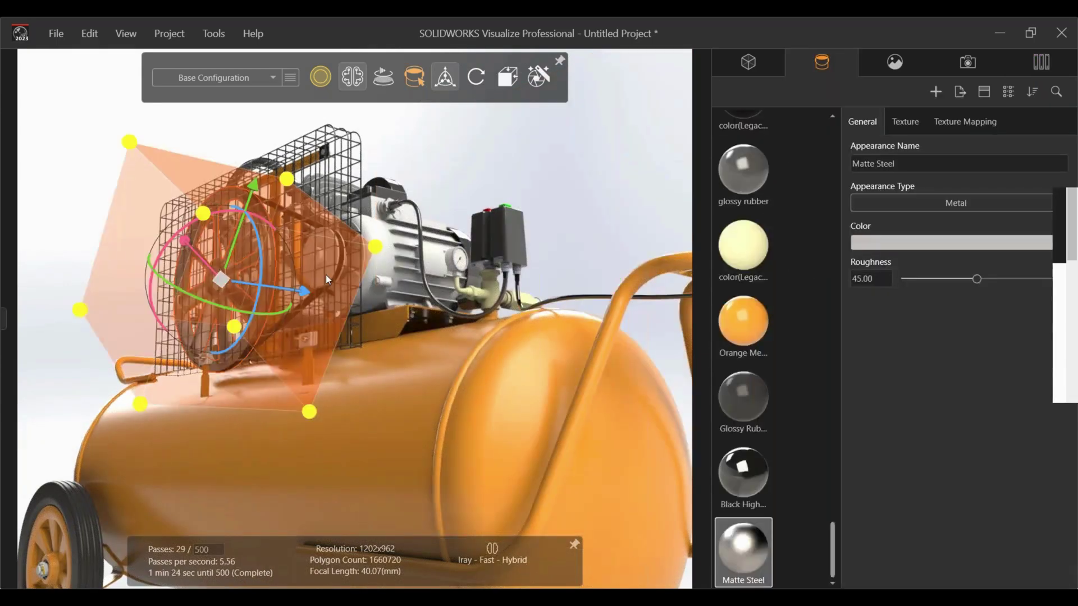
right_click(329, 275, "shift")
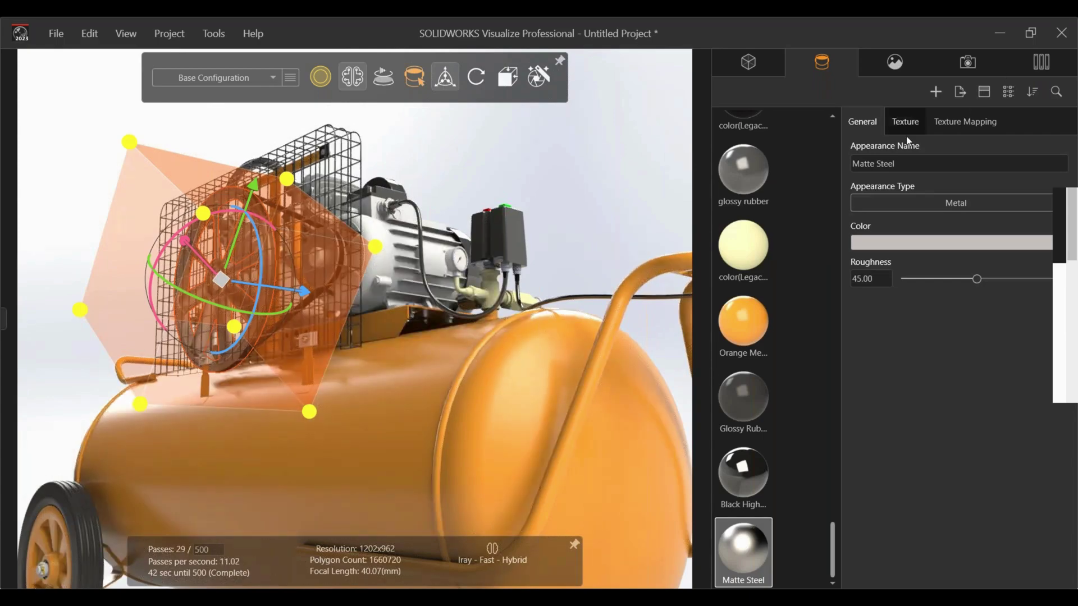
Apply the black paint from the library's Medium Gloss paint folder to the pressure switch box beside the motor
left_click(1040, 66)
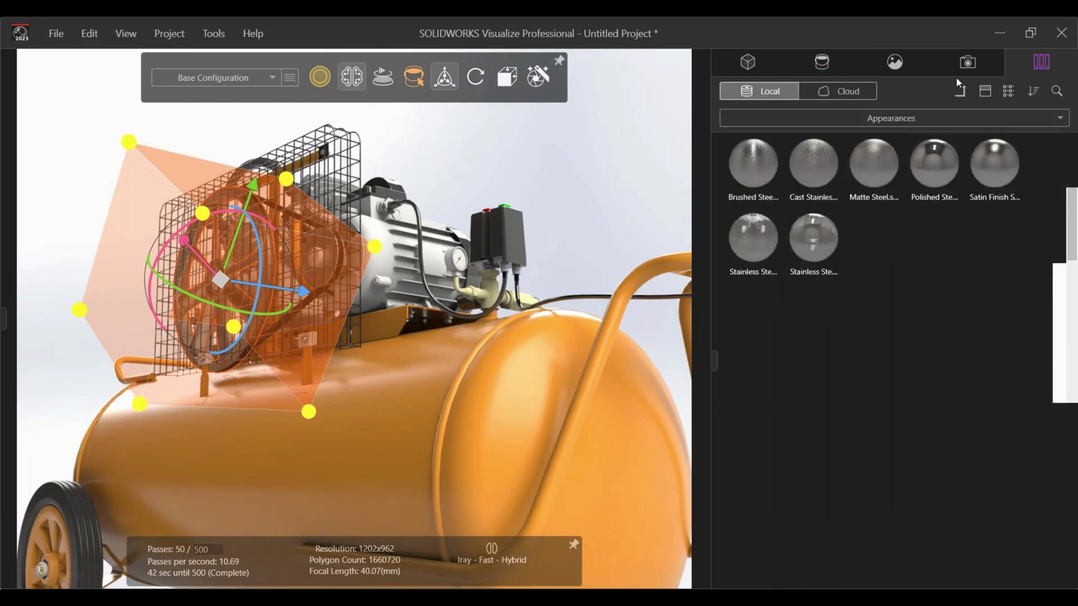
left_click(960, 91)
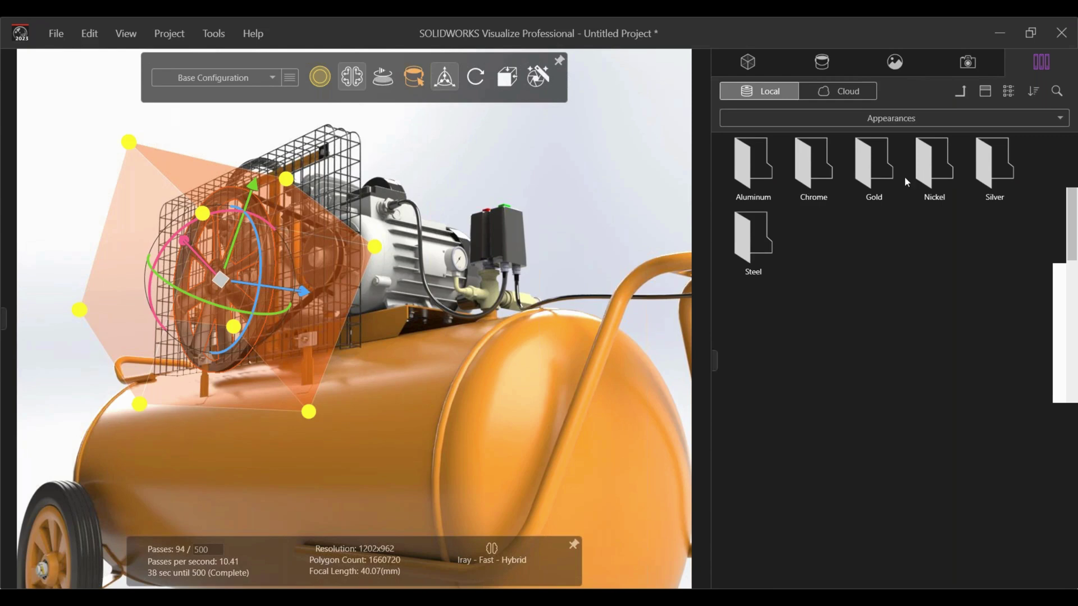
left_click(814, 168)
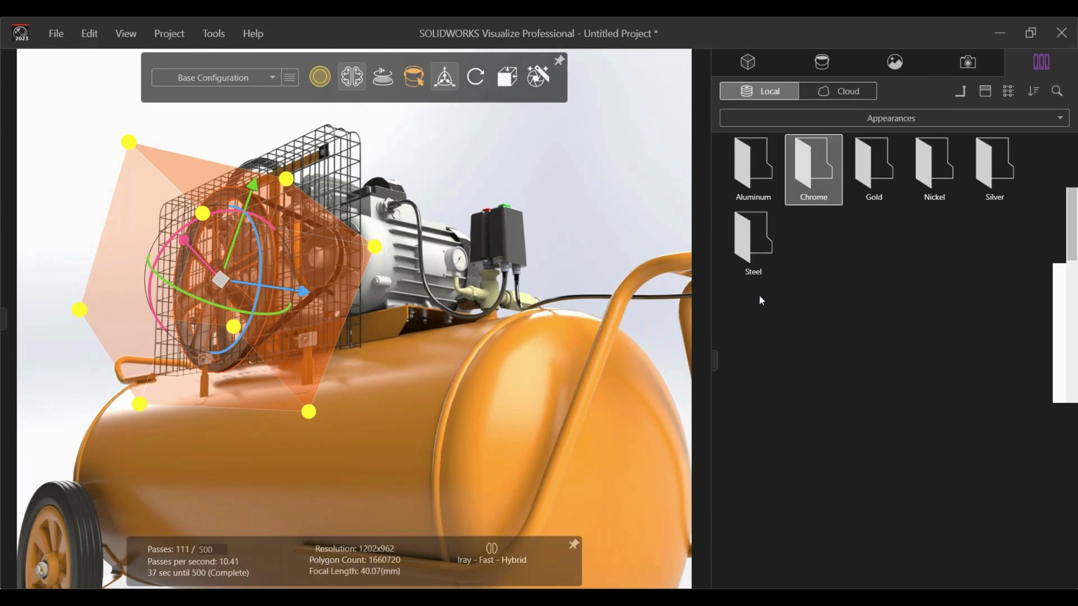
left_click(957, 96)
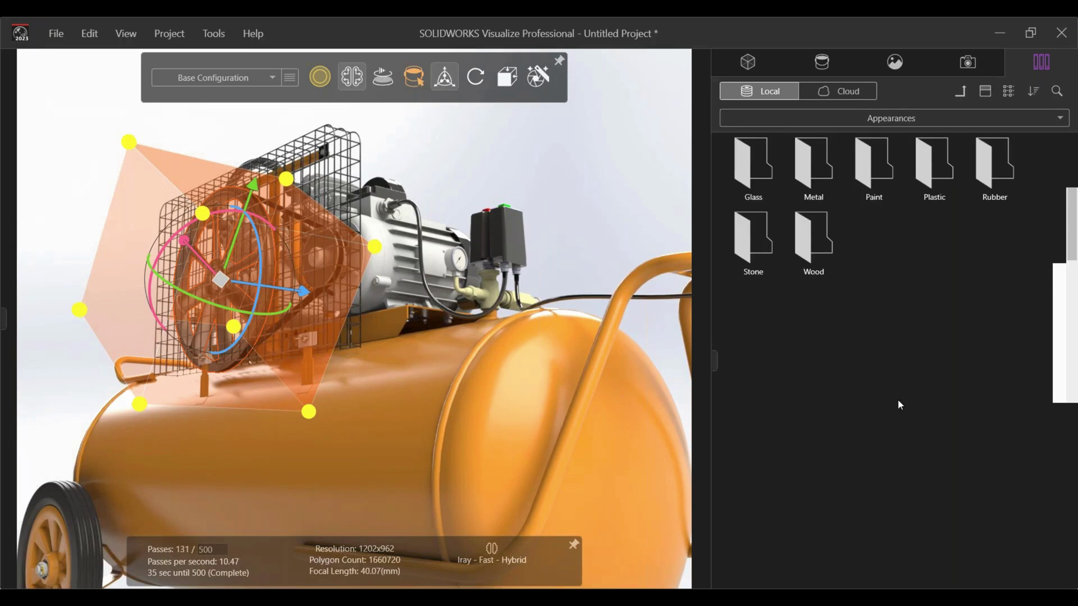
double_click(871, 166)
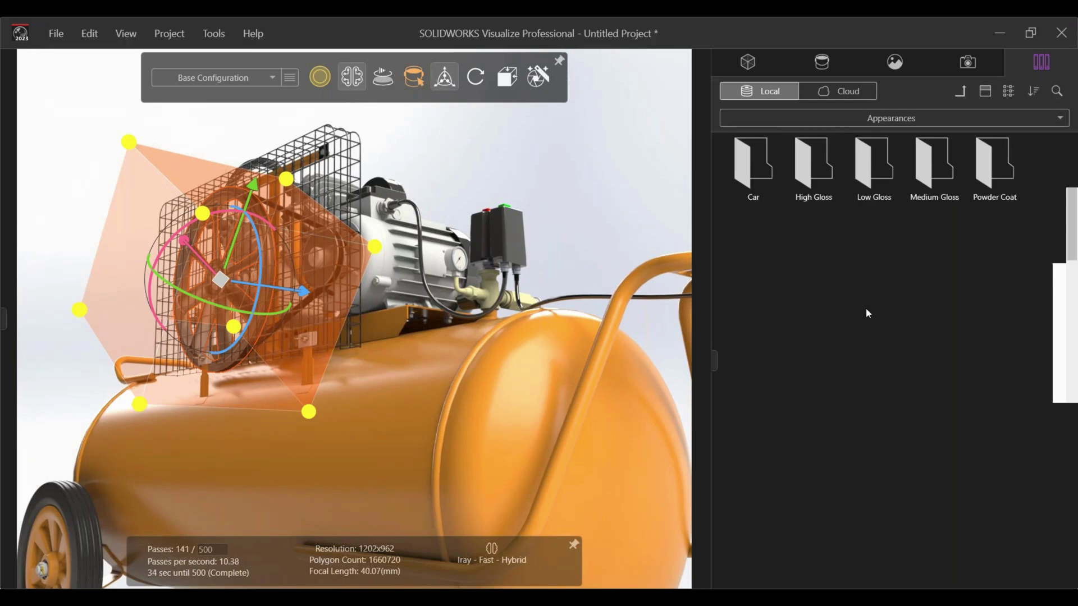
double_click(921, 165)
left_click_drag(816, 170, 511, 240)
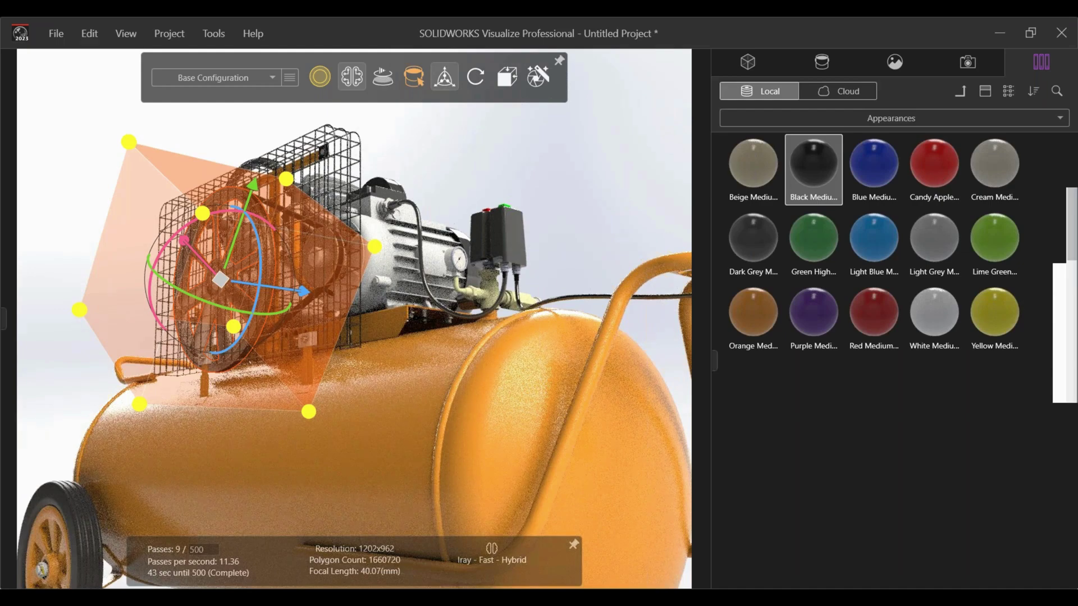
Apply the red Medium Gloss paint to the motor's finned body and front housing, leaving no part selected
left_click_drag(874, 313, 398, 273)
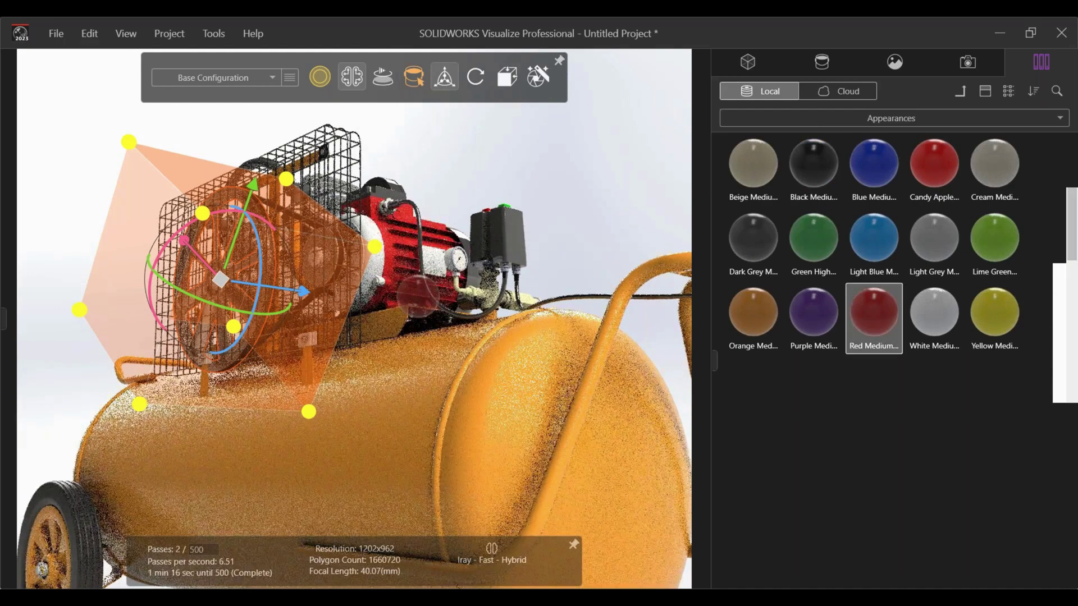
left_click(386, 265)
left_click(523, 166)
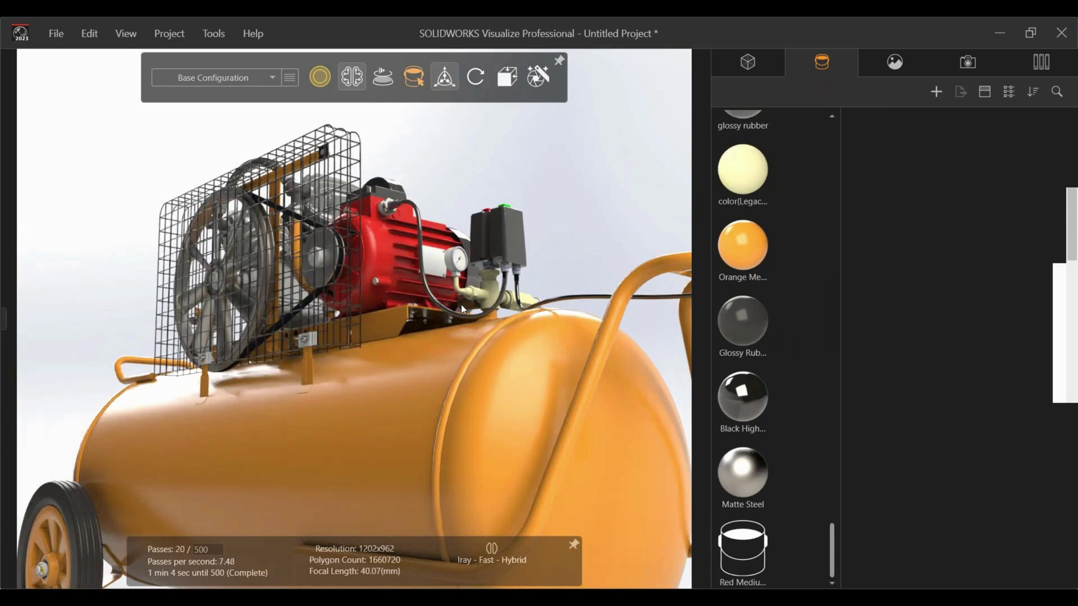
left_click(456, 271)
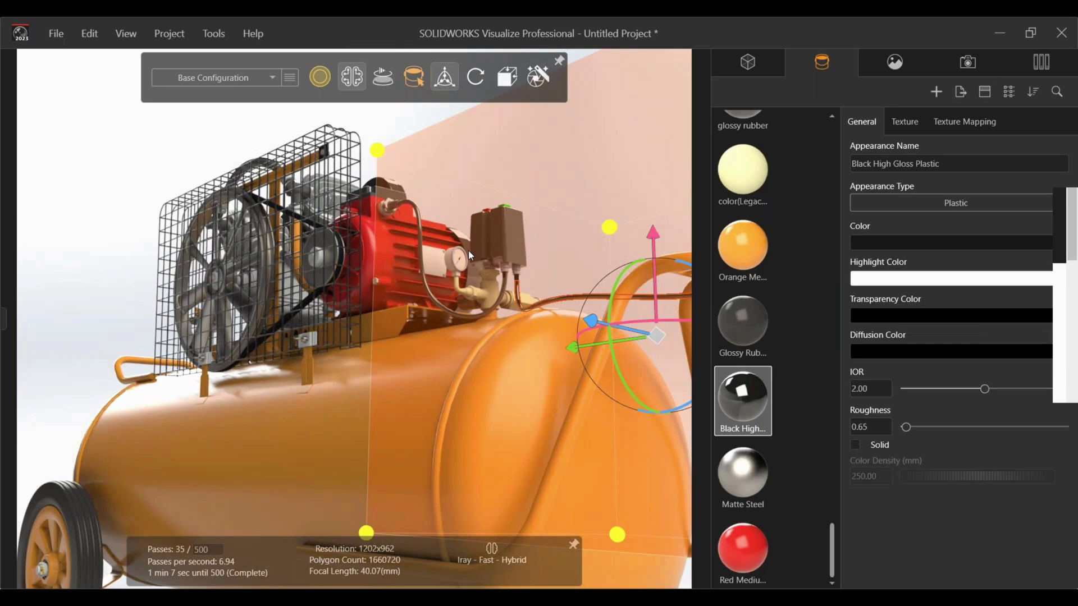
left_click(389, 138)
Zoom out to check the whole compressor and restore the locked SOLIDWORKS Viewport camera view
scroll(432, 318, "down", 4)
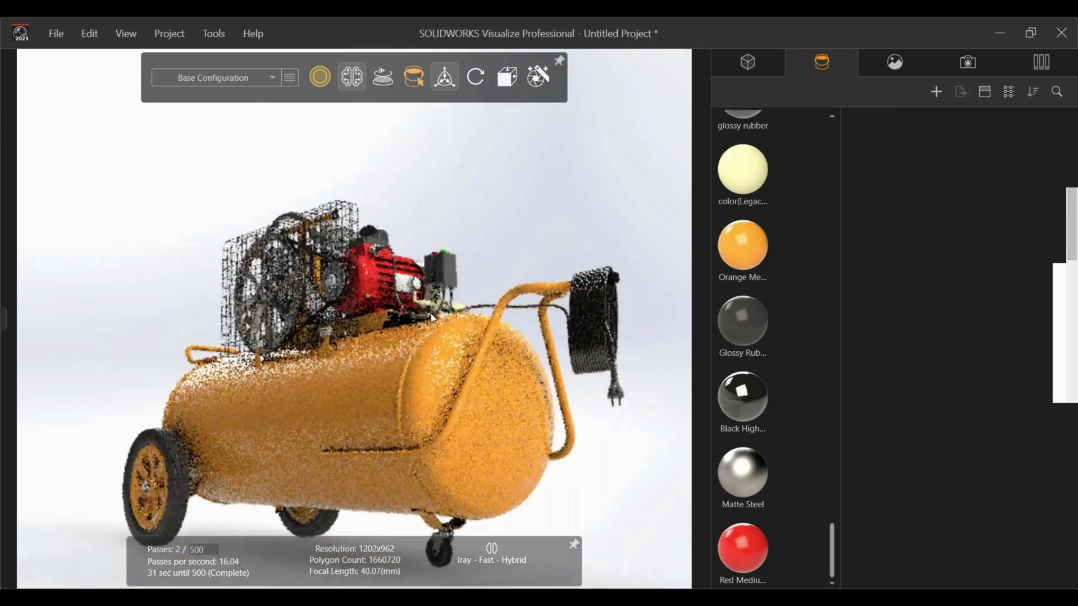
scroll(433, 318, "down", 2)
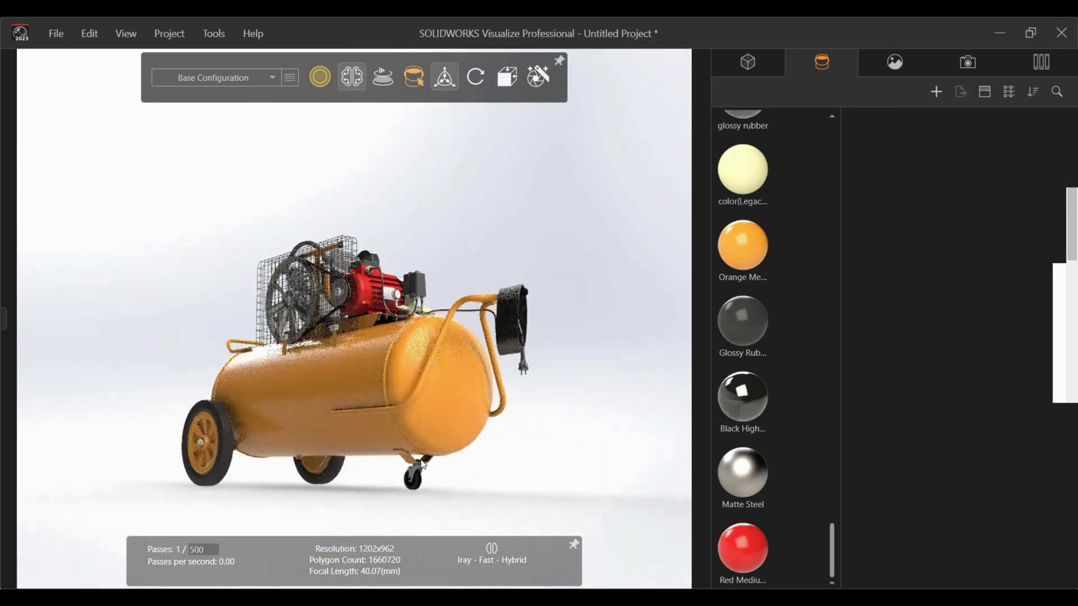
scroll(423, 463, "up", 1)
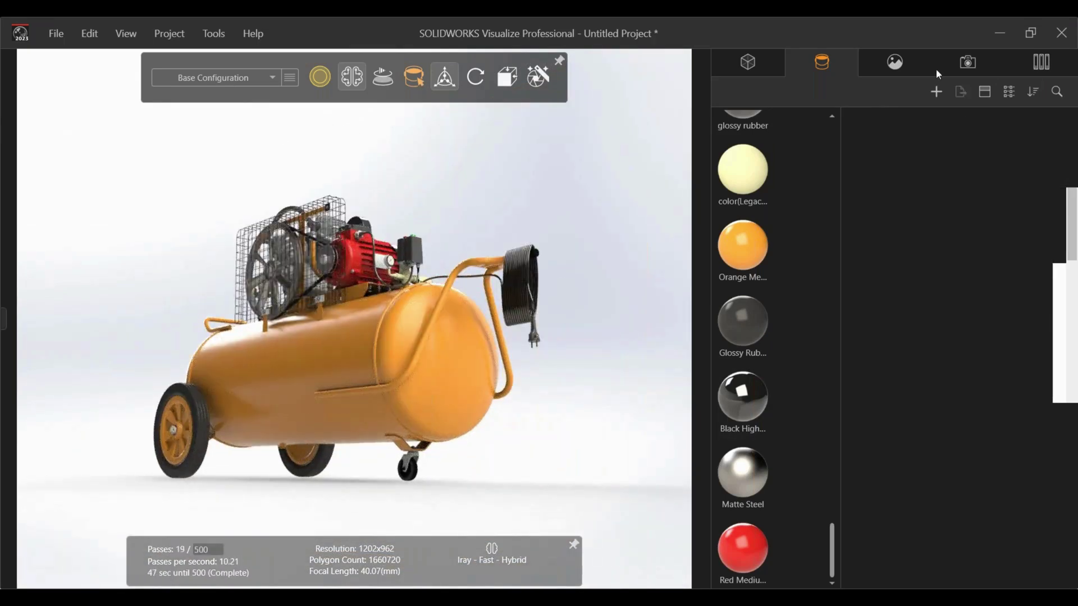
left_click(964, 66)
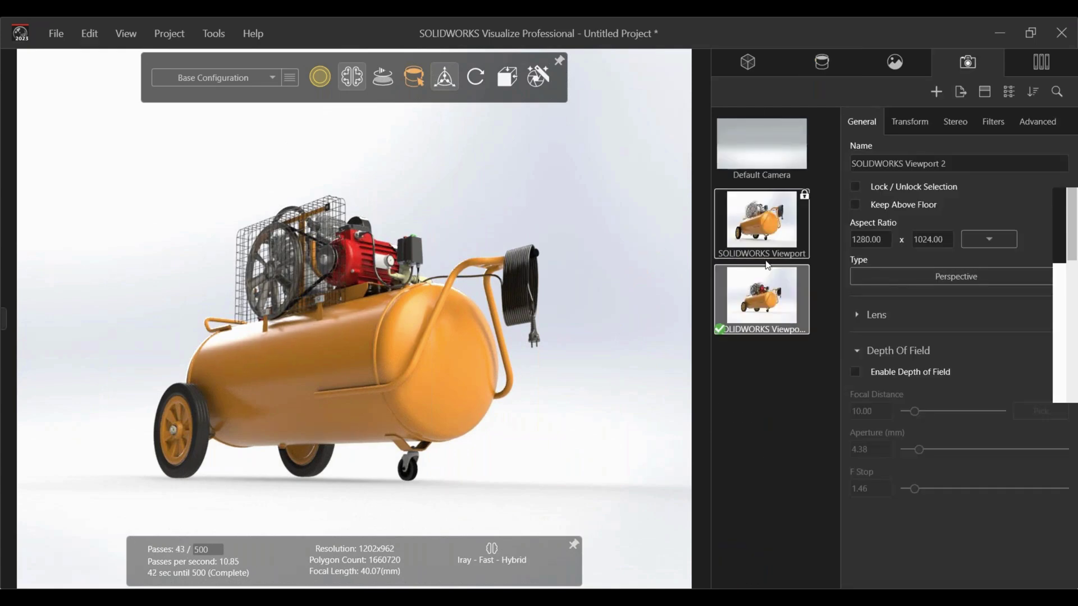
double_click(776, 221)
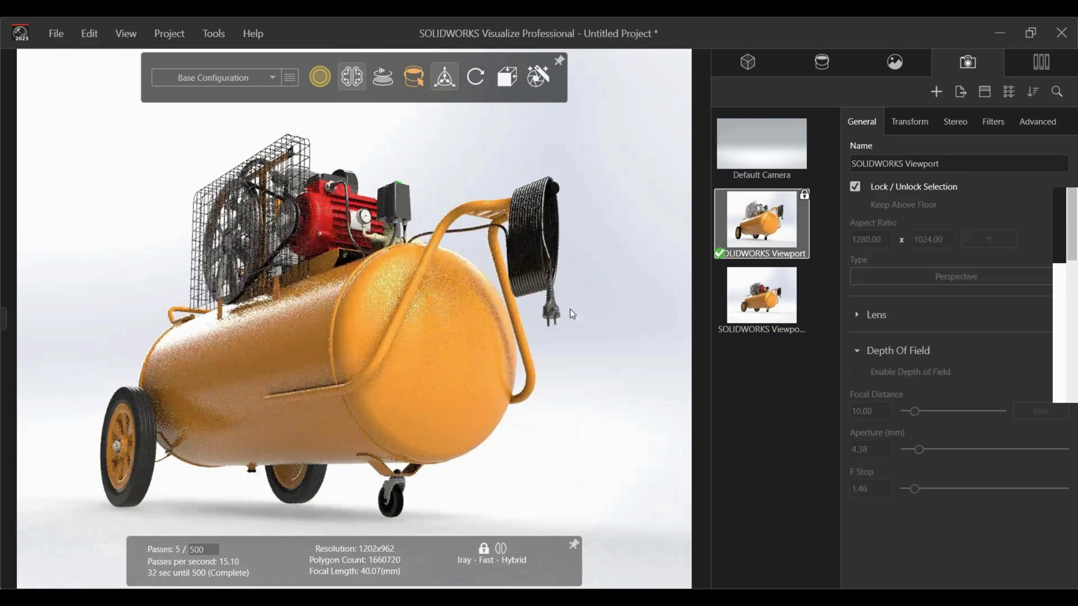
Start an image render with the 4K High Quality preset and include the alpha channel in the PNG output
left_click(54, 37)
left_click(539, 80)
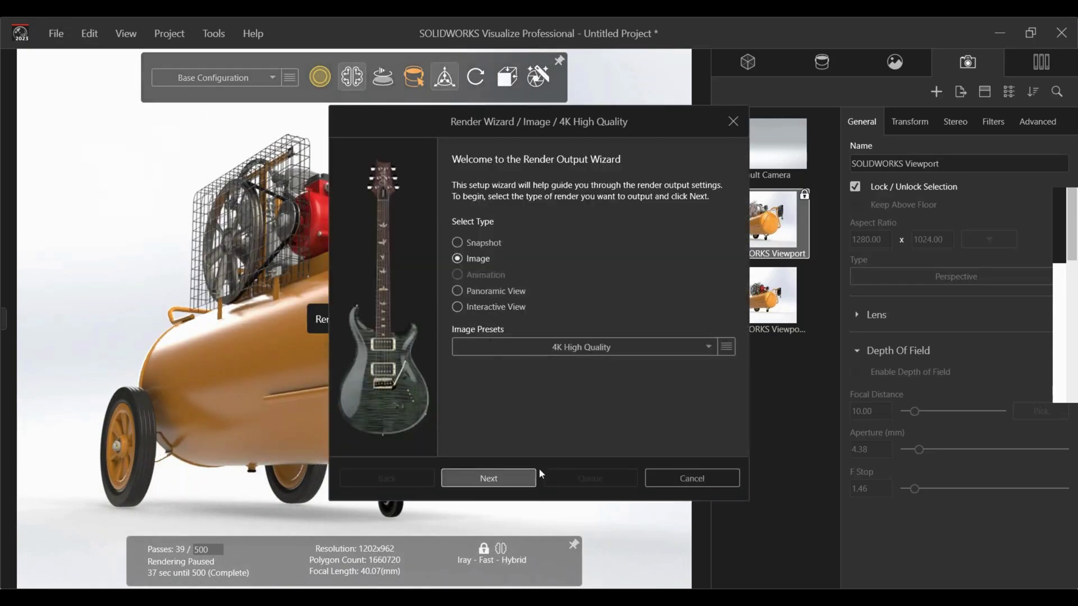
left_click(488, 478)
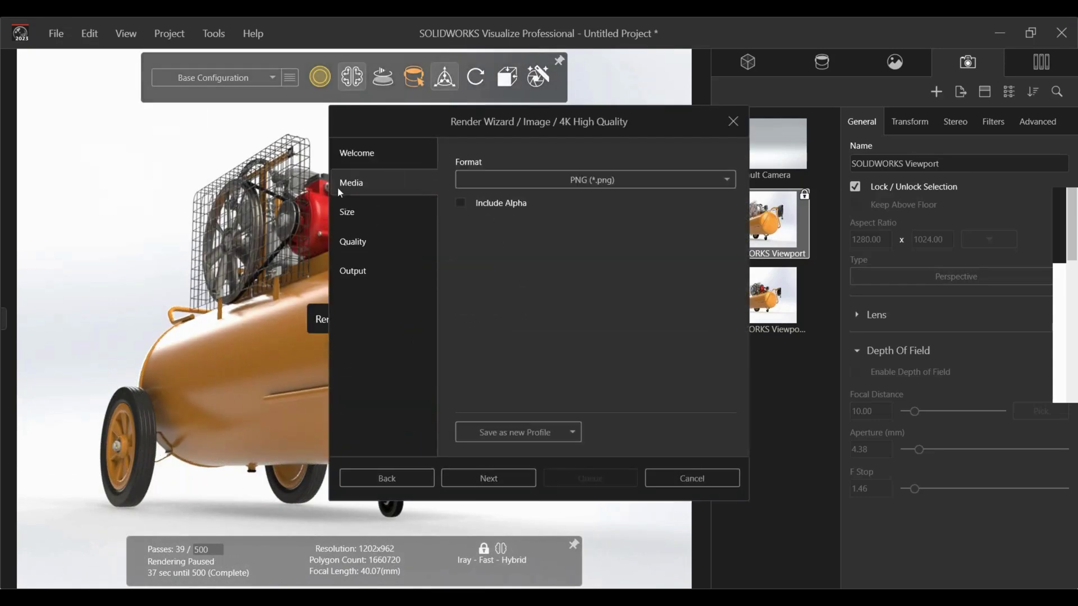
left_click(521, 211)
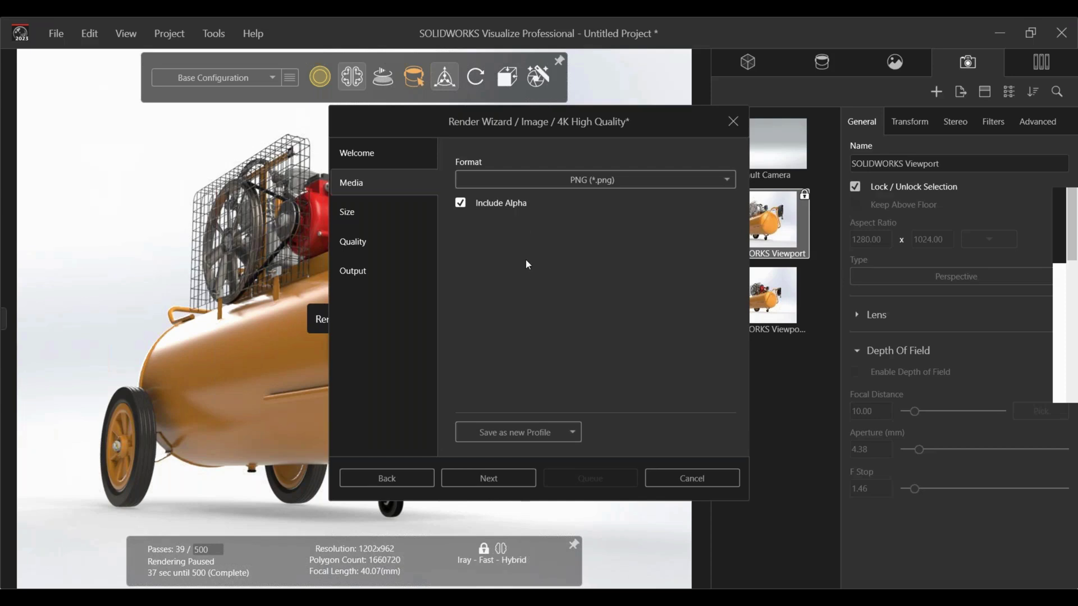
Set the render quality to the Fast renderer with 100 passes and start rendering the current camera
left_click(514, 484)
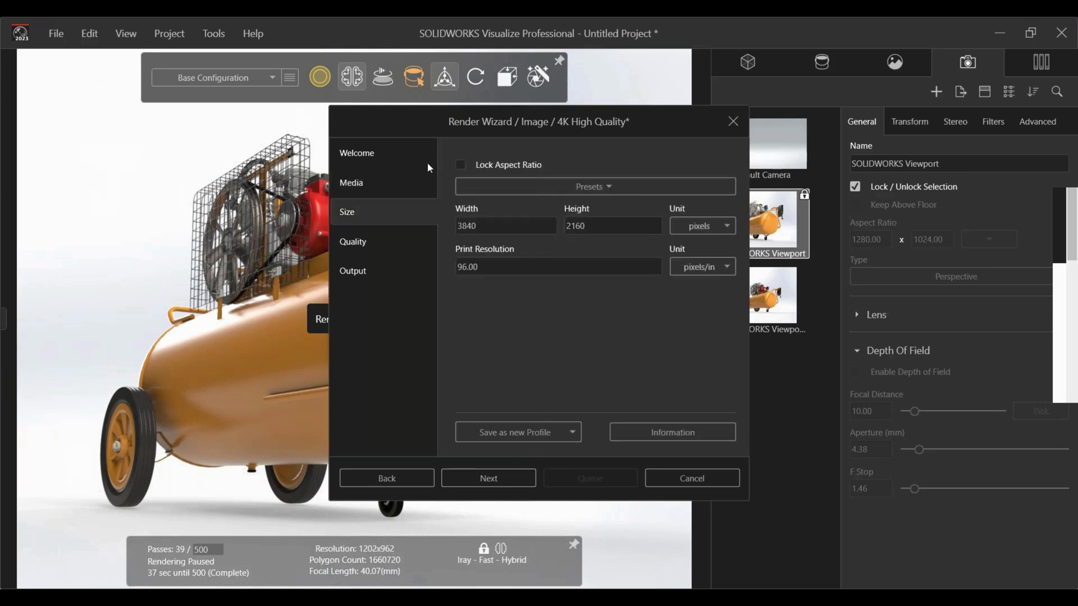
left_click(493, 479)
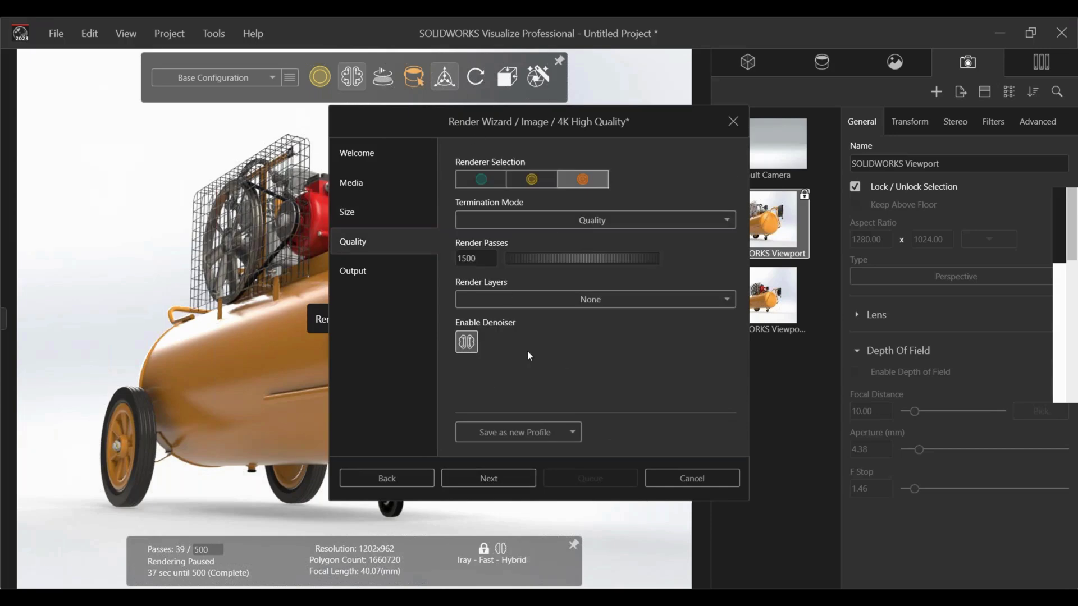
left_click_drag(489, 260, 373, 264)
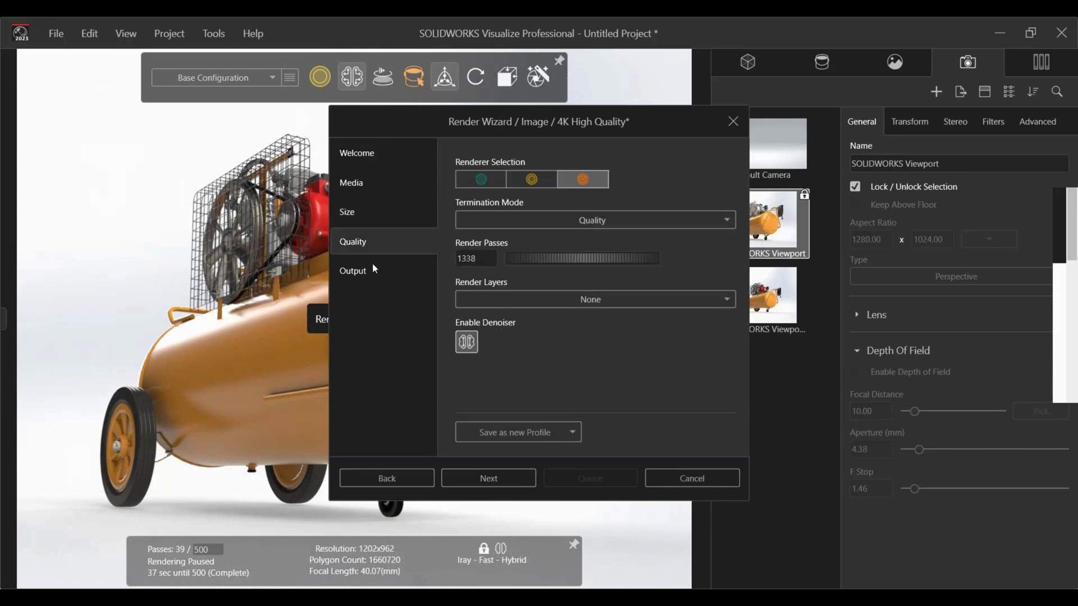
left_click(532, 179)
double_click(475, 258)
type("100")
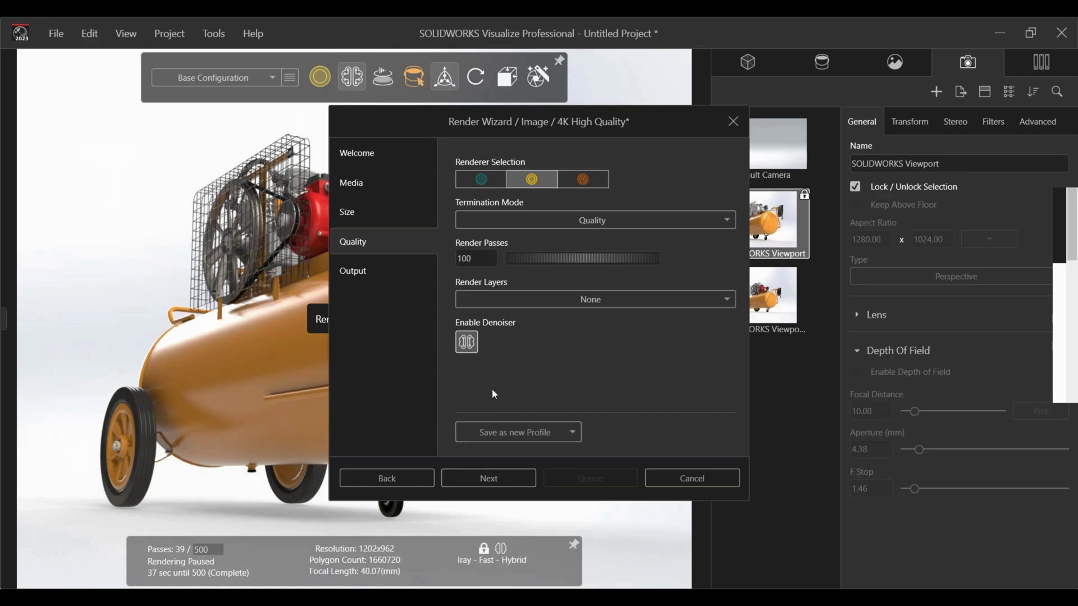
left_click(497, 482)
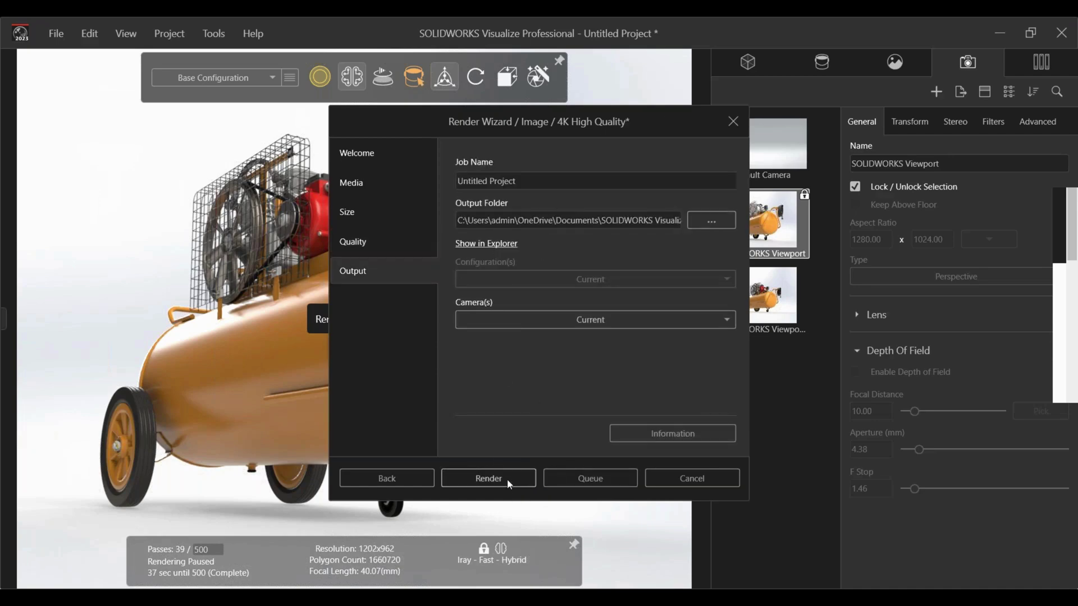
left_click(489, 479)
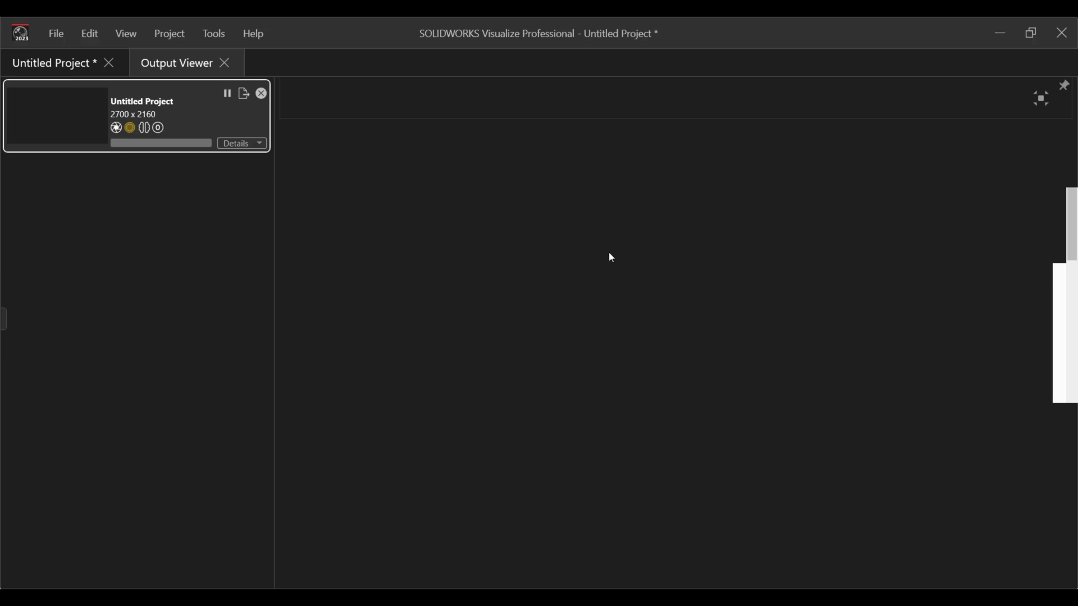
left_click(723, 596)
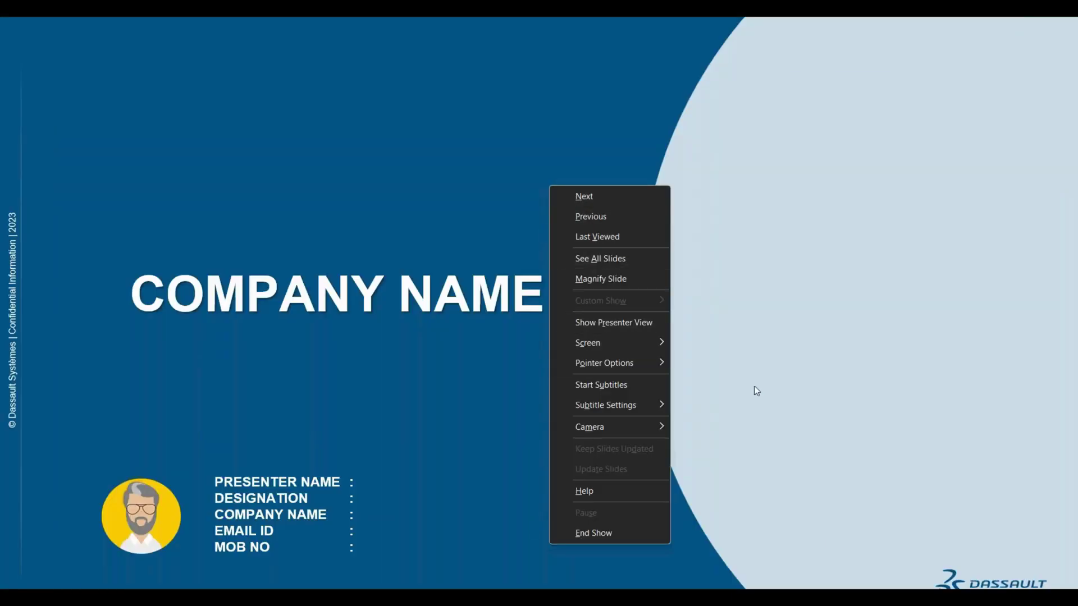
left_click(312, 107)
key("super")
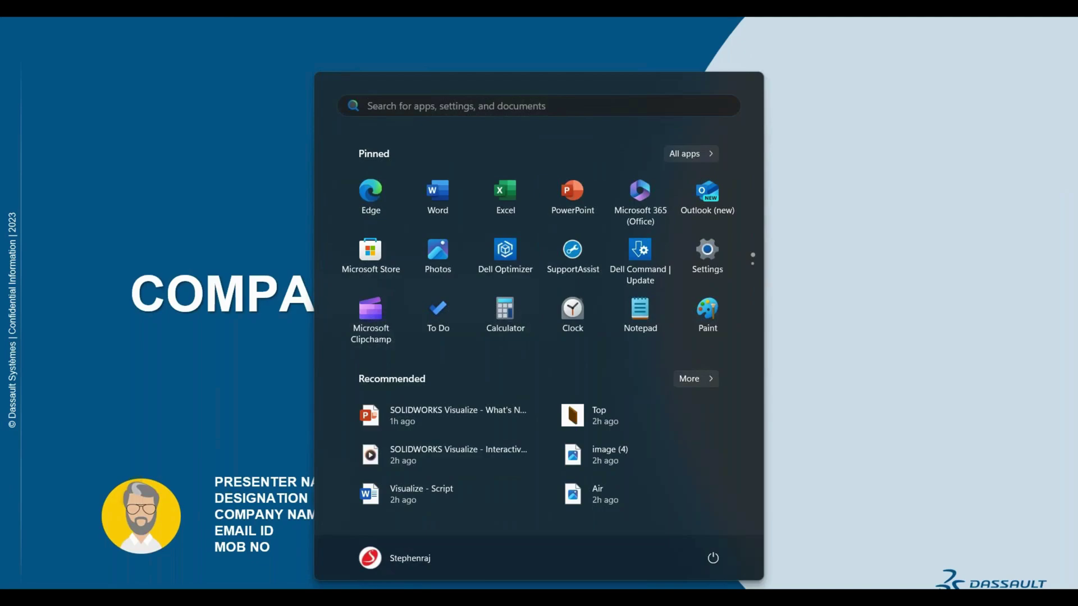
mouse_move(633, 597)
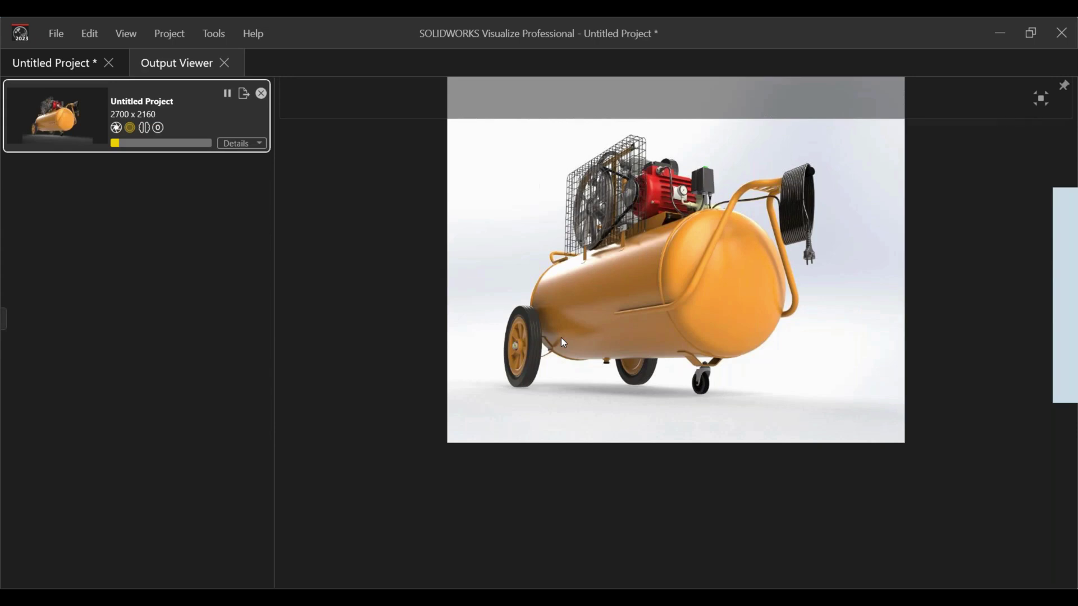
Expand the render job's details and select the full path of its output folder in File Explorer
left_click(260, 145)
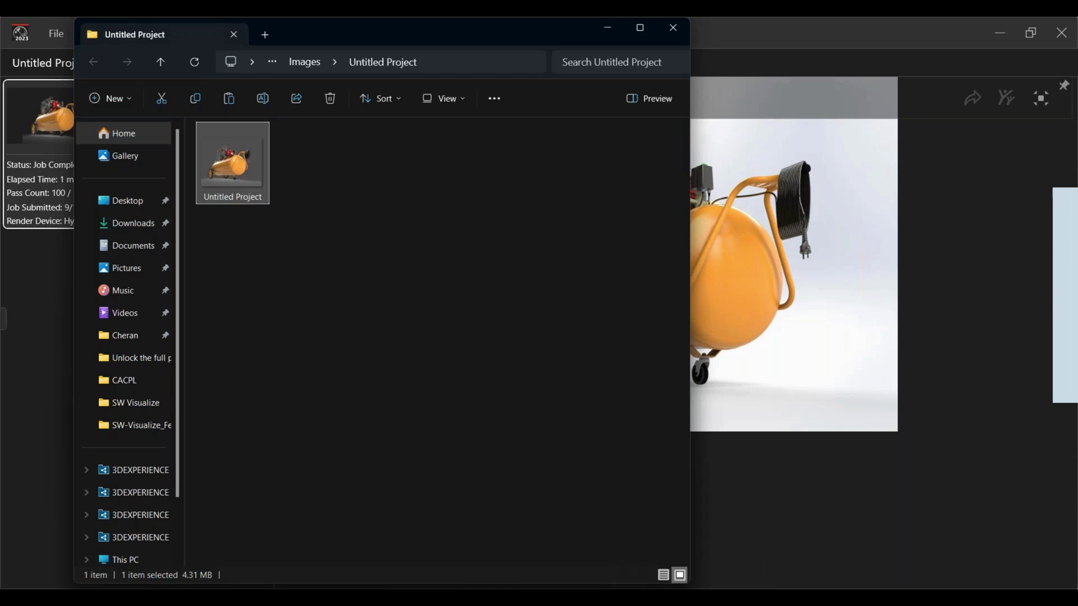
left_click(633, 598)
left_click(382, 166)
left_click(446, 63)
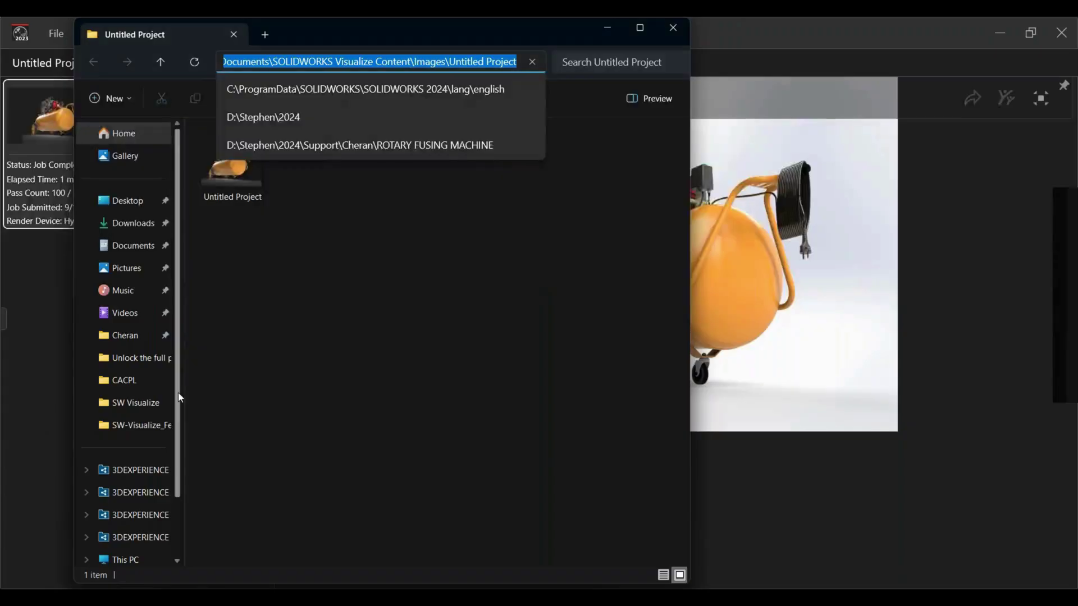
Switch to PowerPoint and insert the Untitled Project render into the content placeholder on slide 28
key("Escape")
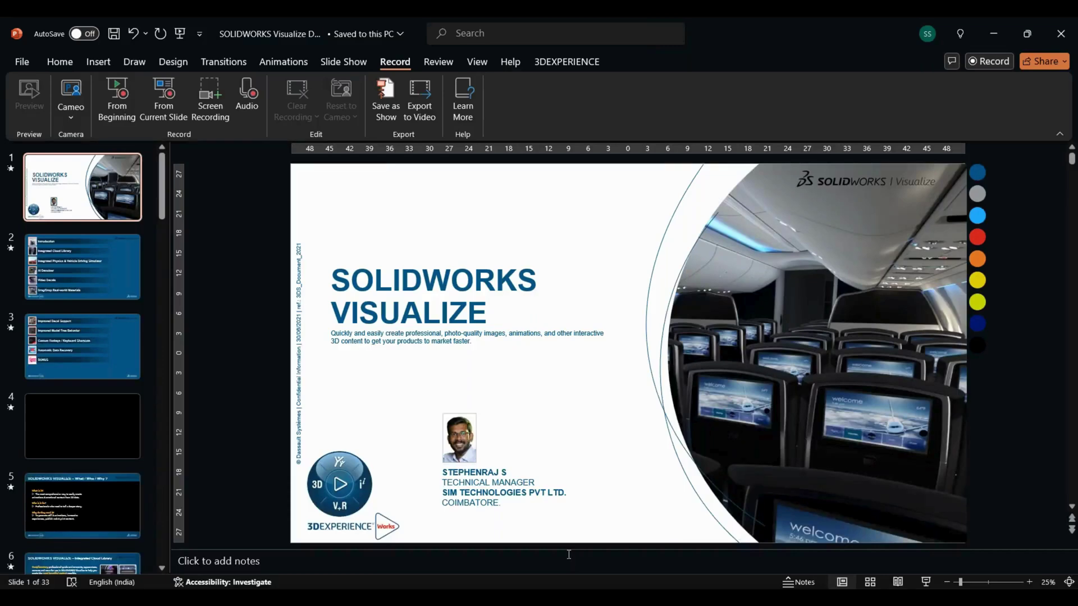
scroll(106, 433, "down", 10)
scroll(106, 466, "down", 8)
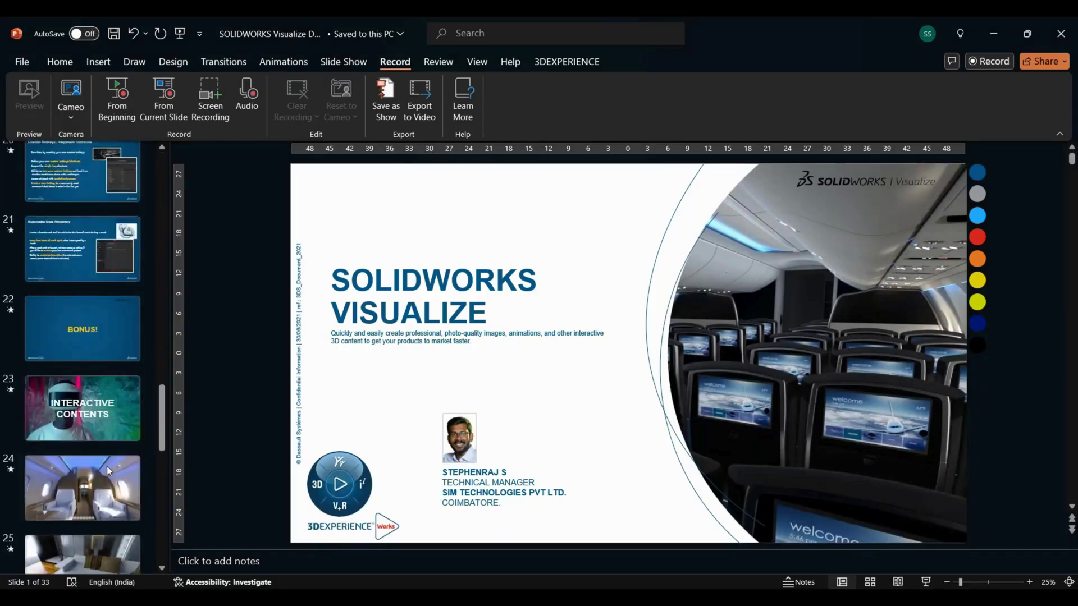
left_click(120, 386)
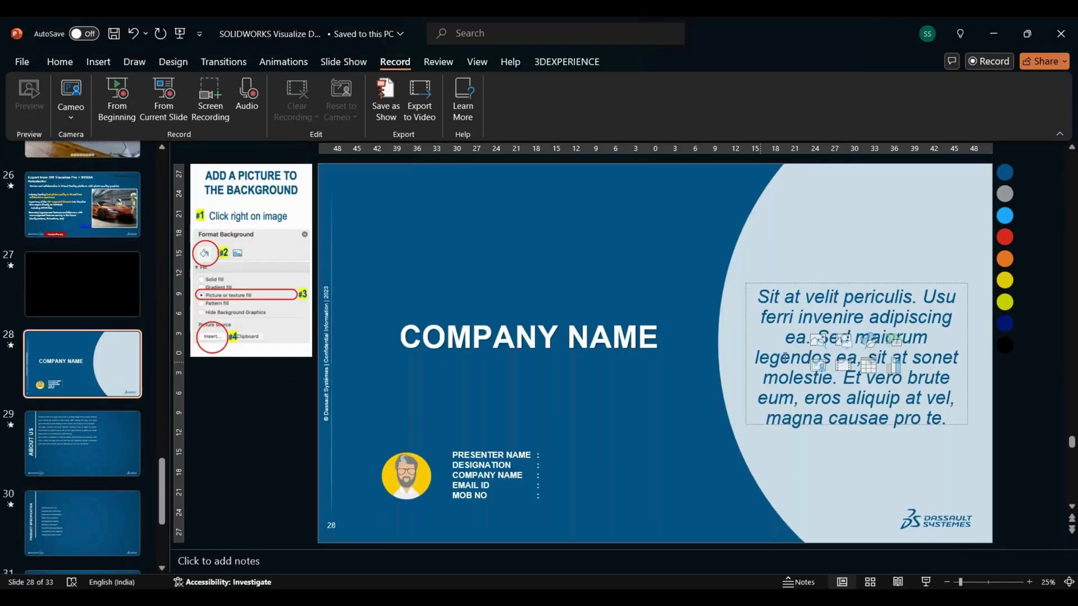
left_click(844, 341)
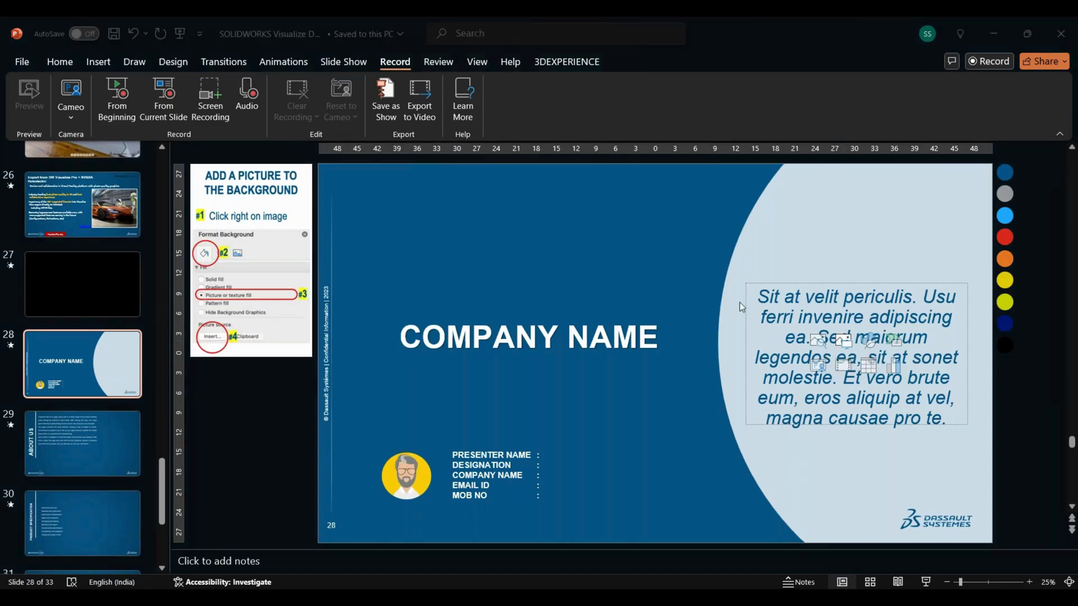
left_click(168, 141)
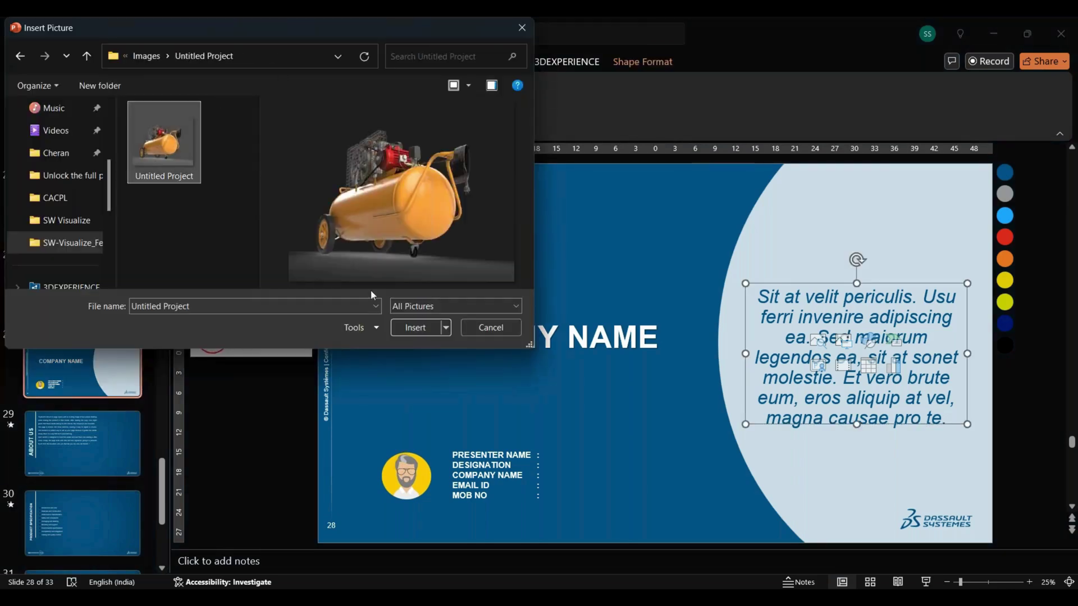
left_click(422, 328)
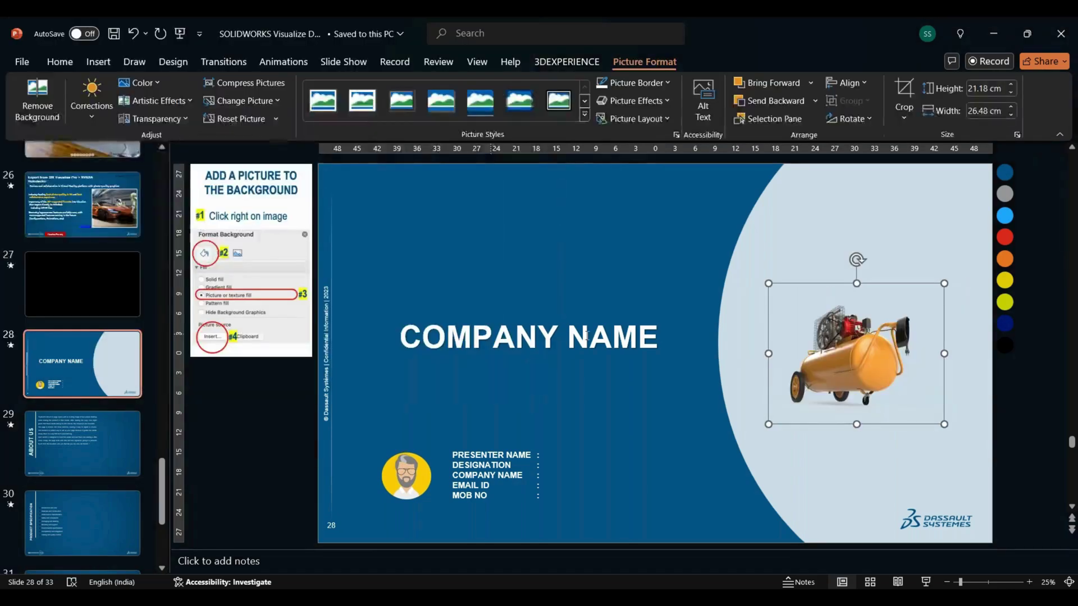
Enlarge and reposition the compressor picture over the light circle on slide 28, finishing on the About Us slide
left_click_drag(769, 424, 736, 451)
left_click_drag(945, 284, 1039, 207)
mouse_move(856, 376)
left_mouse_down()
mouse_move(856, 420)
mouse_move(859, 361)
left_mouse_up()
left_click(282, 449)
left_click(135, 438)
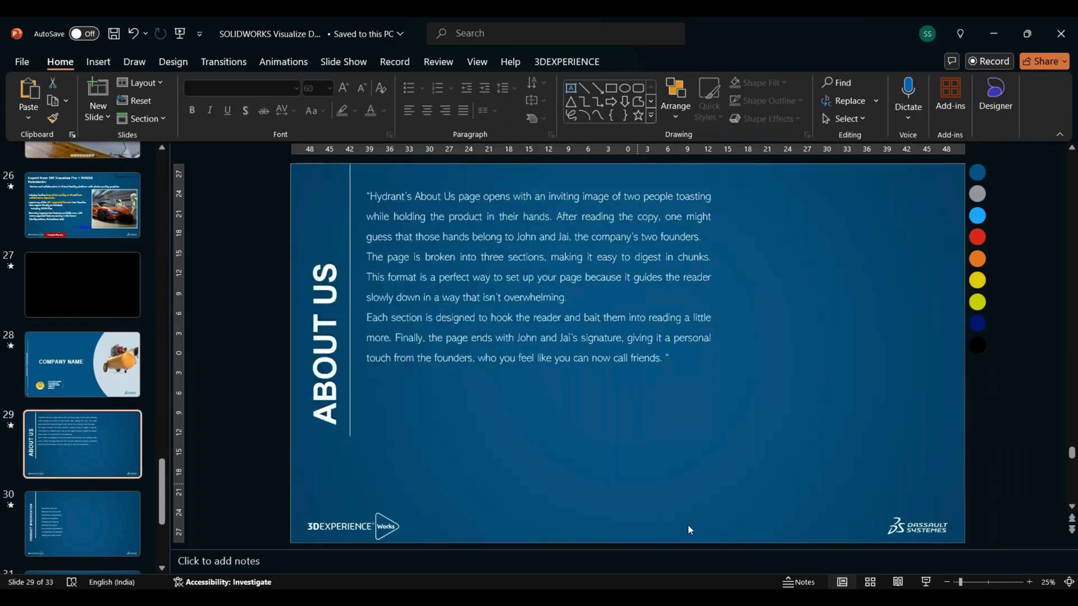
Switch back to SOLIDWORKS Visualize and resume the viewport rendering of the compressor
mouse_move(602, 596)
left_click(724, 596)
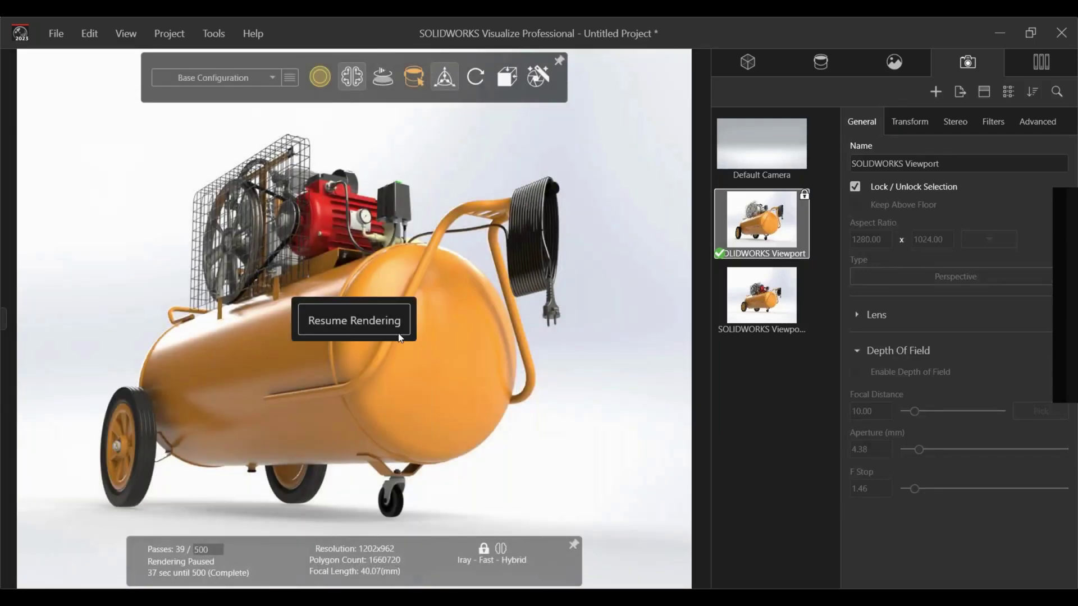
left_click(391, 327)
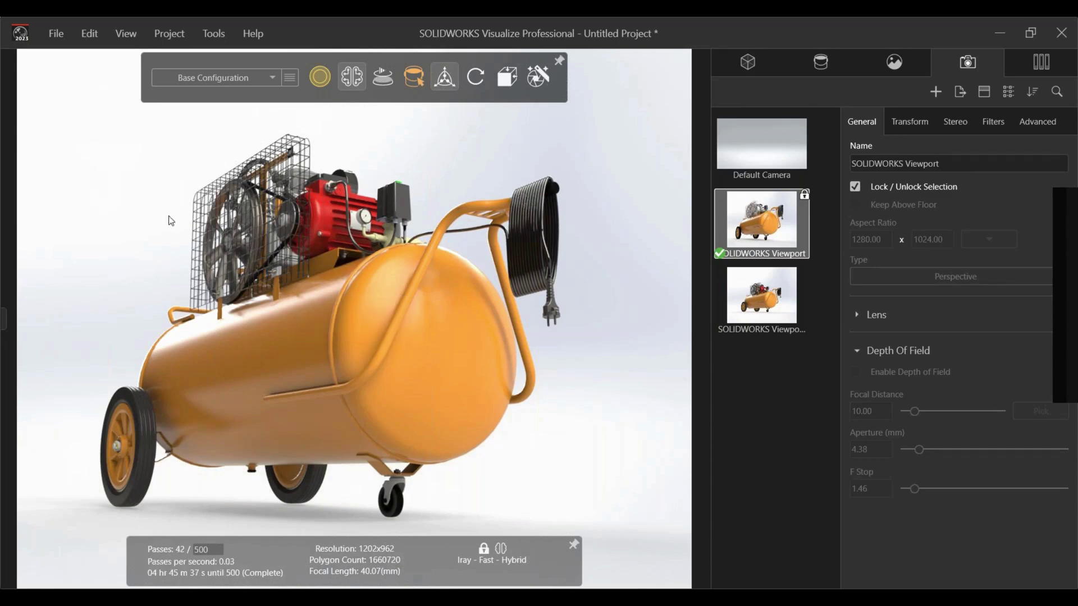
Export the whole project to New Volume (D:) as AIR COMPRESSOR.obj
left_click(56, 33)
mouse_move(163, 221)
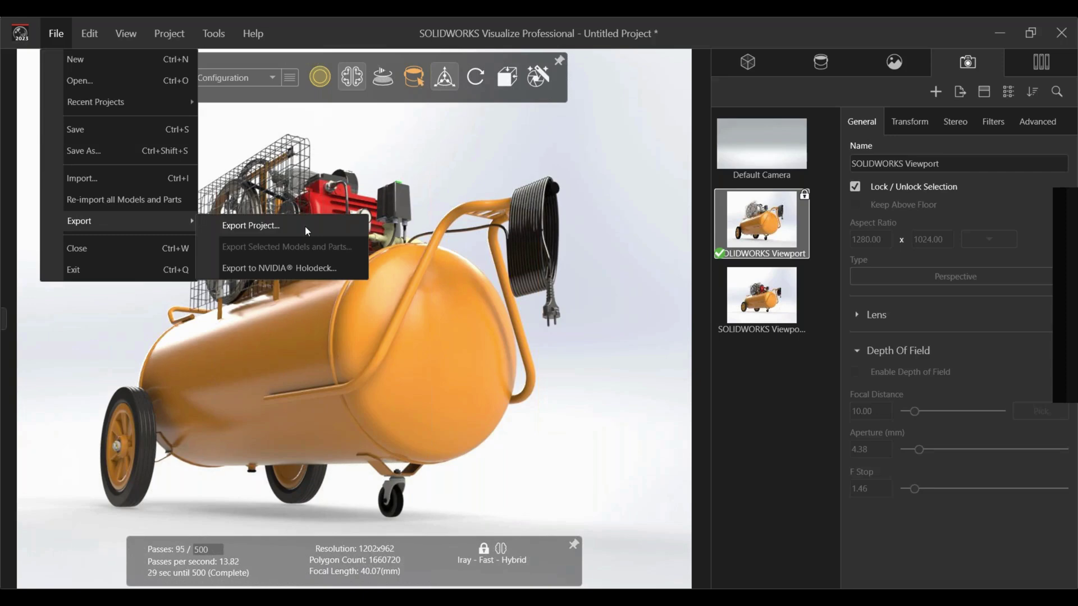
left_click(305, 226)
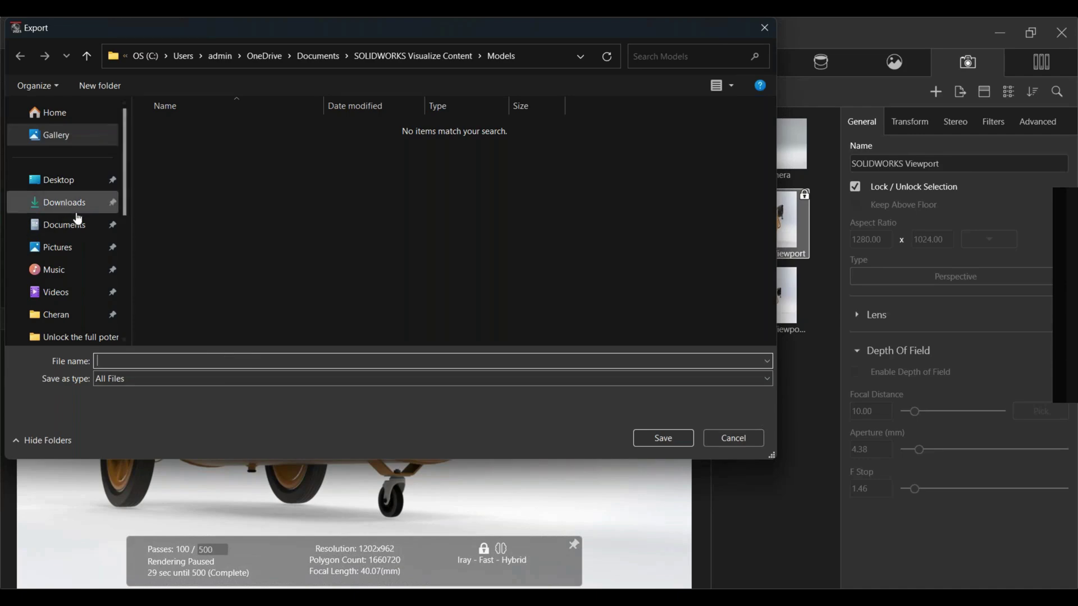
scroll(74, 300, "down", 5)
left_click(75, 297)
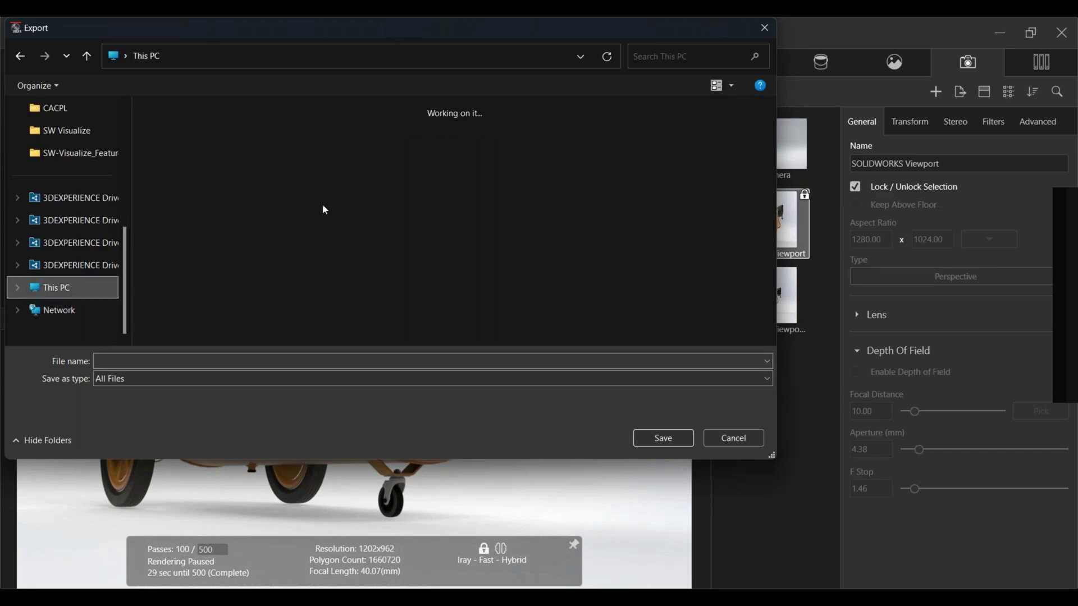
double_click(597, 141)
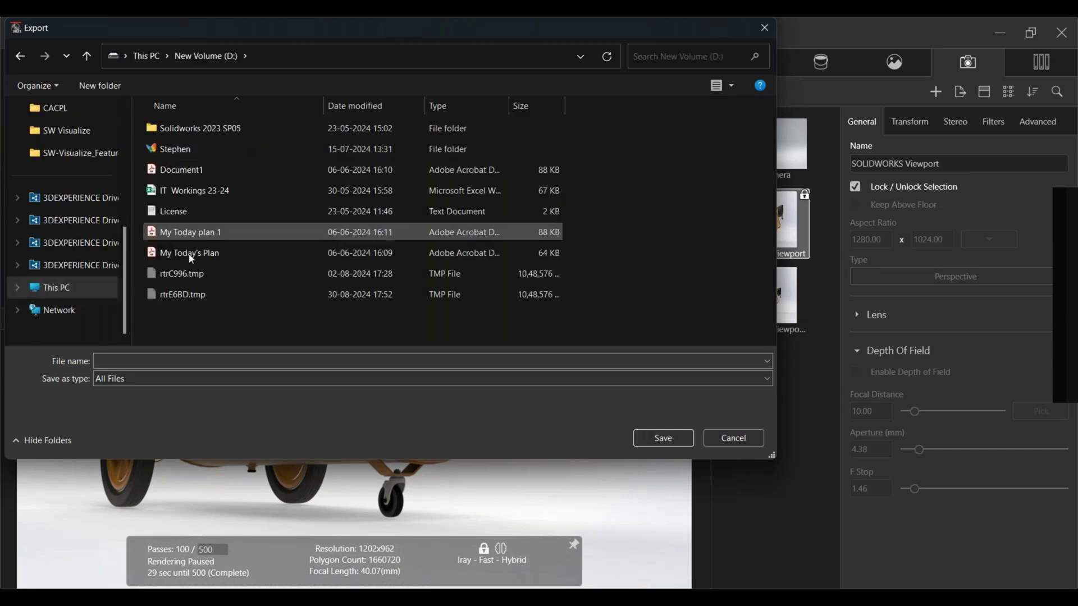
left_click(161, 359)
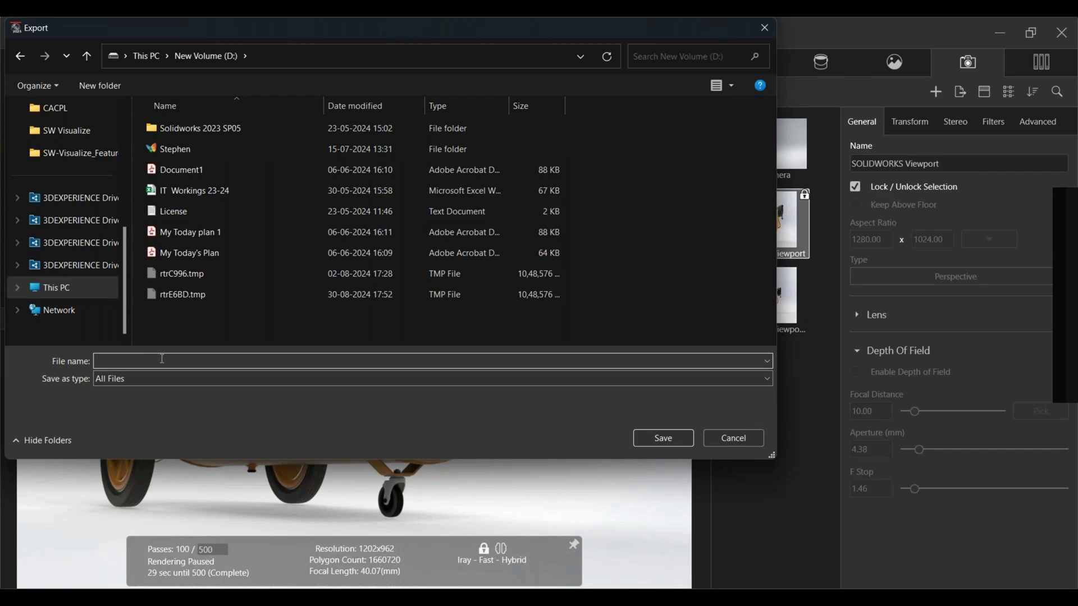
type("AIR COMPRESSOR")
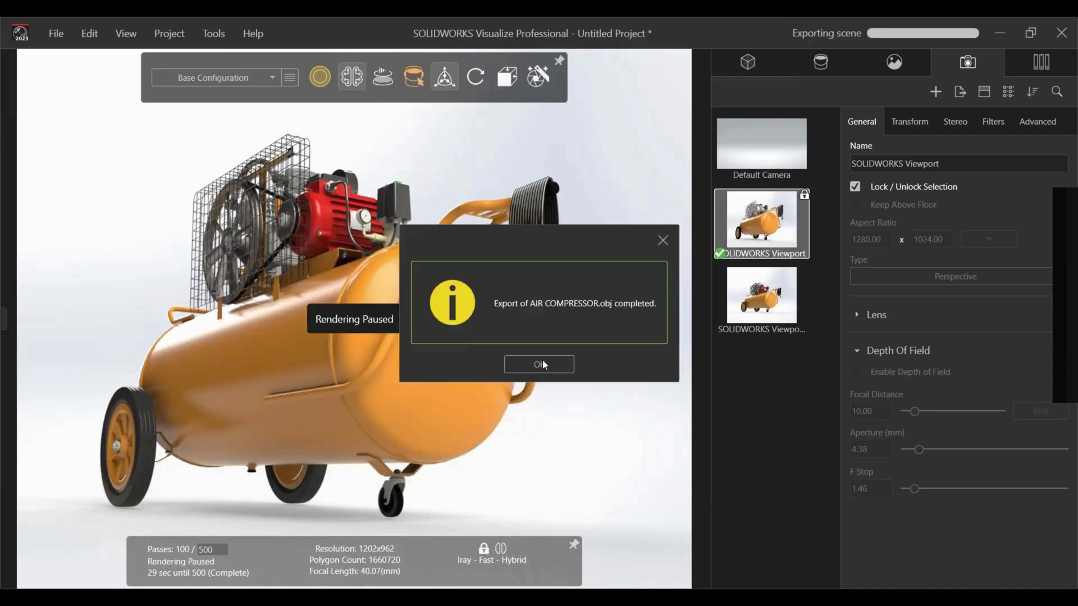
left_click(542, 365)
Switch to File Explorer, maximize its window and select the exported AIR COMPRESSOR.obj on New Volume (D:)
left_click(543, 598)
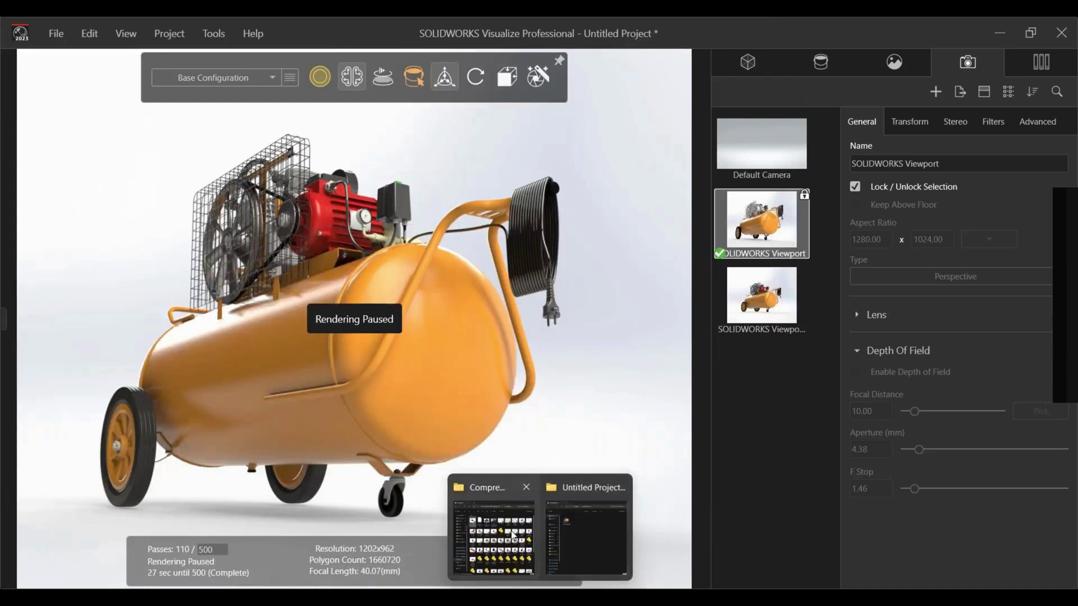
left_click(490, 533)
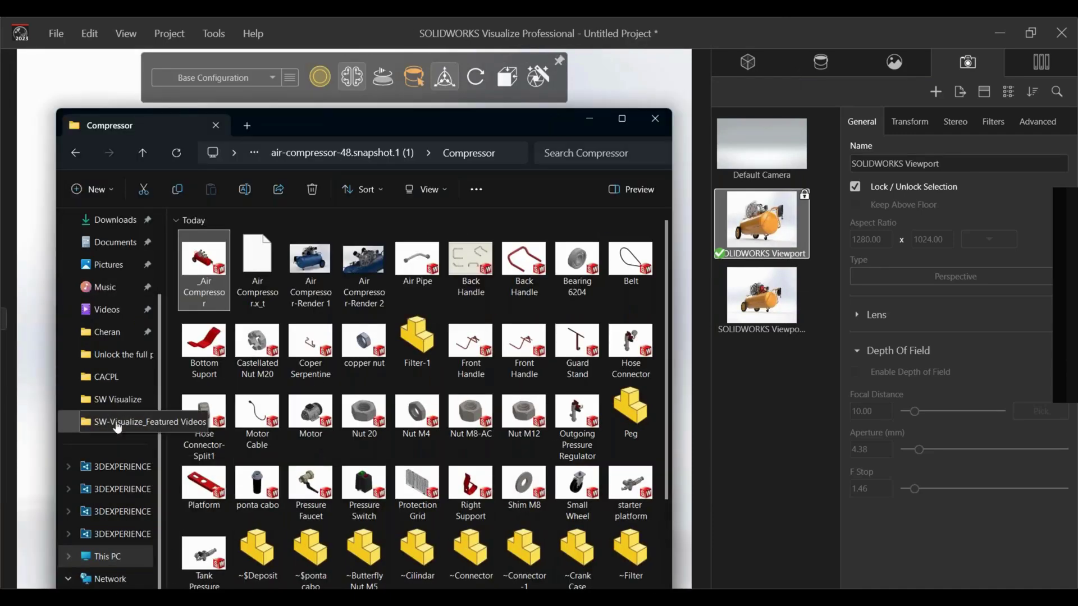
left_click(105, 555)
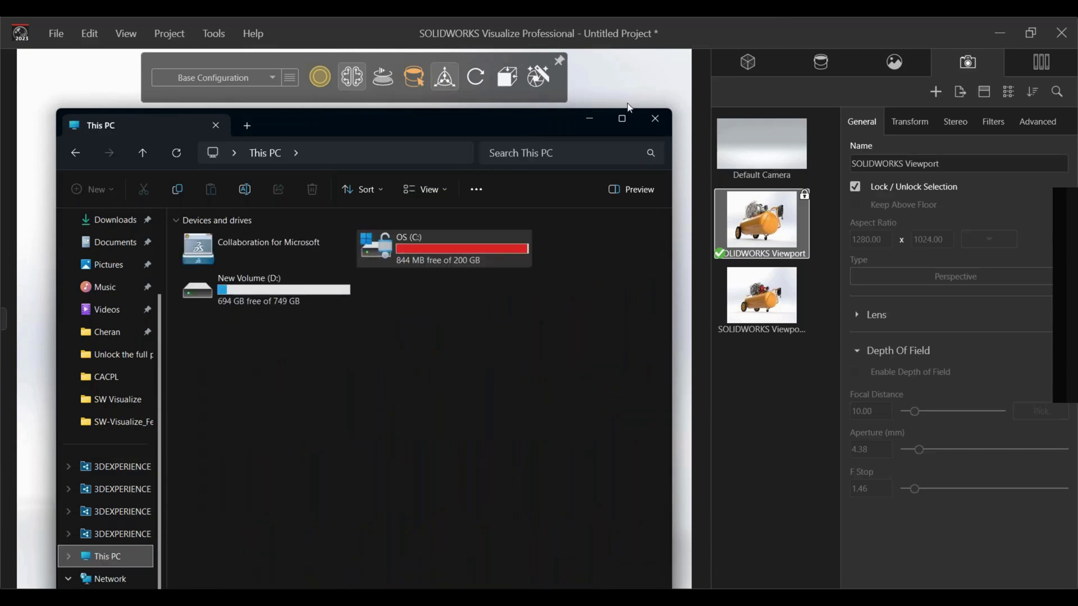
left_click(623, 115)
double_click(433, 209)
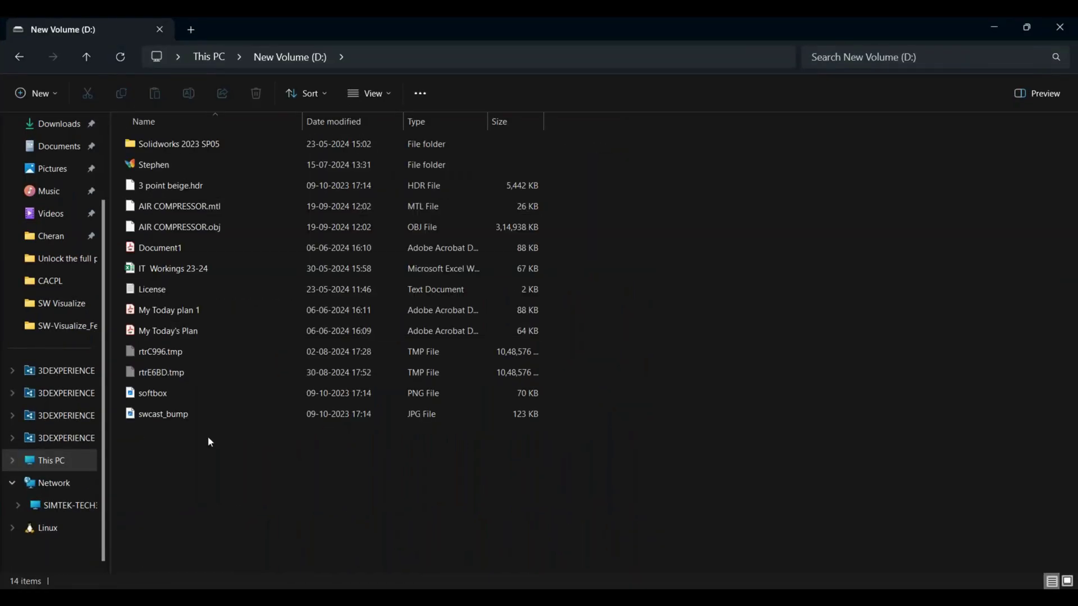
left_click(179, 227)
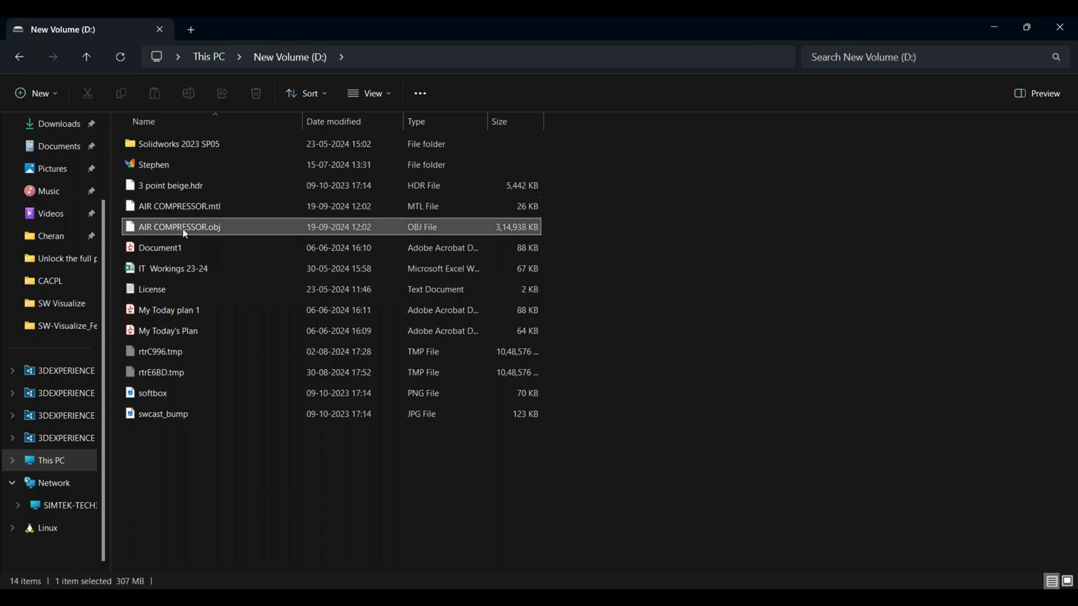
Switch to PowerPoint and place the compressor 3D model in the lower right corner of the About Us slide
mouse_move(695, 598)
left_click(657, 597)
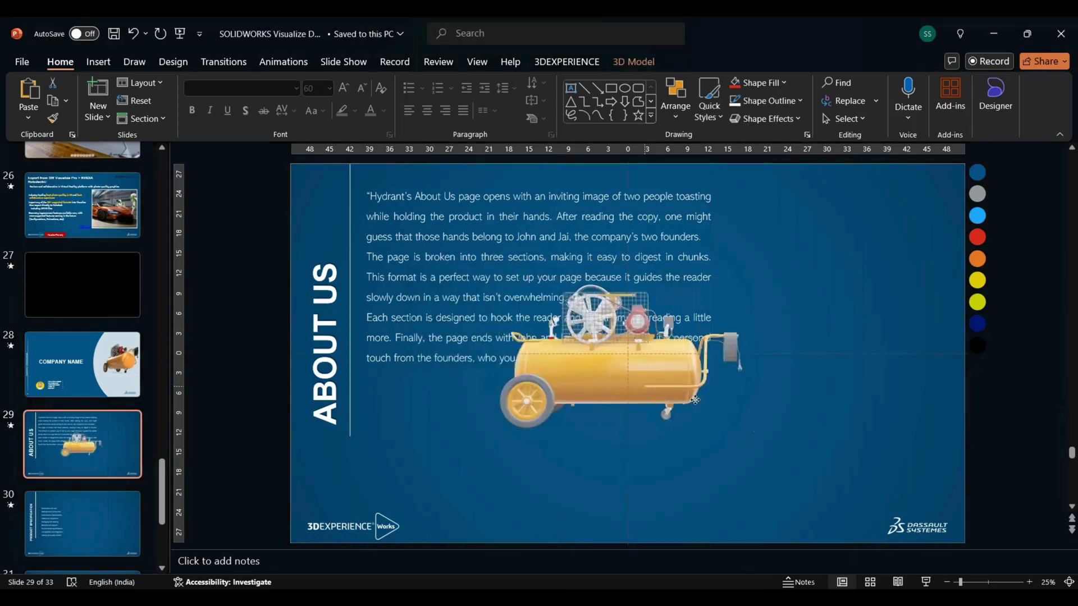
left_click_drag(644, 387, 857, 450)
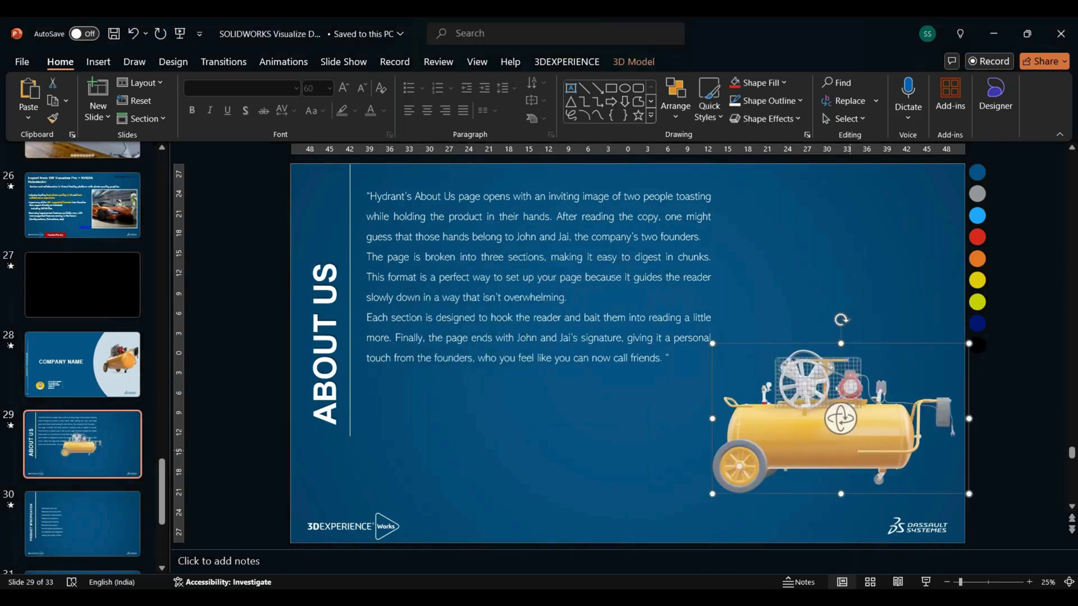
Add the compressor 3D model to the Product Specification slide, rotated to show its cable reel end and enlarged beside the bullet list
left_click(120, 517)
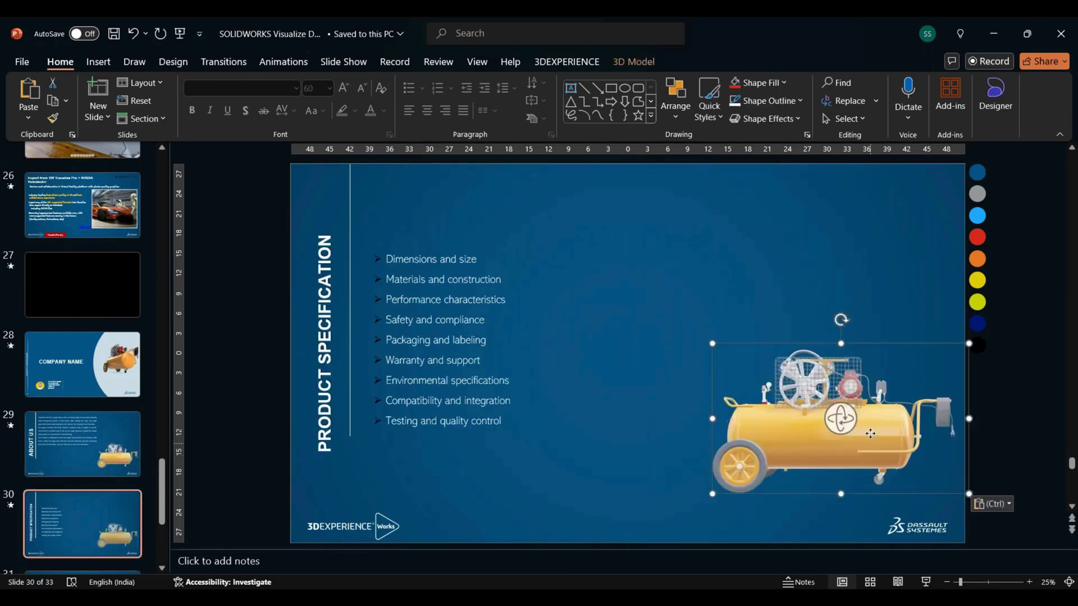
left_click_drag(837, 375, 588, 397)
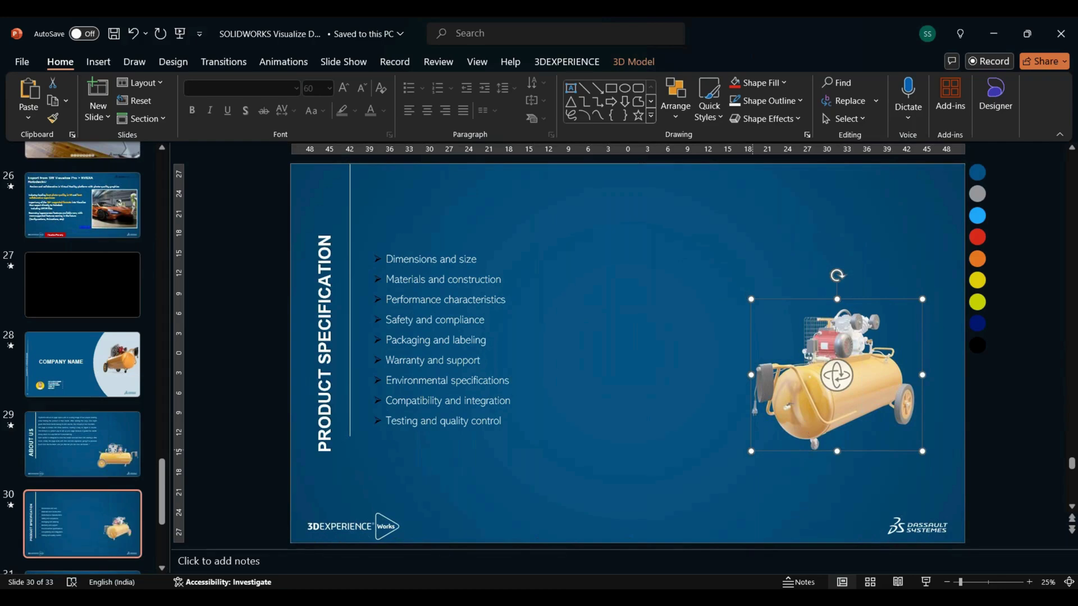
left_click_drag(923, 299, 573, 536)
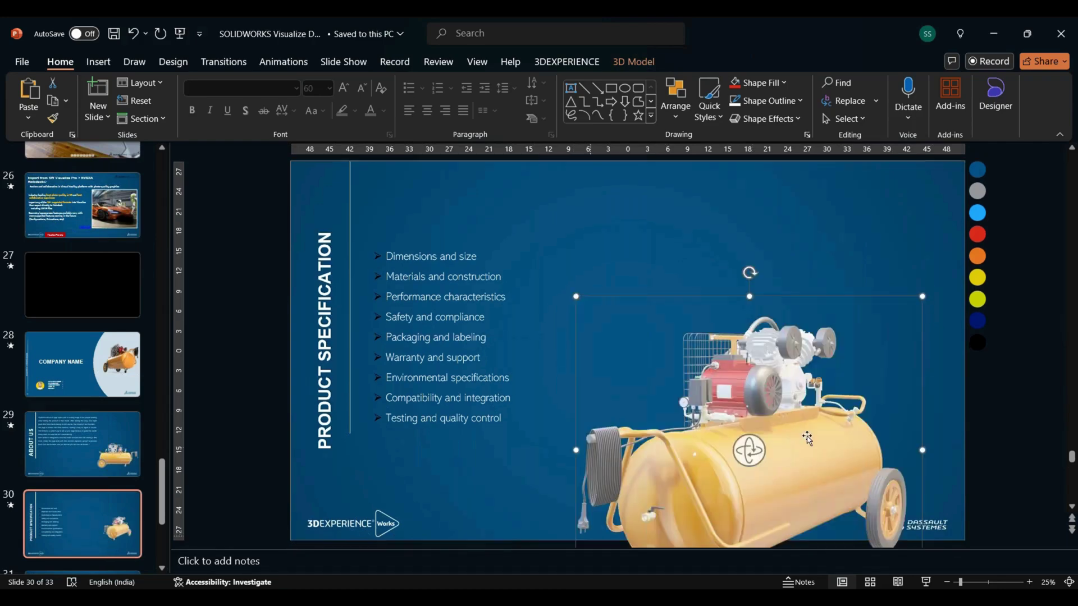
left_click_drag(781, 461, 784, 362)
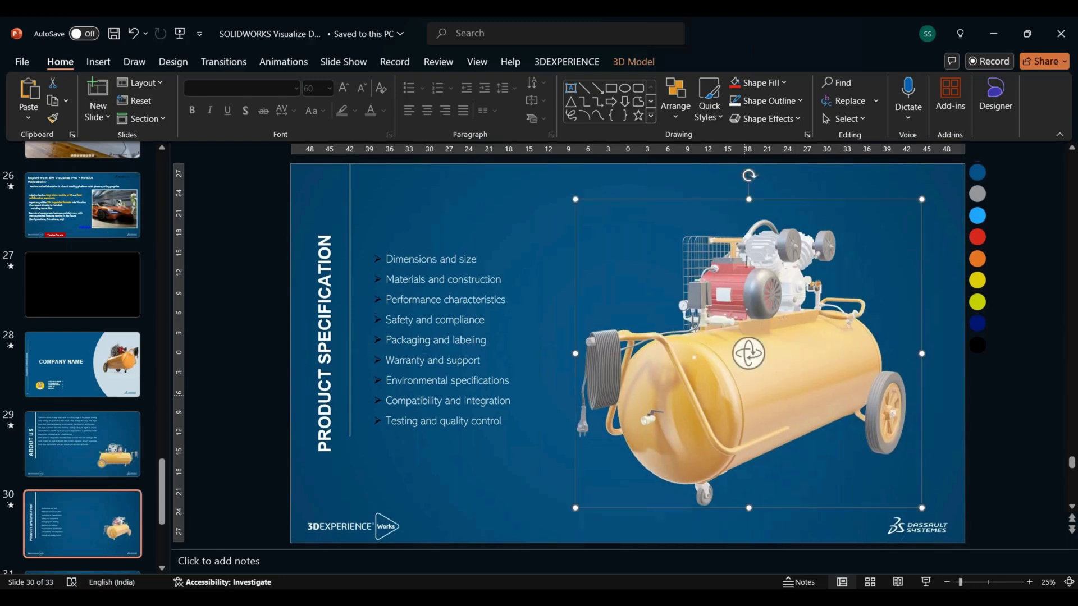
left_click(119, 540)
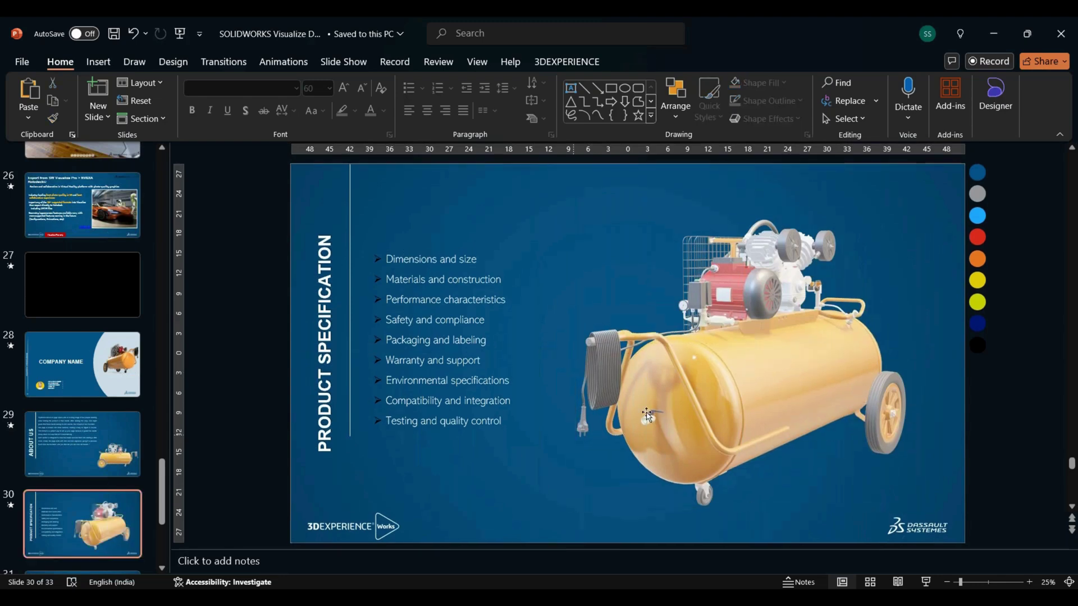